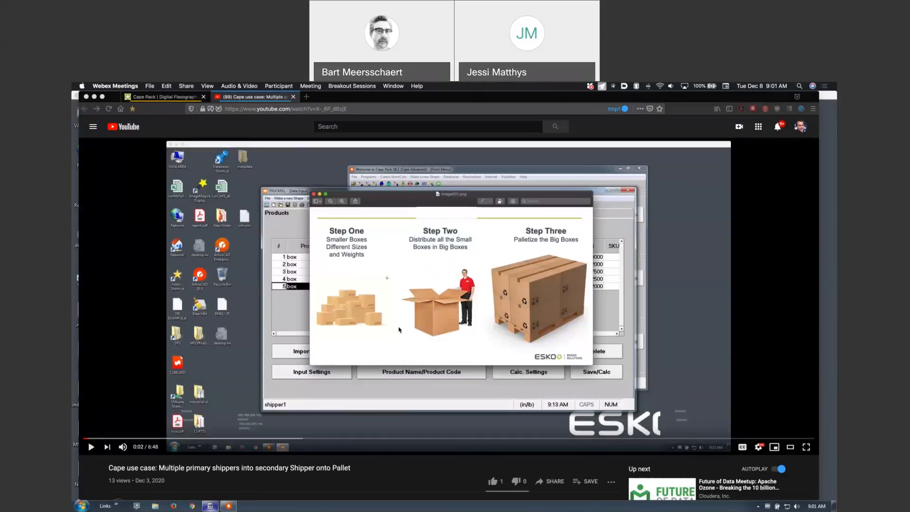
Switch from the video page to the Cape Pack front menu in the virtual machine
click(228, 506)
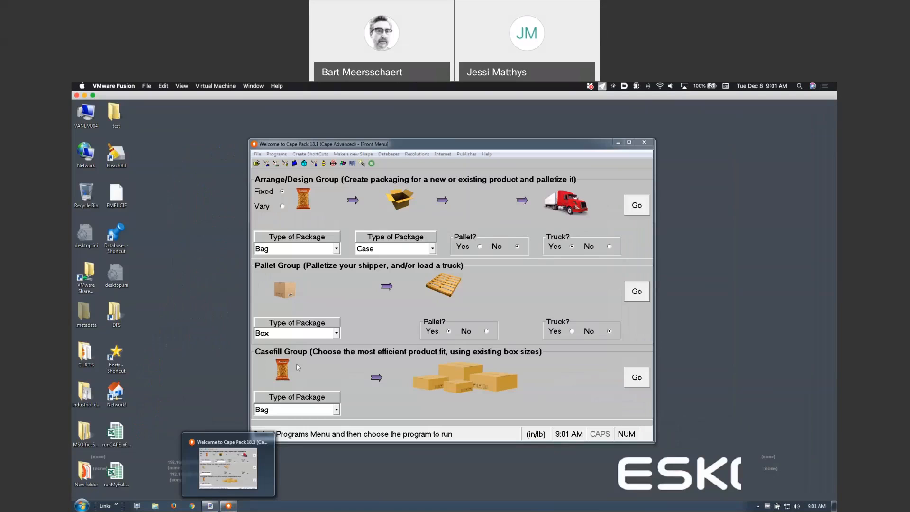
click(433, 145)
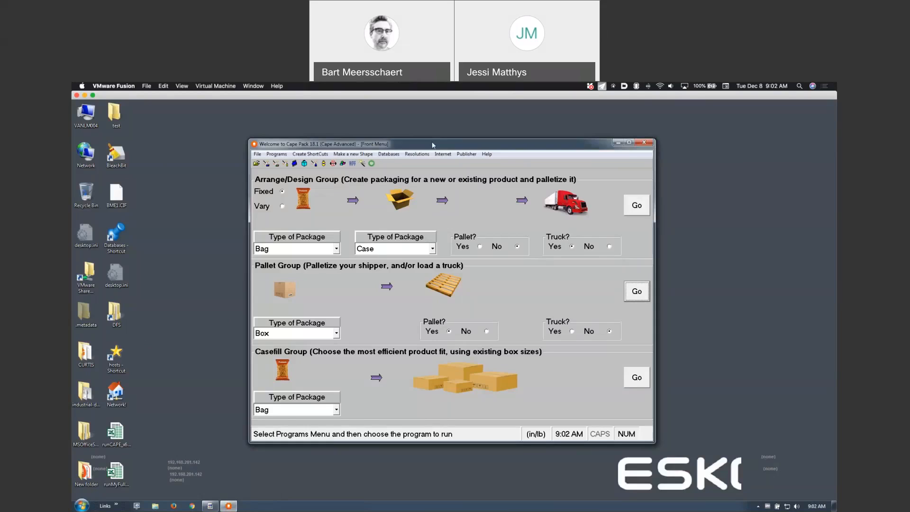
Switch to the Esko product page in Firefox and examine the Cape Pack edition comparison, especially Case Arrange, Folding Carton Arrange, Case Design and Product Design
key(super+Tab)
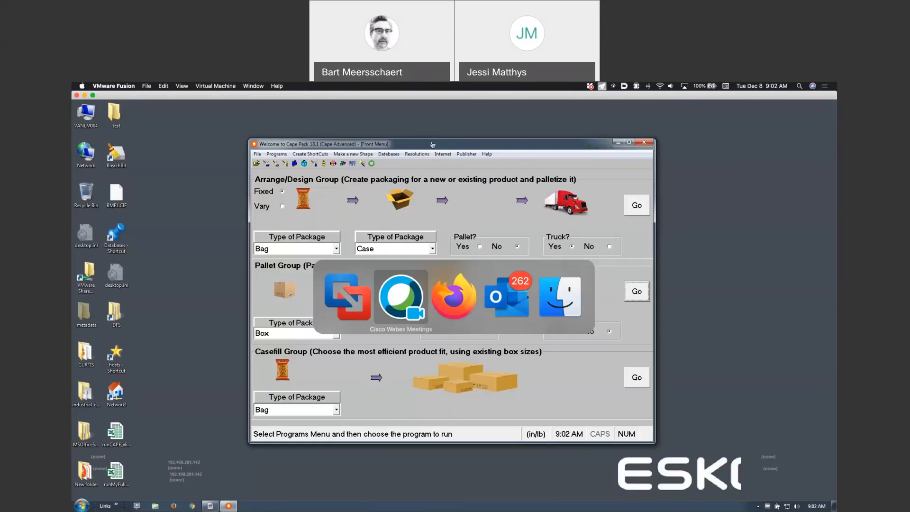
key(super+Tab)
click(183, 97)
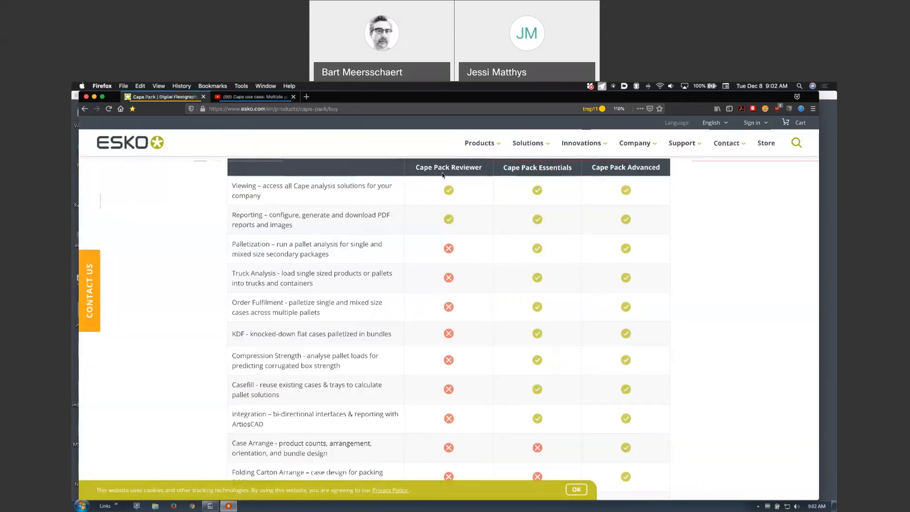
key(ctrl+alt+super+m)
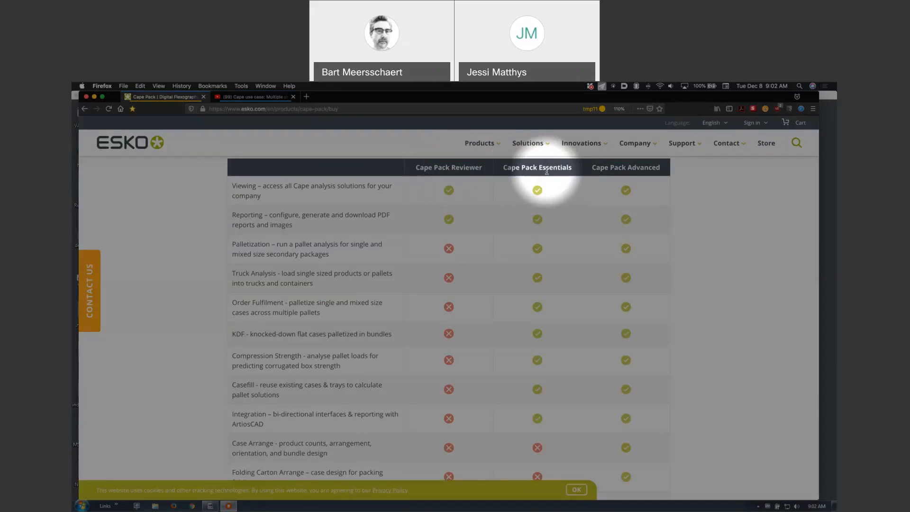
key(ctrl+alt+super+m)
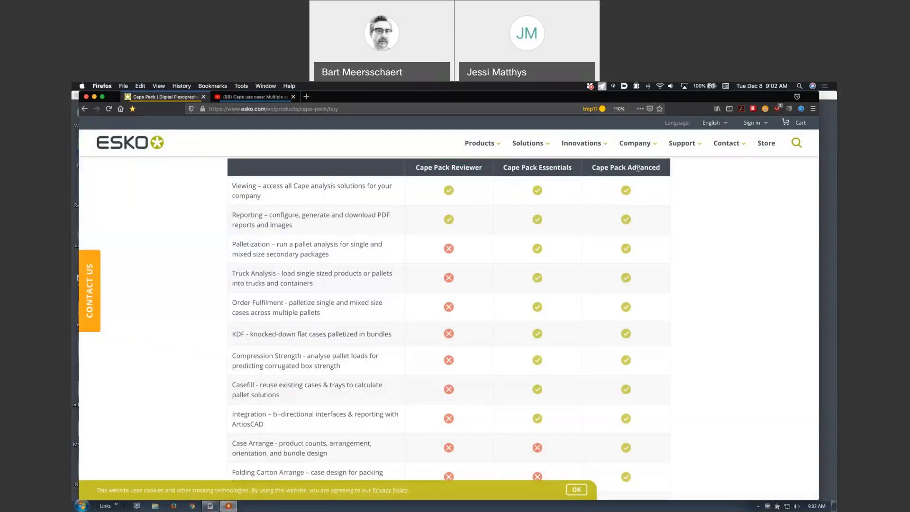
scroll(607, 412, down, 4)
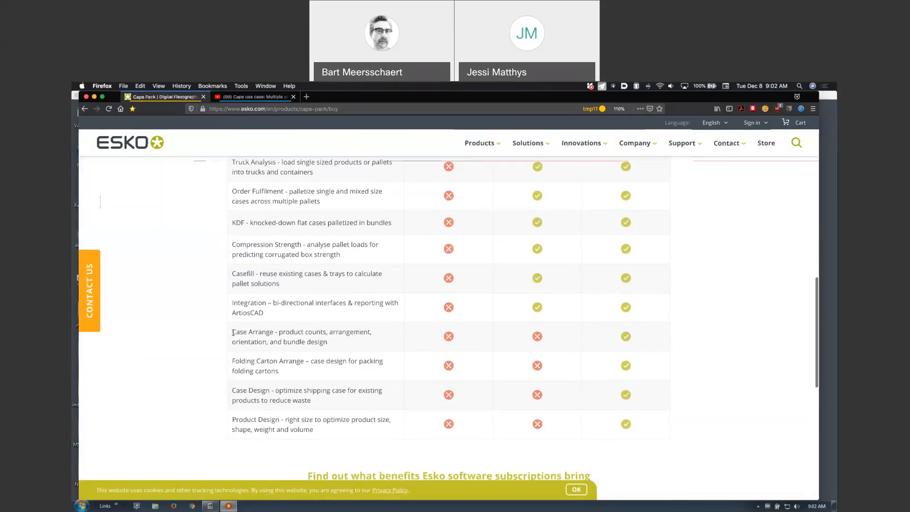
drag(232, 333, 328, 342)
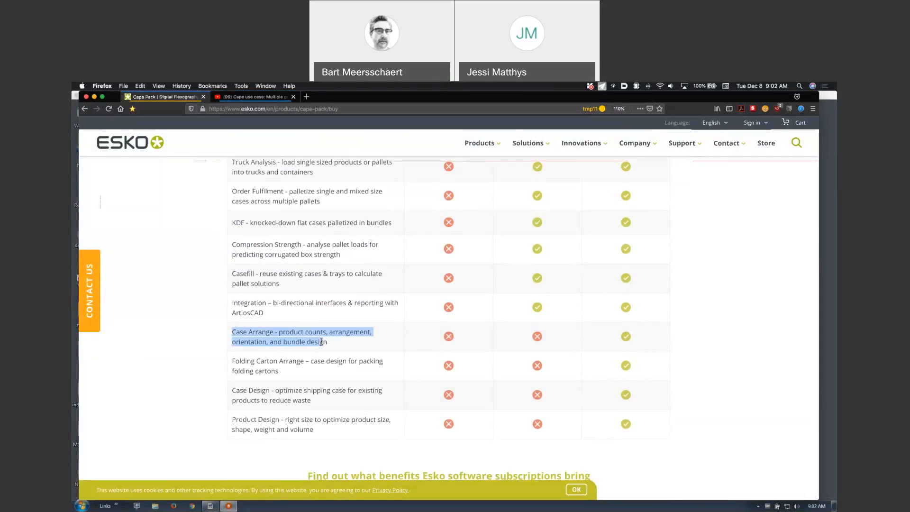
drag(234, 365, 289, 377)
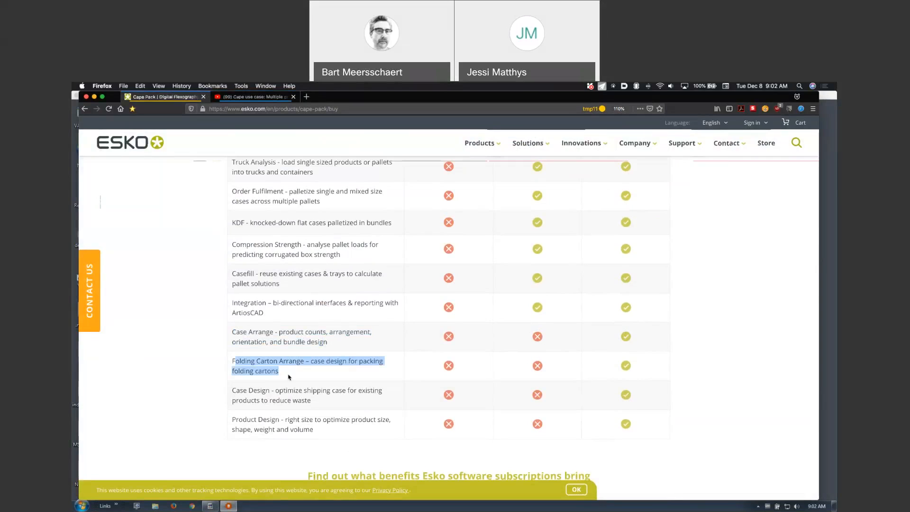
drag(233, 389, 269, 393)
drag(236, 419, 278, 421)
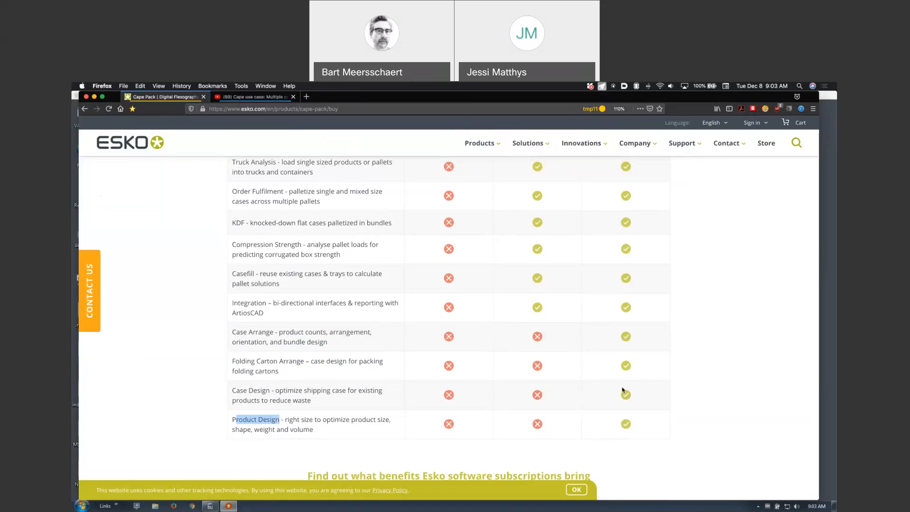
Return to Cape Pack and start the Display Pallet (Club-store) program
key(super+Tab)
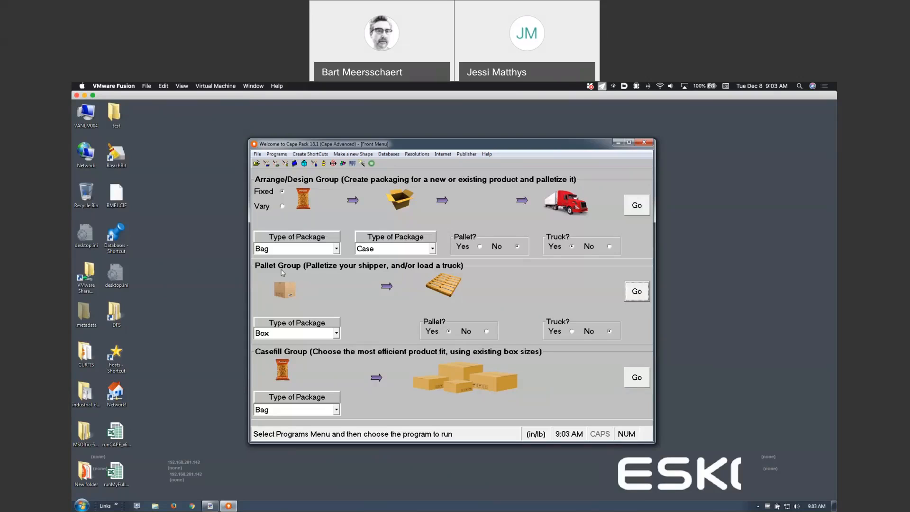
click(277, 155)
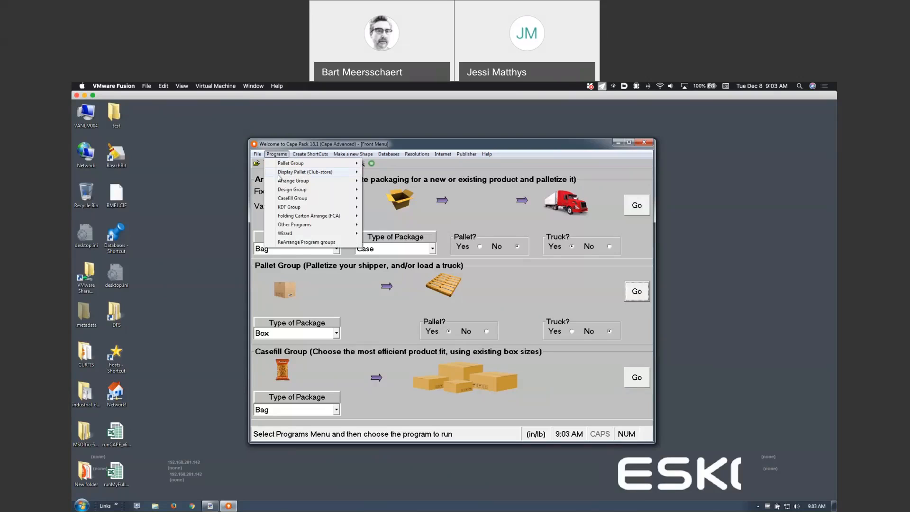
mouse_move(279, 175)
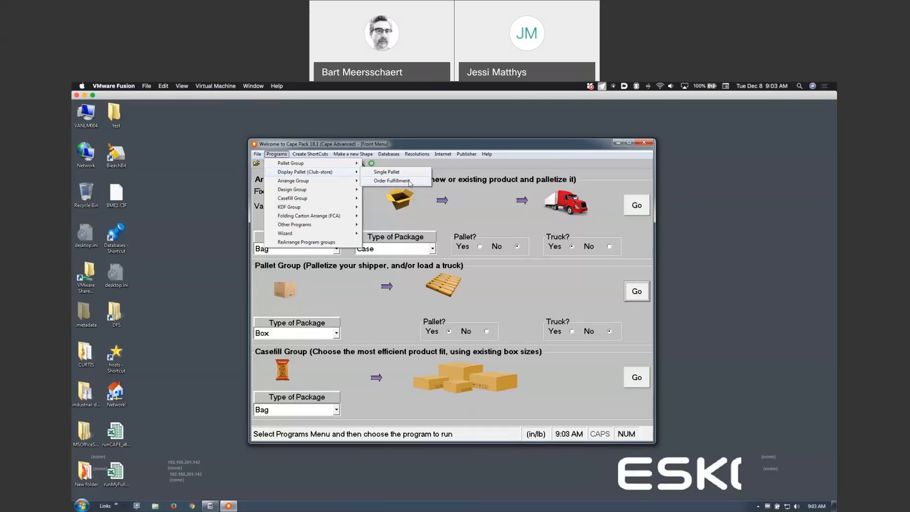
click(408, 181)
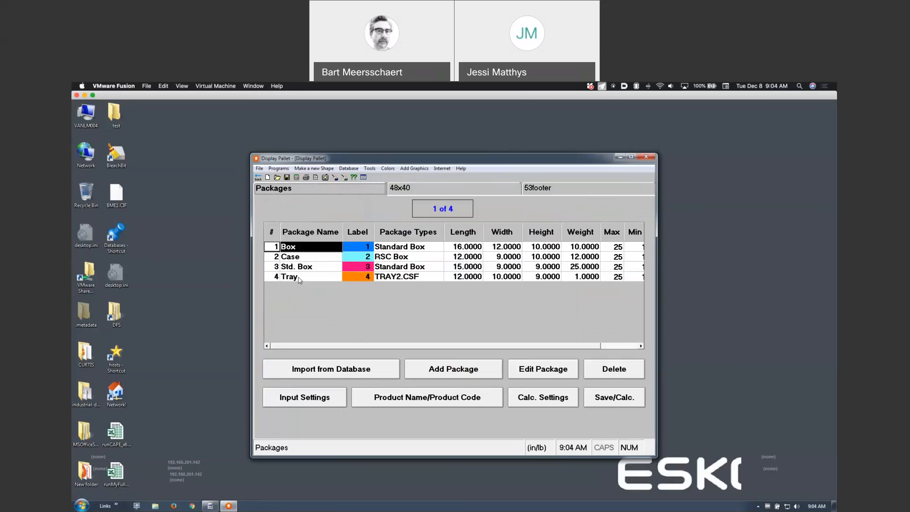
Delete the Tray package from the package list
click(299, 278)
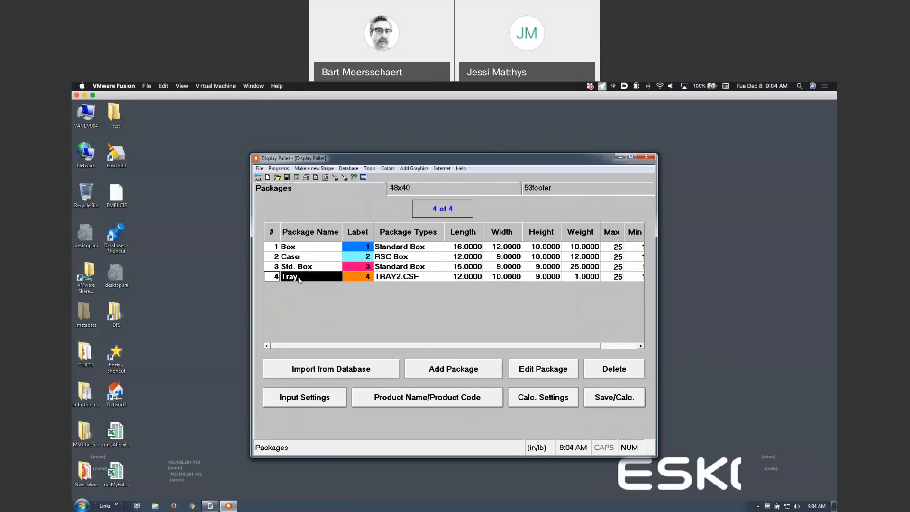
click(592, 369)
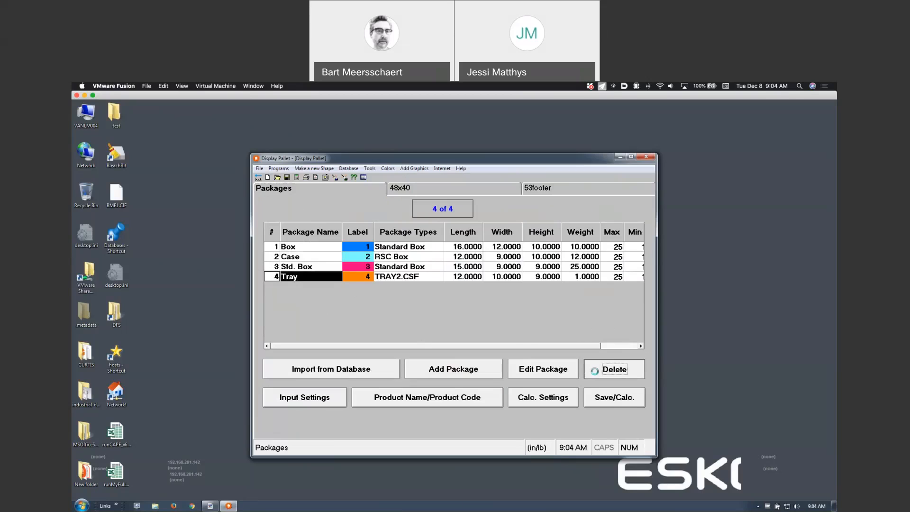
click(452, 331)
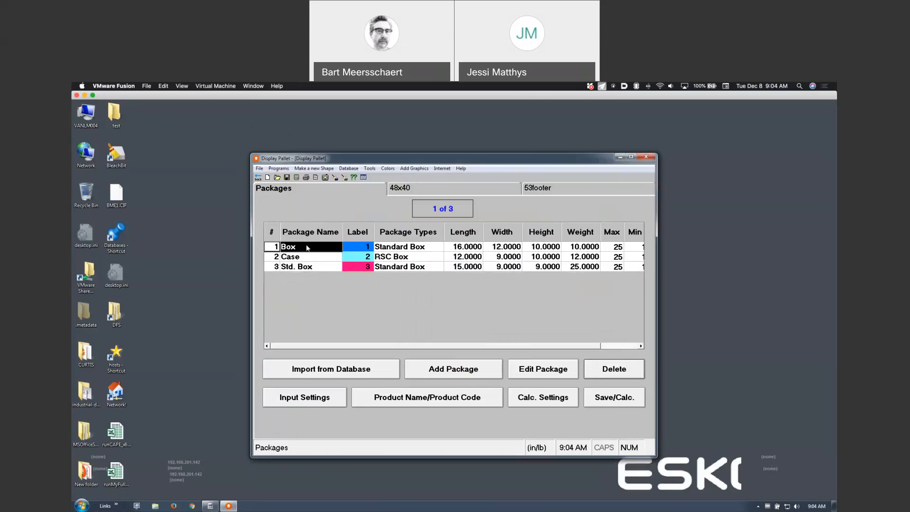
Review the three packages in the package editor and set Box to a desired minimum of 12 and an absolute maximum of 50
double_click(307, 247)
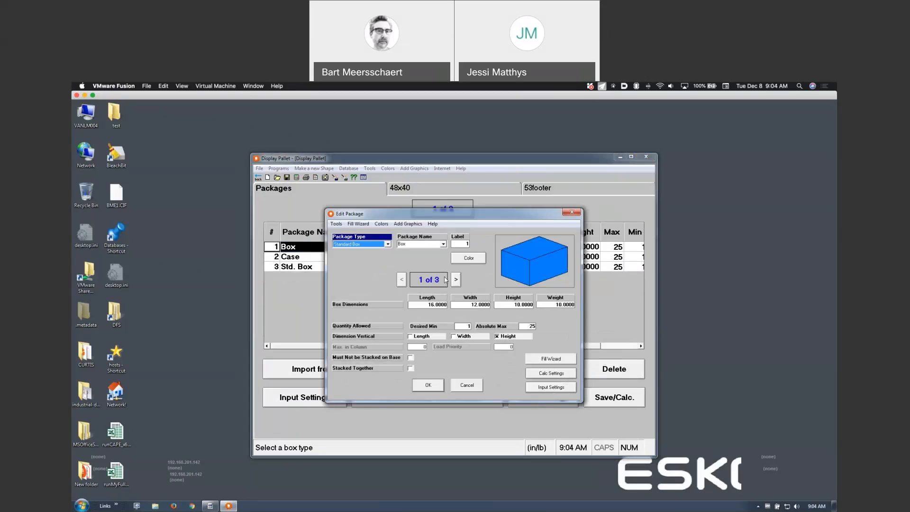
click(455, 280)
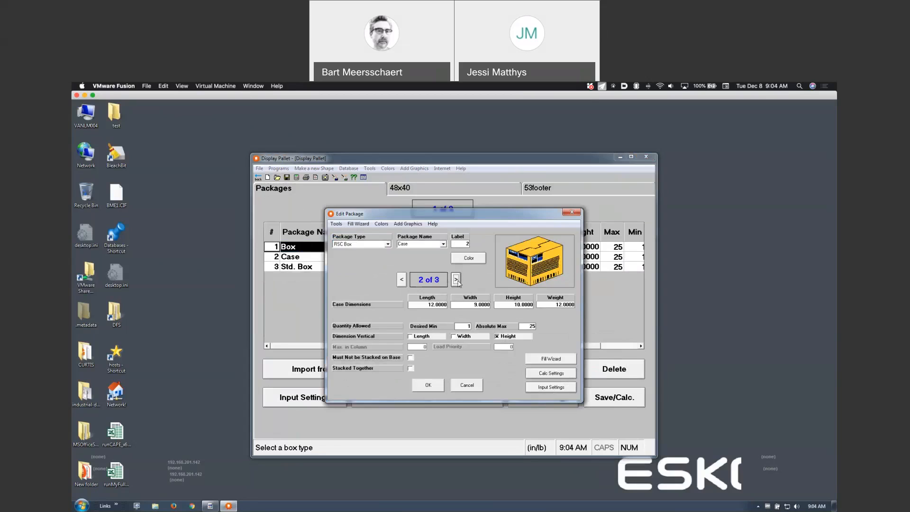
click(455, 280)
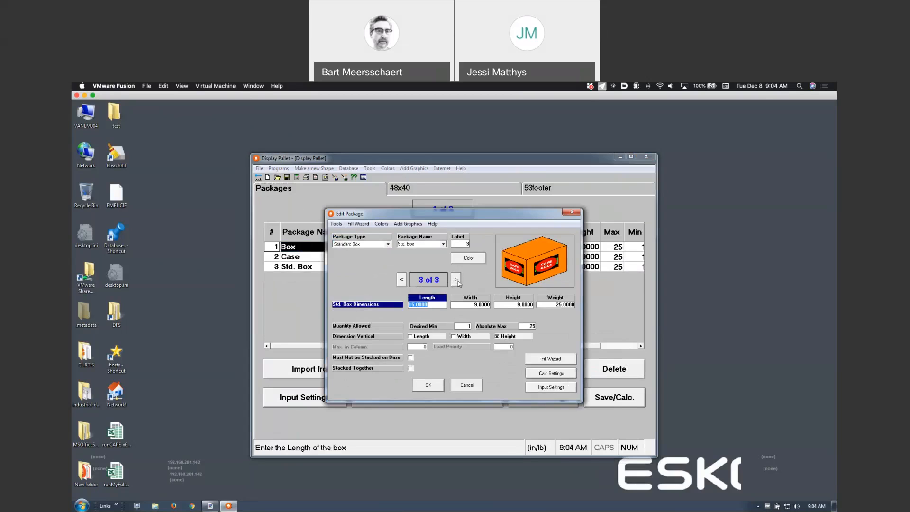
click(402, 279)
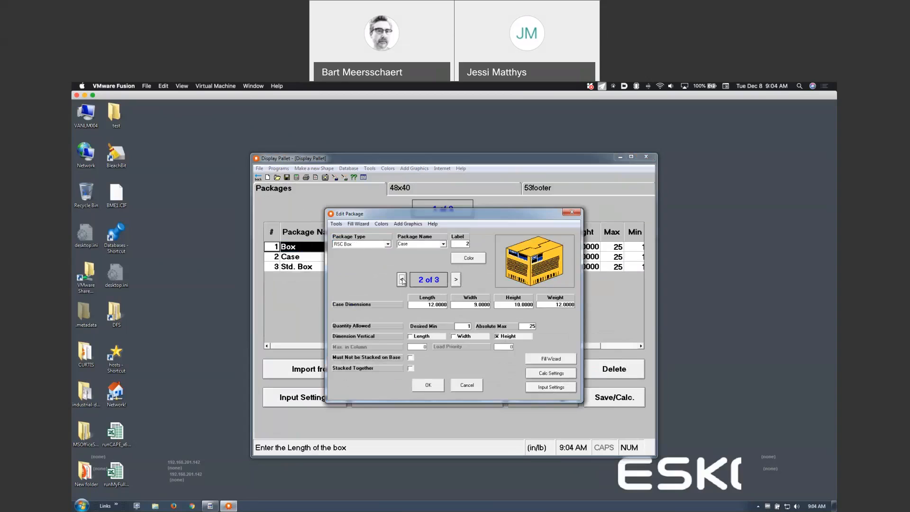
click(401, 280)
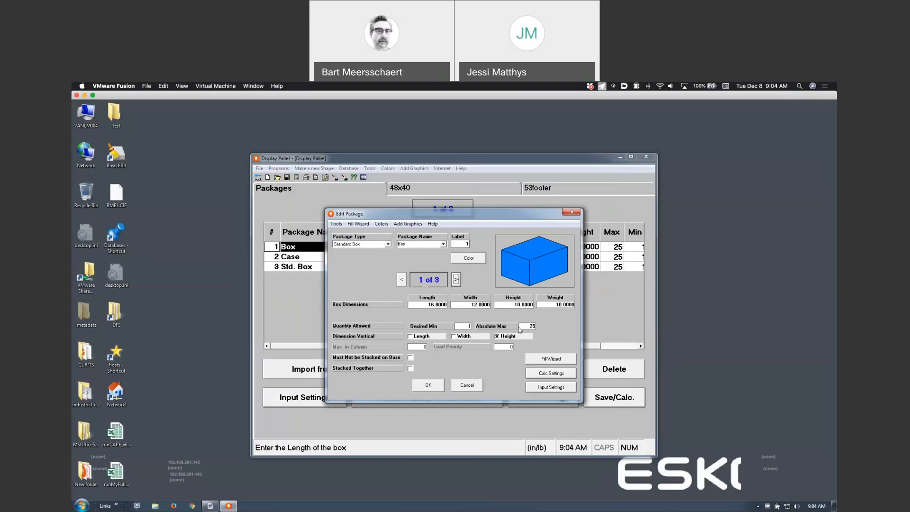
click(467, 327)
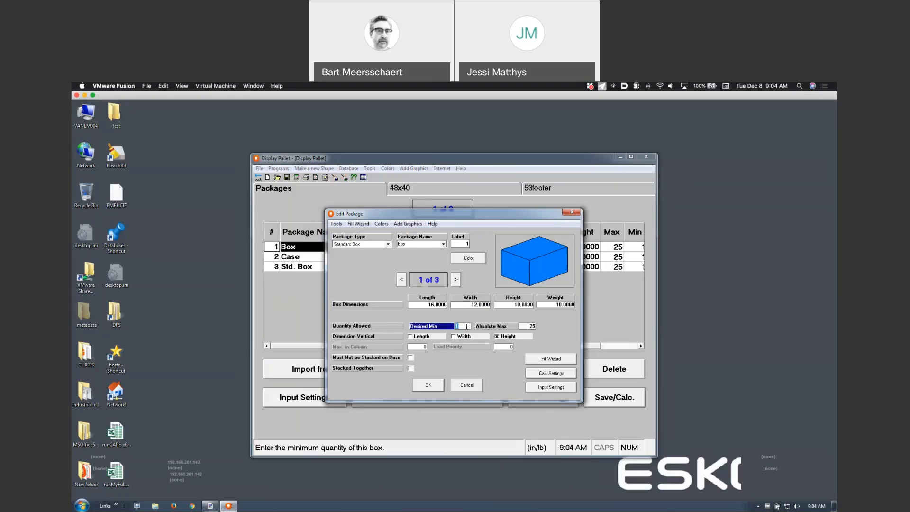
text(2)
key(Tab)
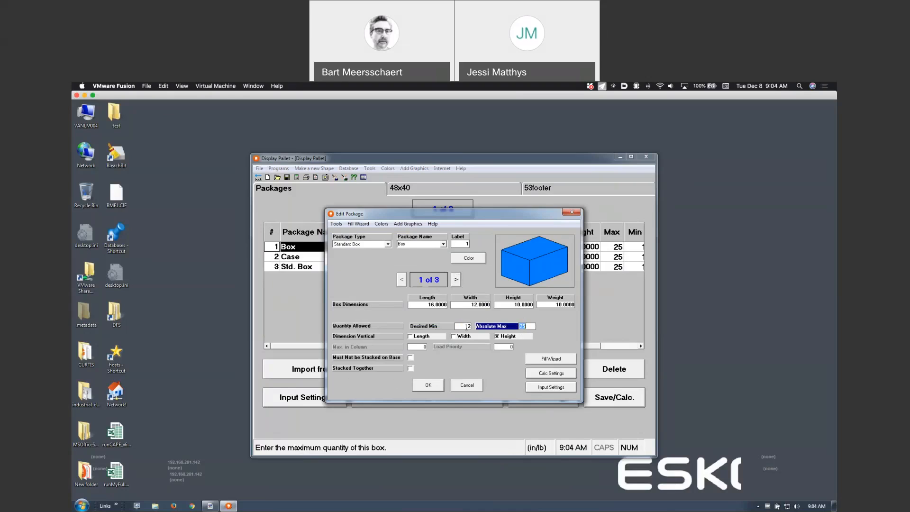
text(50)
Set the Case package's allowed quantity to a desired minimum of 12 and an absolute maximum of 50
click(456, 280)
click(463, 326)
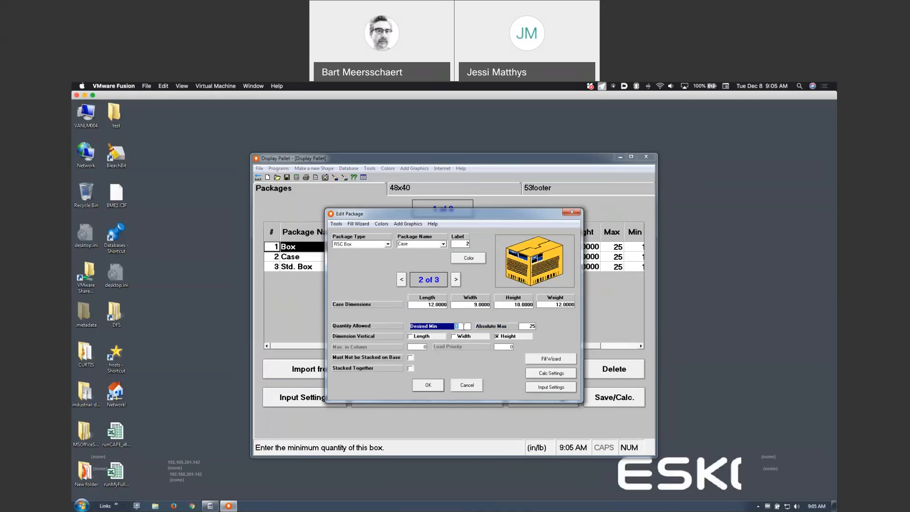
text(12)
key(Tab)
text(50)
Set the Std. Box package's allowed quantity to a desired minimum of 12 and an absolute maximum of 50
click(456, 280)
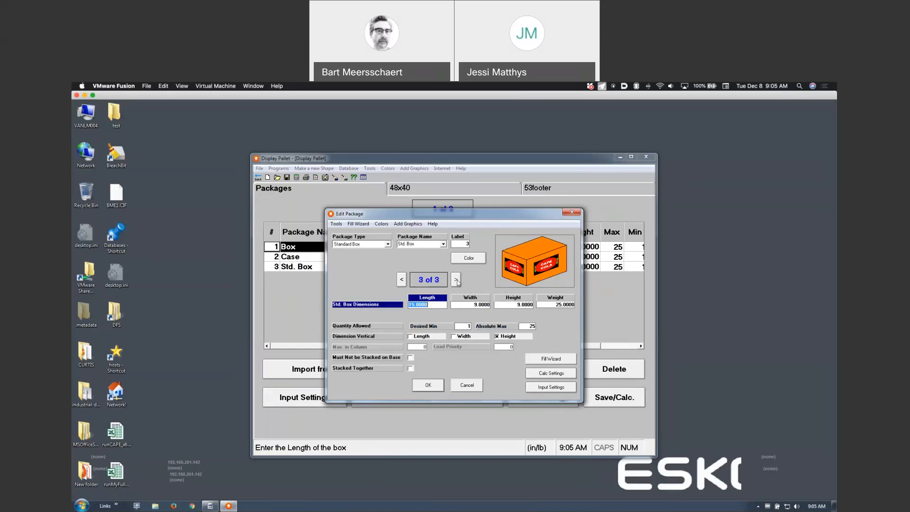
click(457, 326)
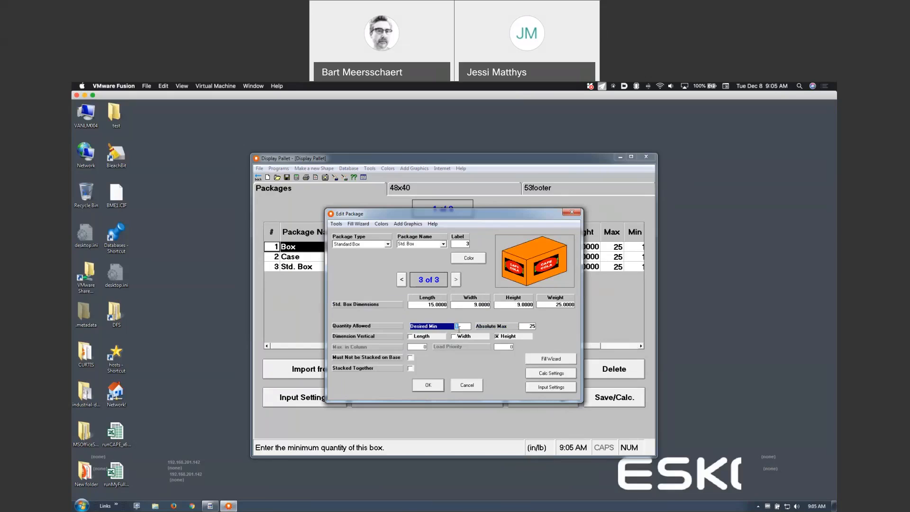
text(12)
key(Tab)
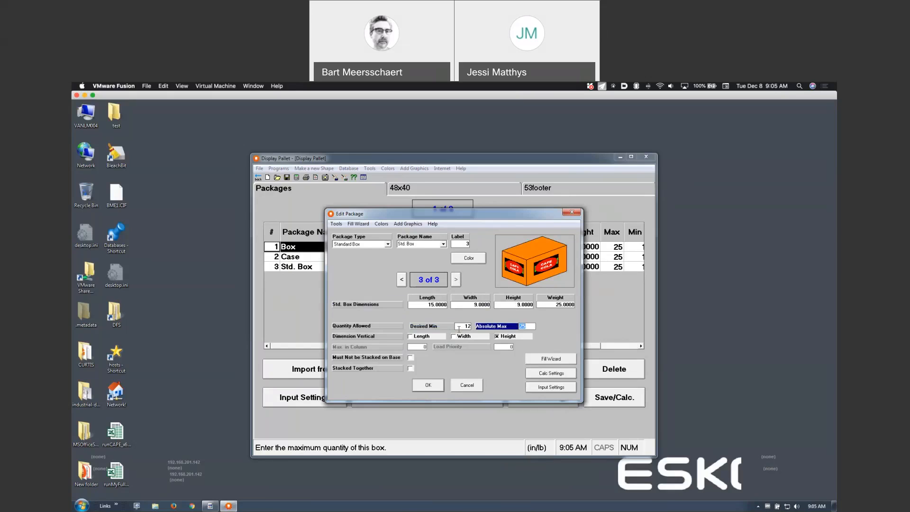
text(50)
key(Tab)
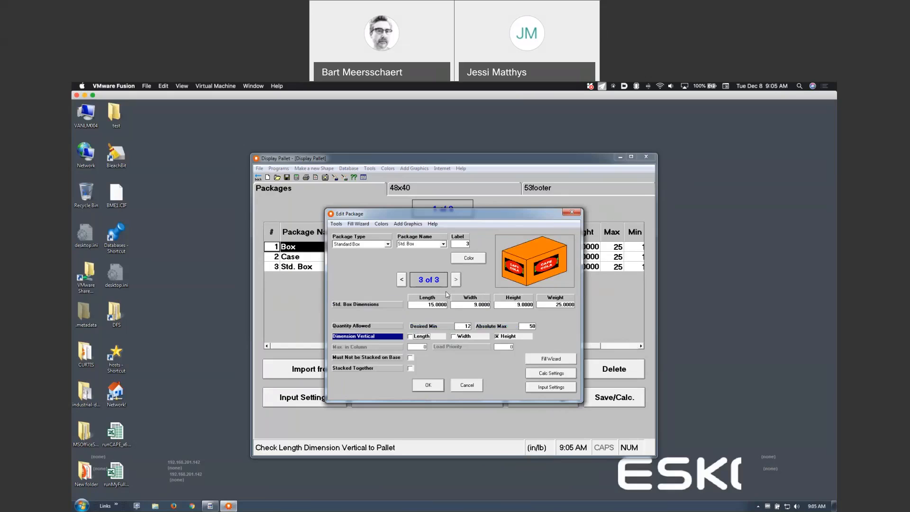
Go back to the Box package and also allow its width and length as vertical dimensions
click(401, 280)
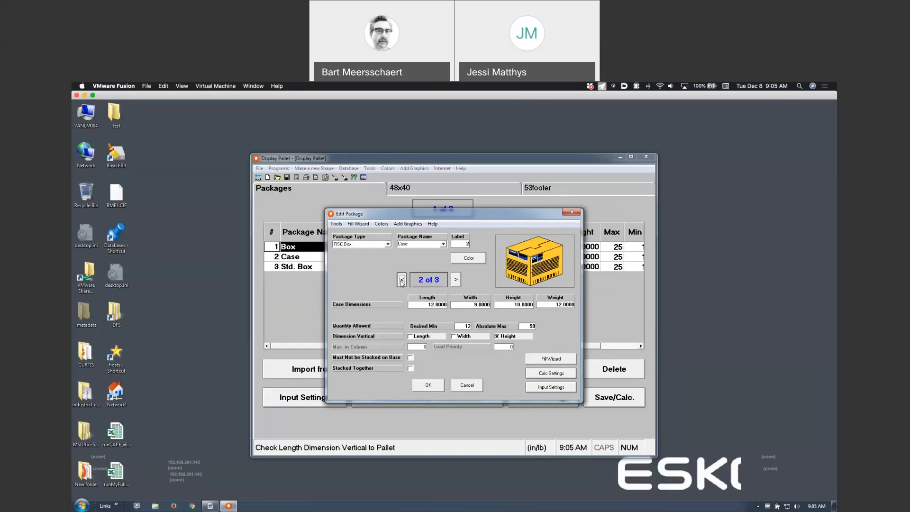
click(402, 280)
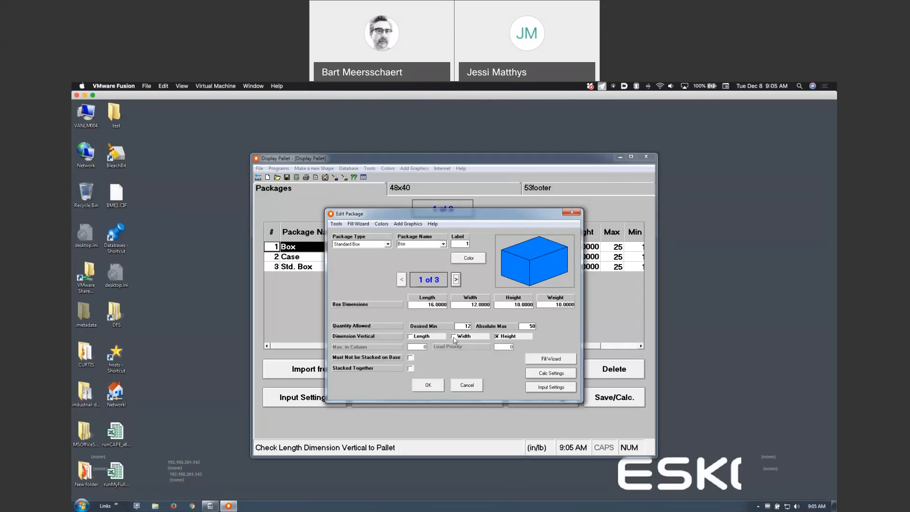
click(454, 336)
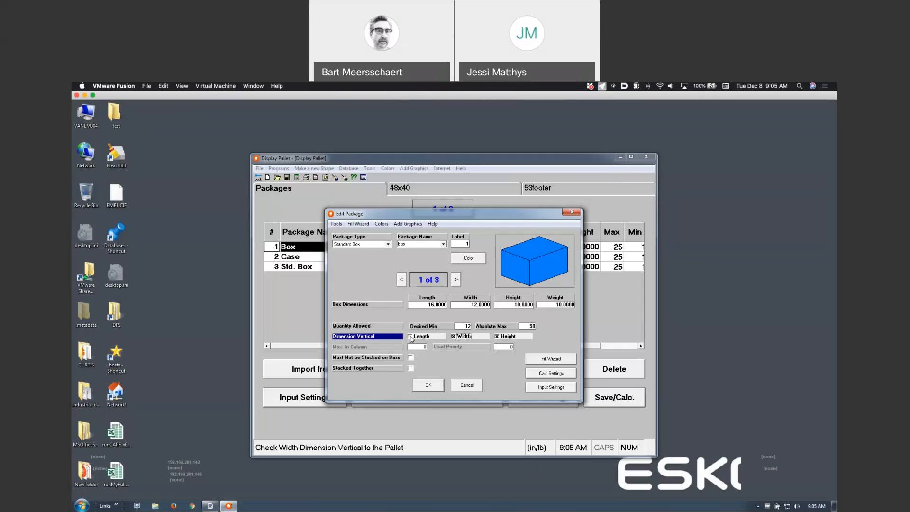
click(411, 336)
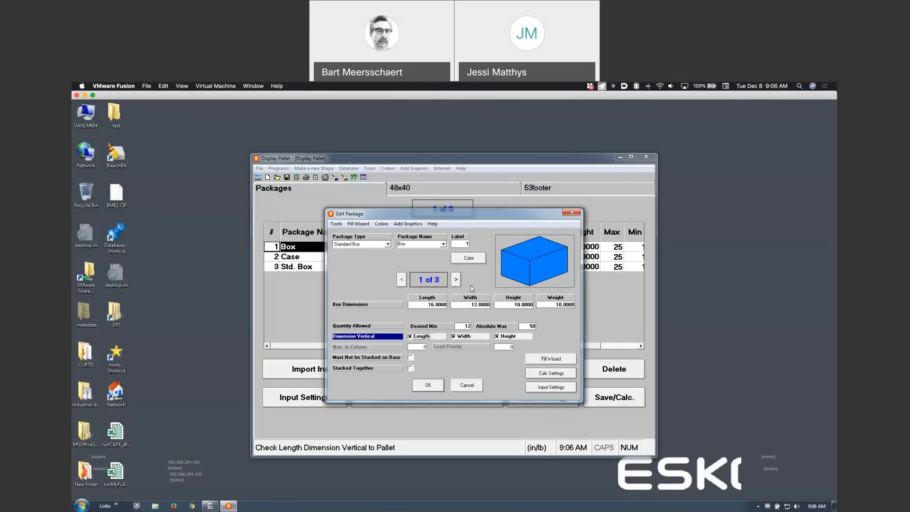
Allow length and width as additional vertical dimensions for the Case package
click(456, 279)
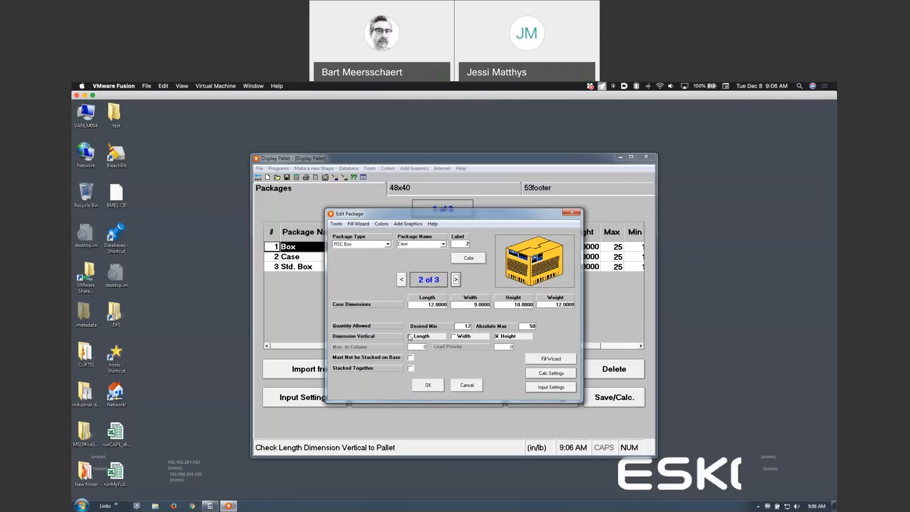
click(410, 337)
click(453, 337)
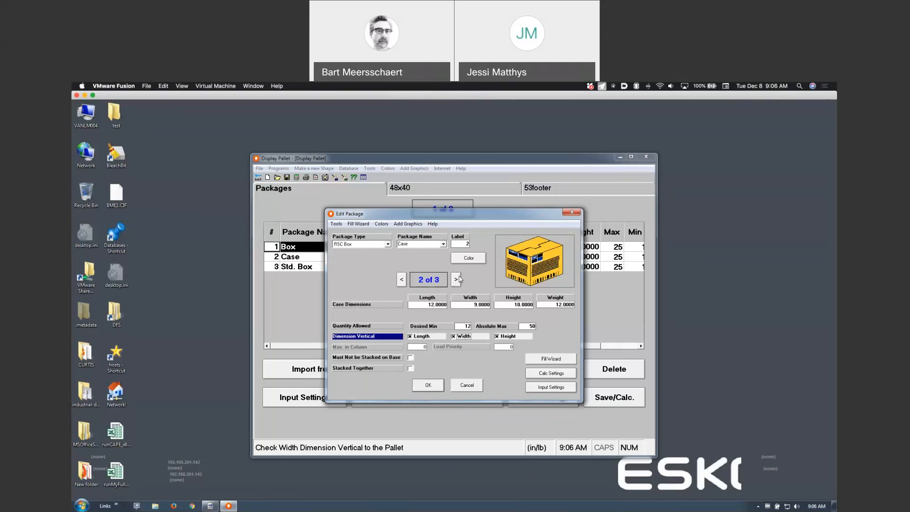
Allow length and width as additional vertical dimensions for the Std. Box package and accept the package edits
click(455, 280)
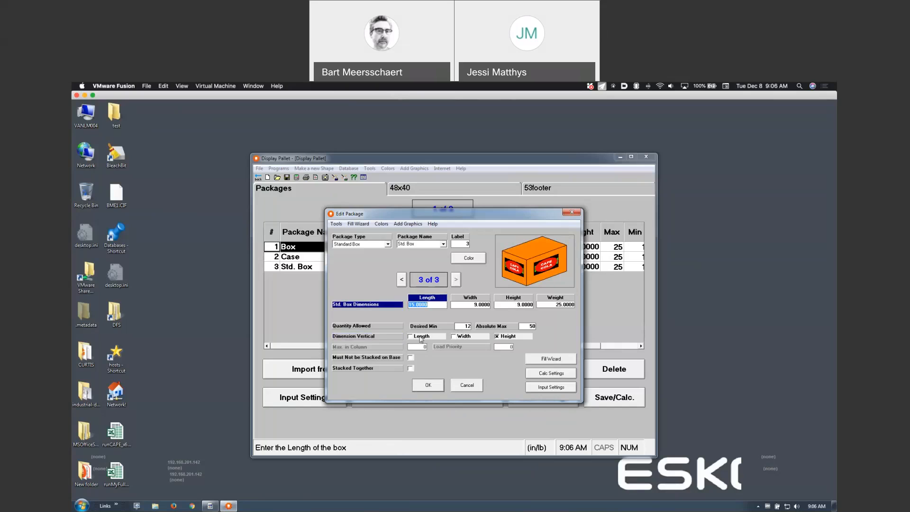
click(459, 337)
click(458, 338)
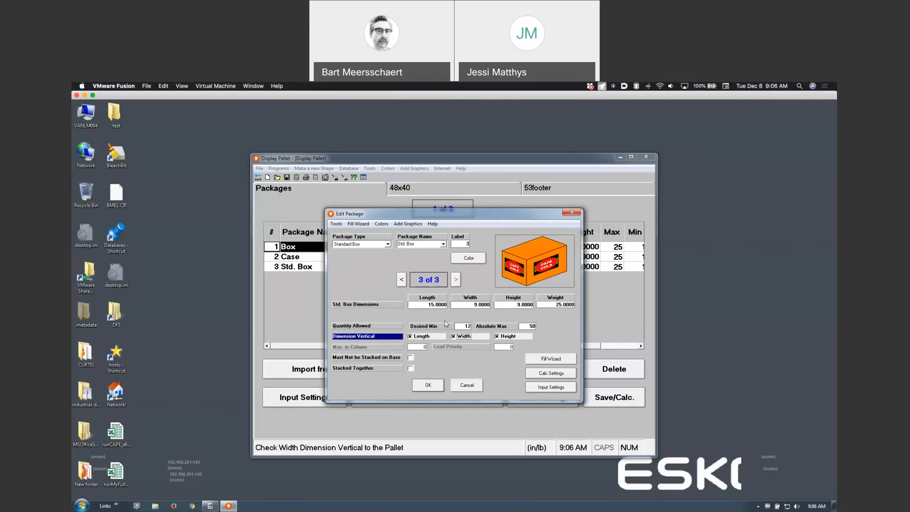
click(439, 386)
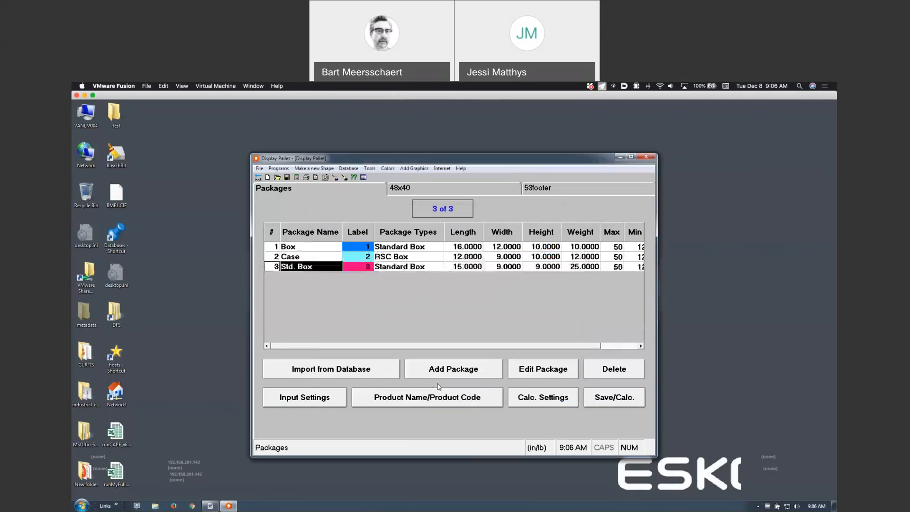
Review the available pallet base styles for the 48x40 pallet without changing the selection
click(419, 190)
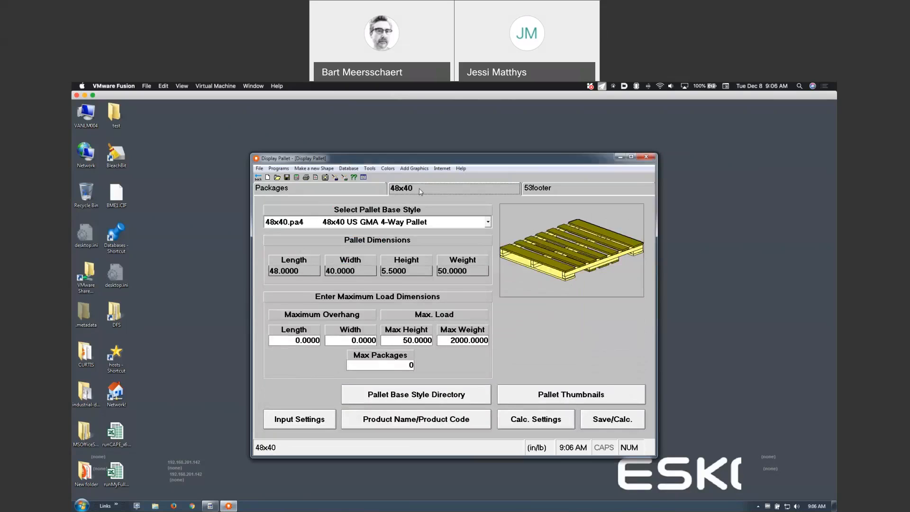
click(443, 222)
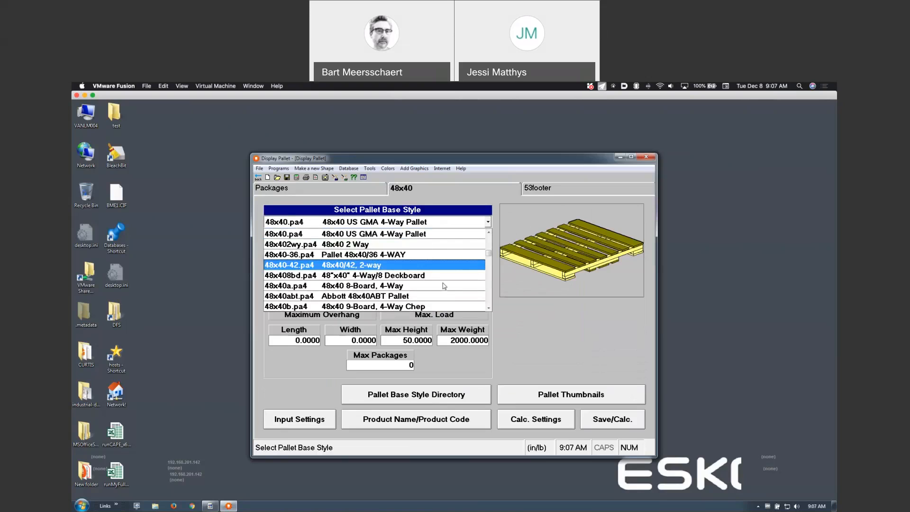
mouse_move(489, 255)
mouse_down()
mouse_move(490, 269)
mouse_move(490, 256)
mouse_up()
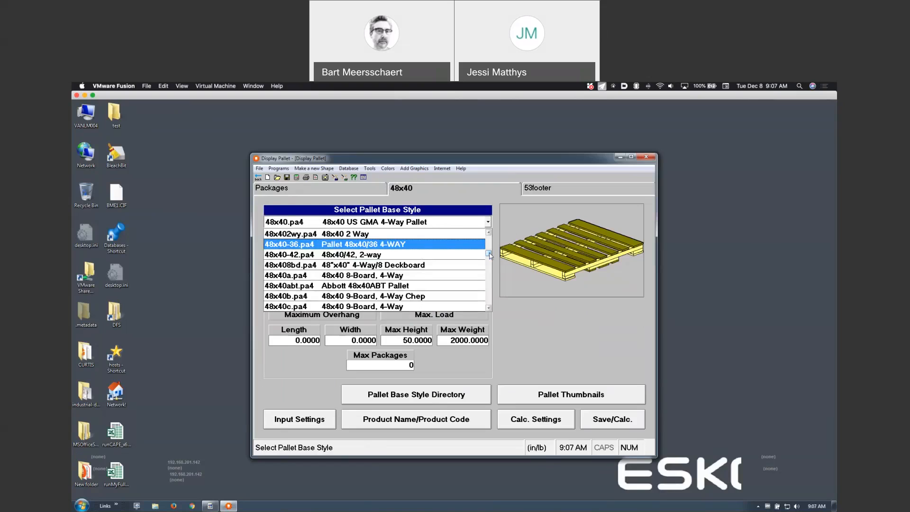
click(527, 332)
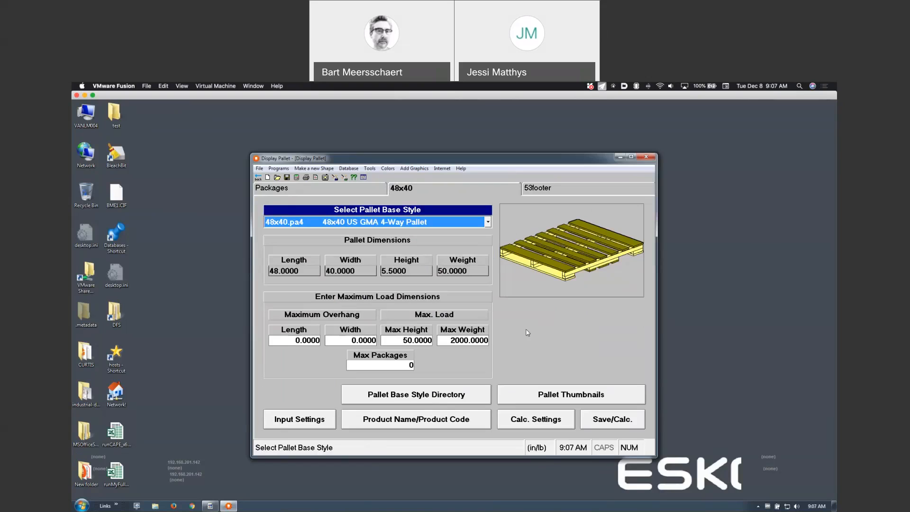
Start a new pallet bin described as BIN4545 with a length, width and height of 45 each
click(313, 169)
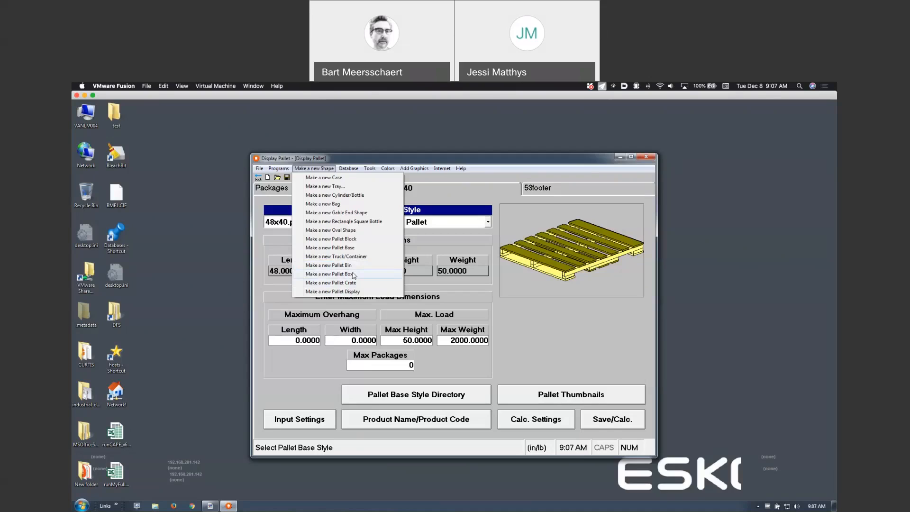
click(353, 266)
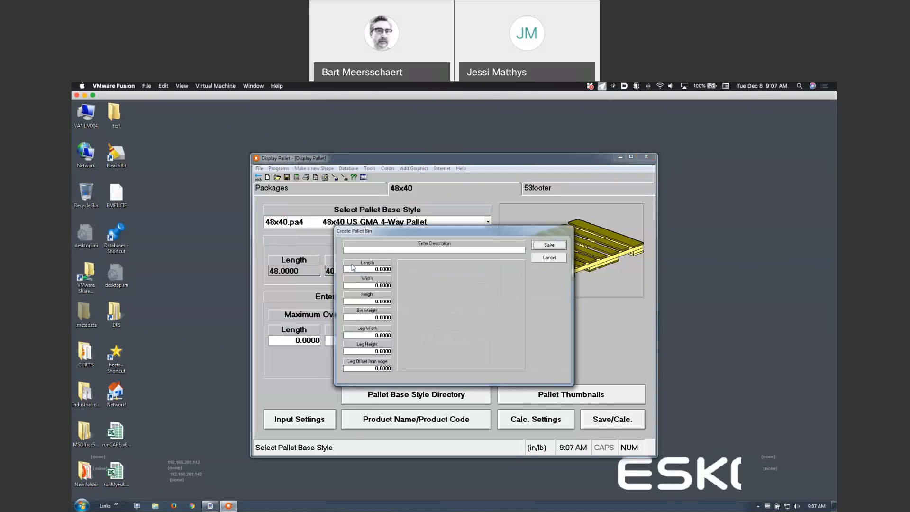
click(362, 250)
text(BIN4545)
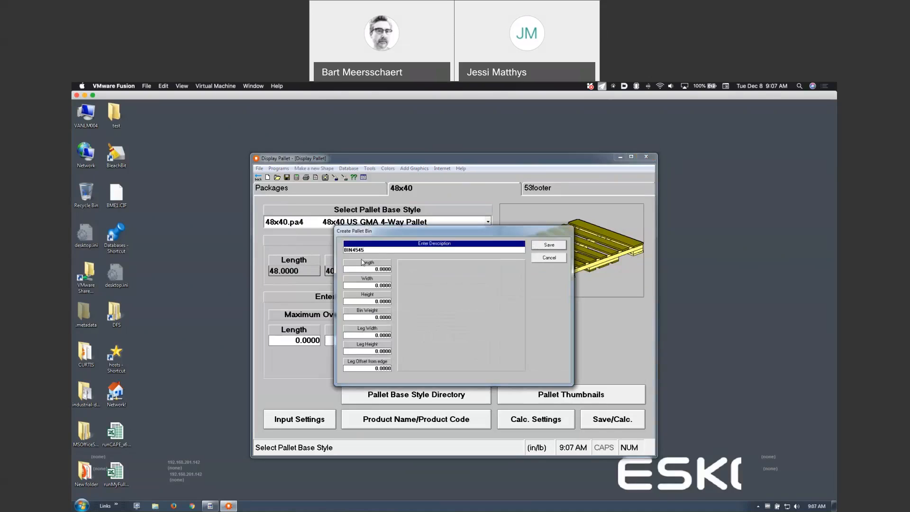
click(361, 268)
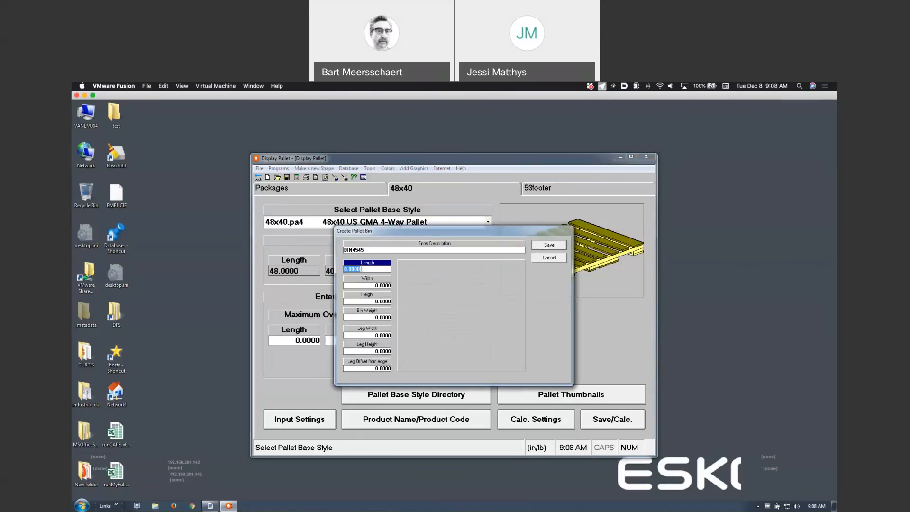
text(45)
key(Tab)
text(45)
key(Tab)
text(45)
key(Tab)
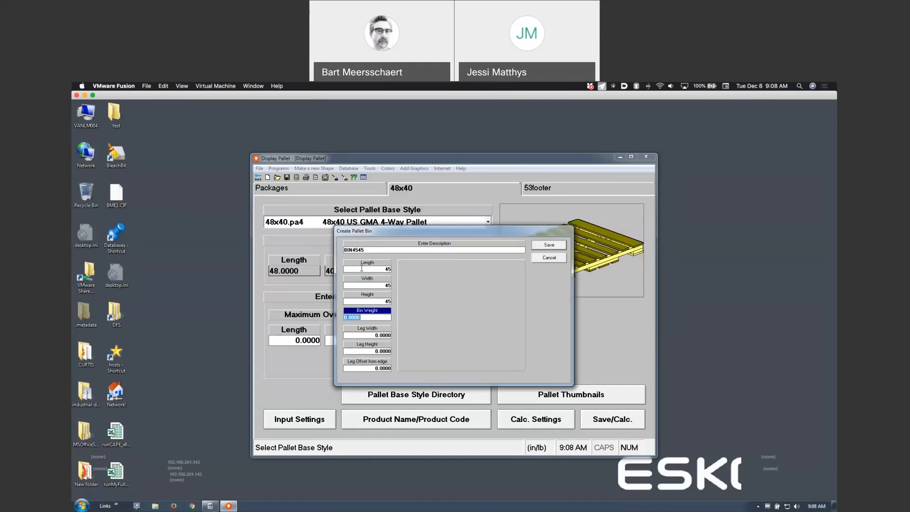
Give the bin a weight of 12, a leg width and leg height of 2, and a leg offset from edge of 1
text(12)
key(Tab)
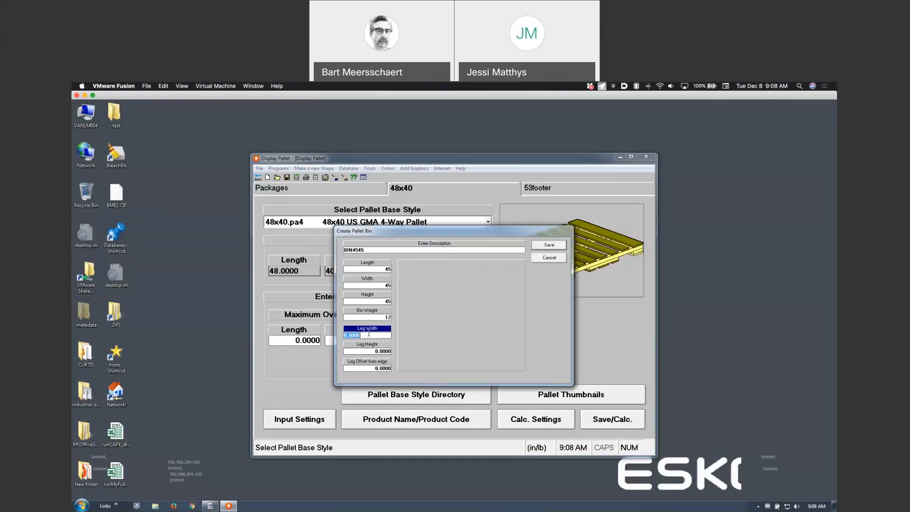
text(2)
key(Tab)
text(2)
key(Tab)
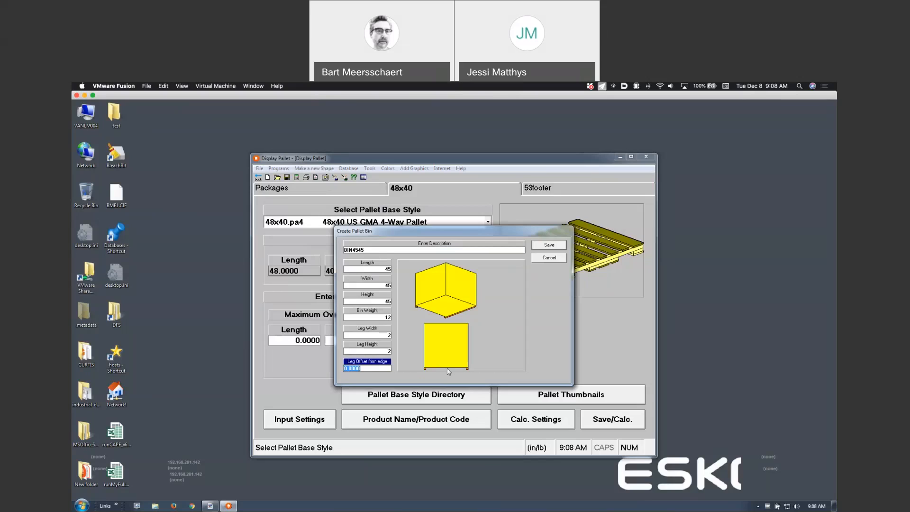
text(1)
key(Tab)
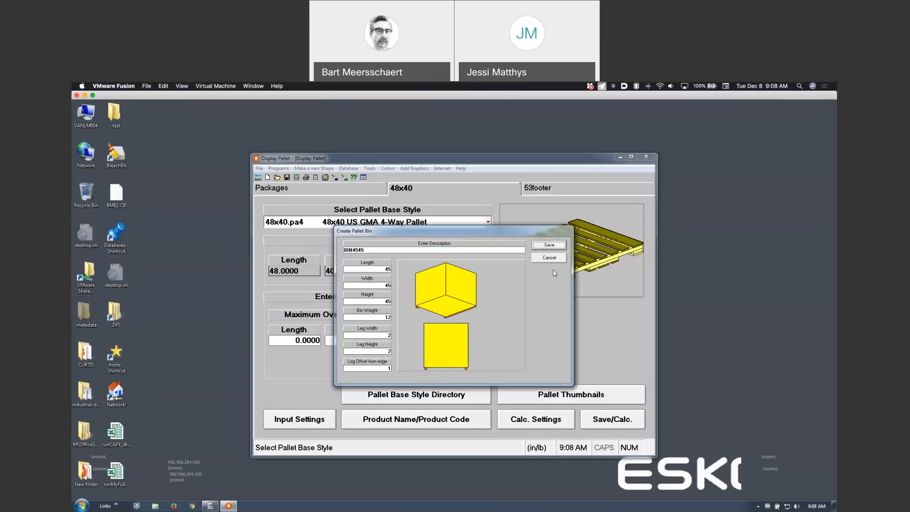
Save the new pallet bin in the Tutor folder under the file name BIN4545
click(554, 245)
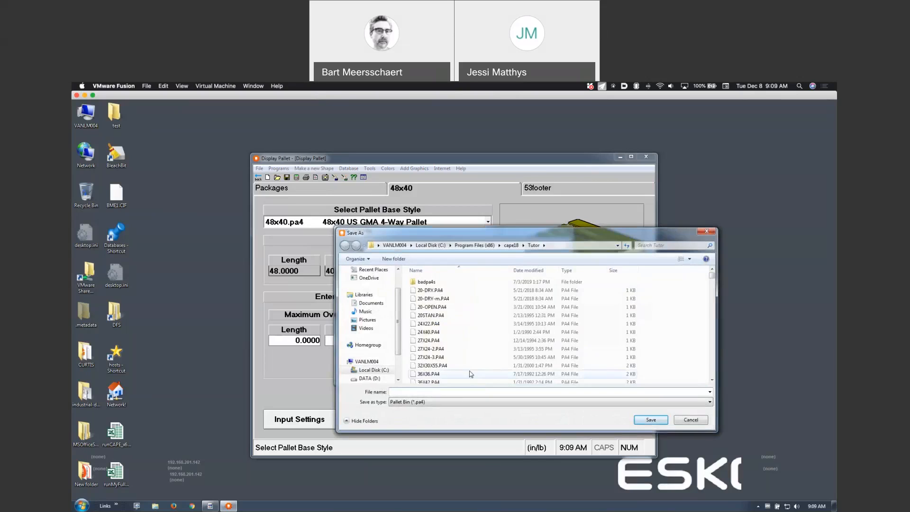
text(BIN)
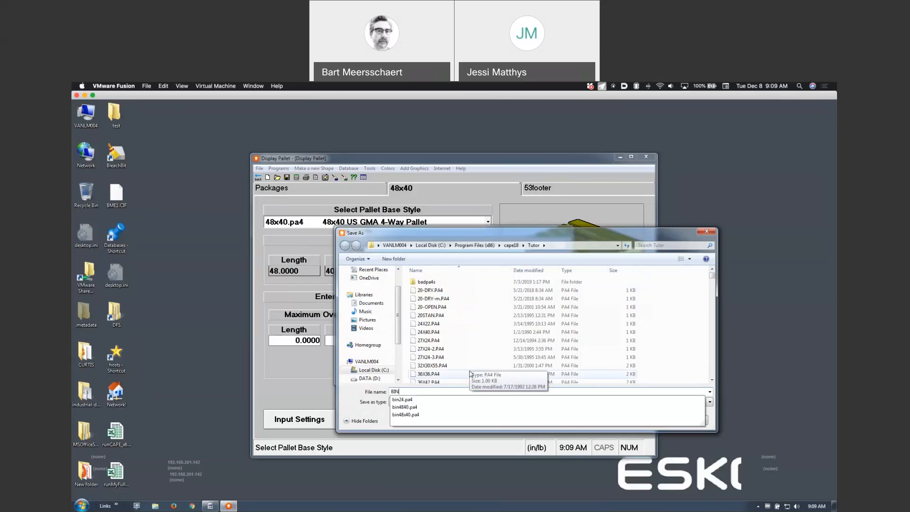
text(4545)
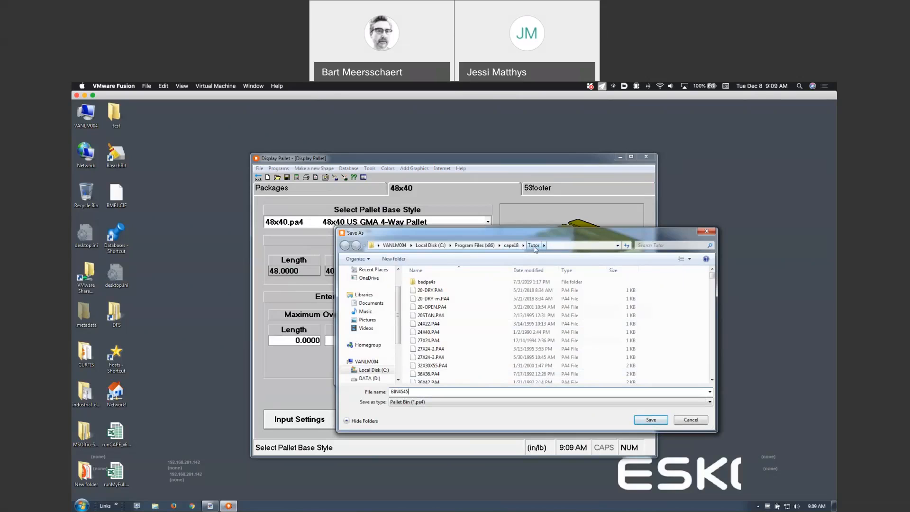
click(645, 420)
Choose bin4545.pa4 as the pallet base style and check its pallet dimensions
click(488, 224)
drag(488, 253, 489, 311)
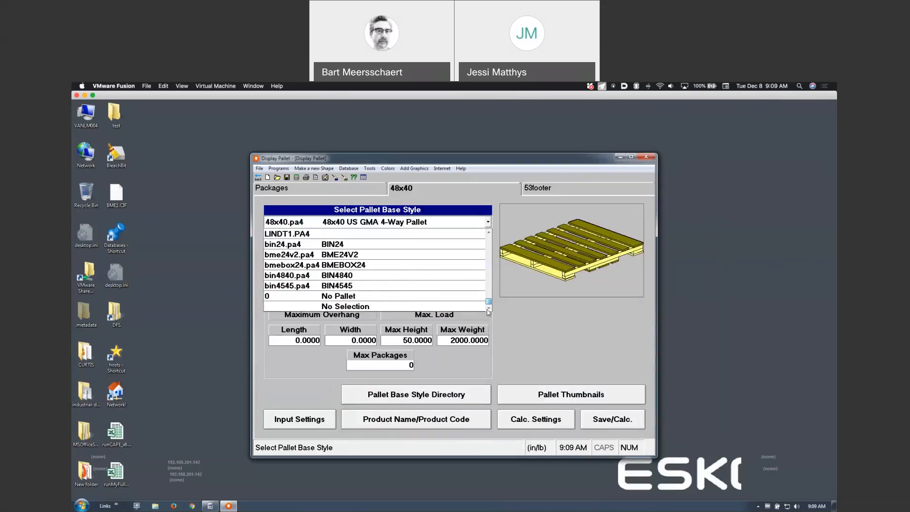
click(356, 286)
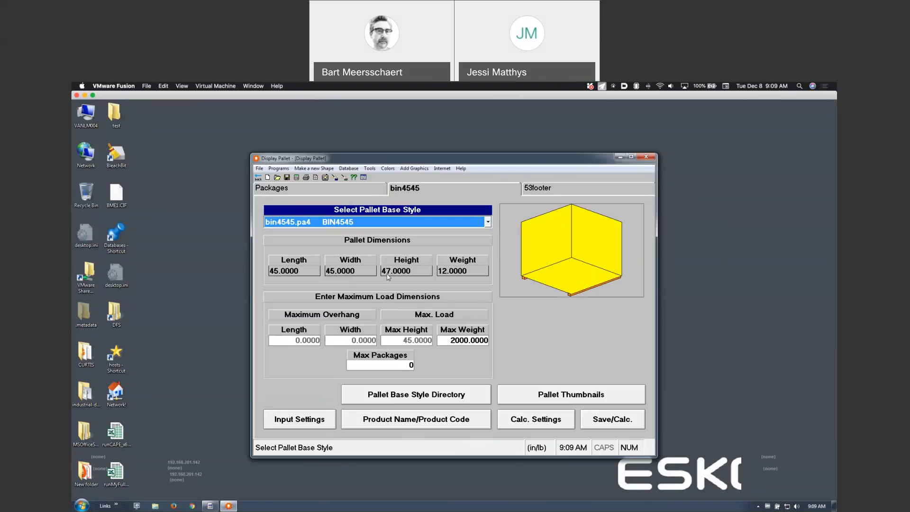
key(F1)
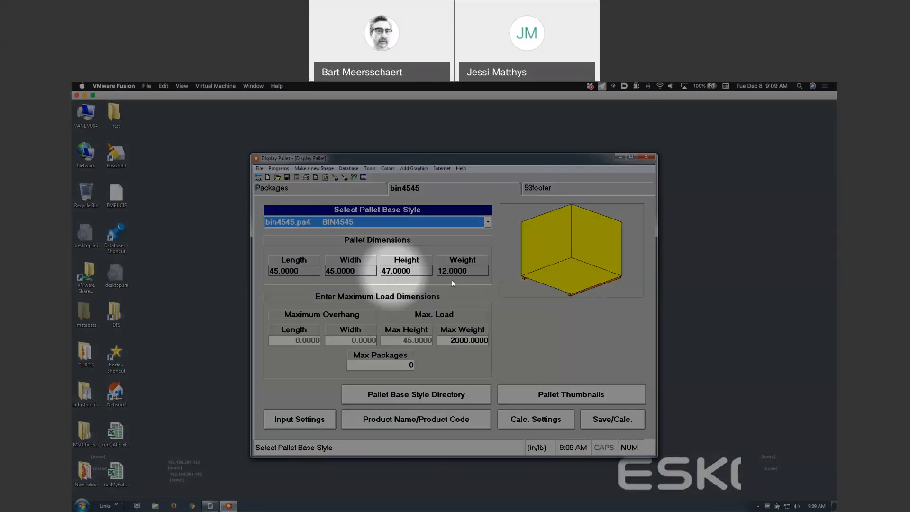
key(F1)
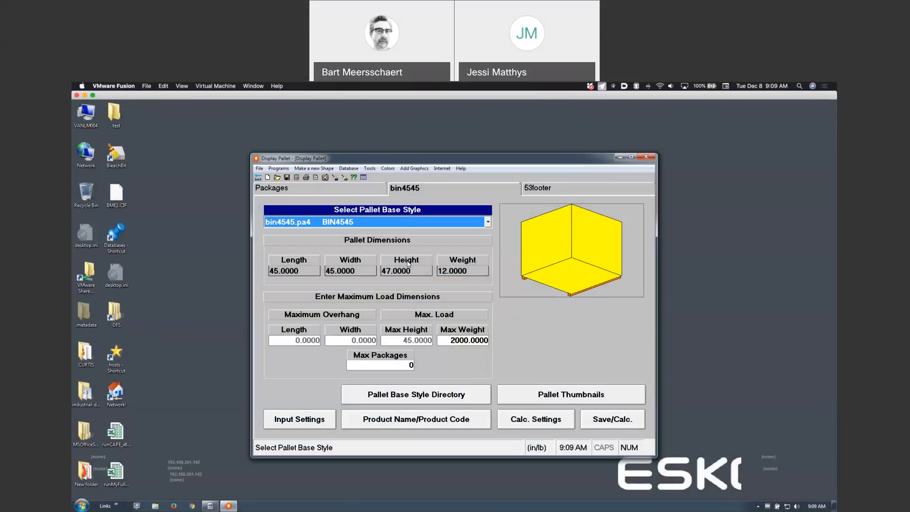
Calculate the display pallet solution for the three packages in the bin and examine the resulting load
click(297, 177)
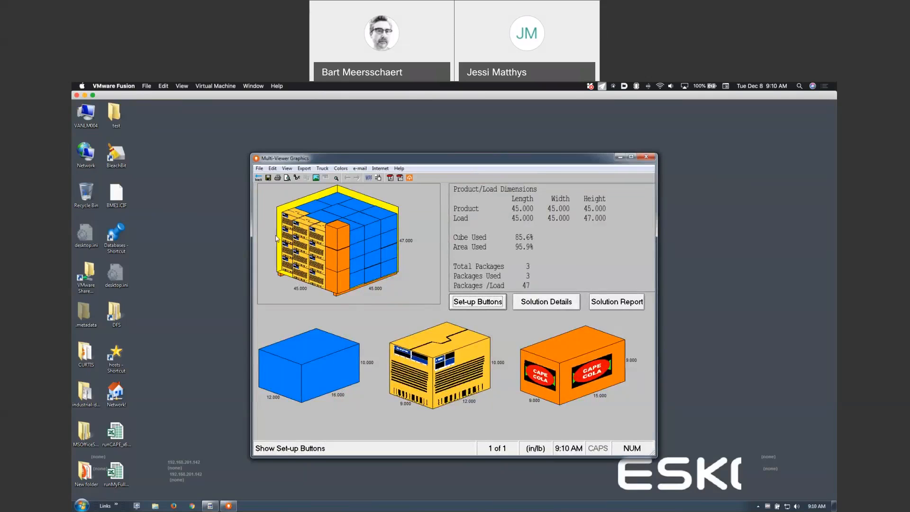
key(F1)
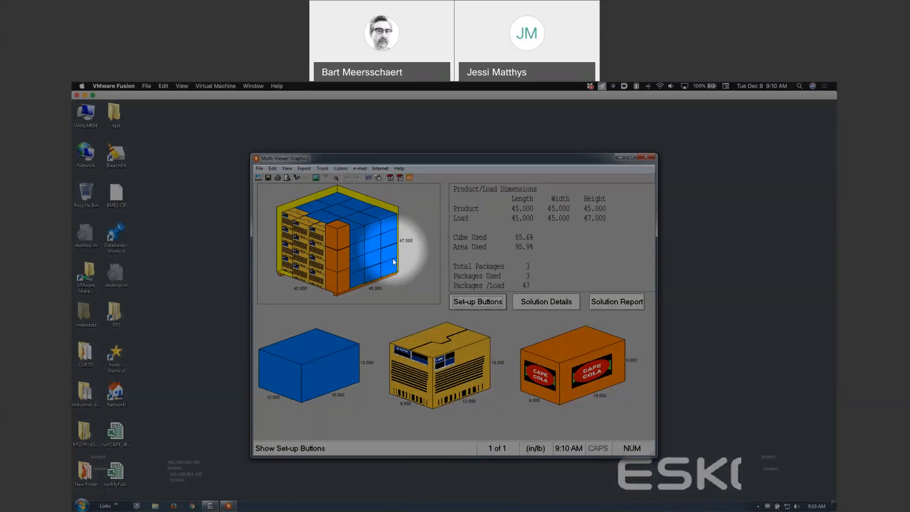
key(F1)
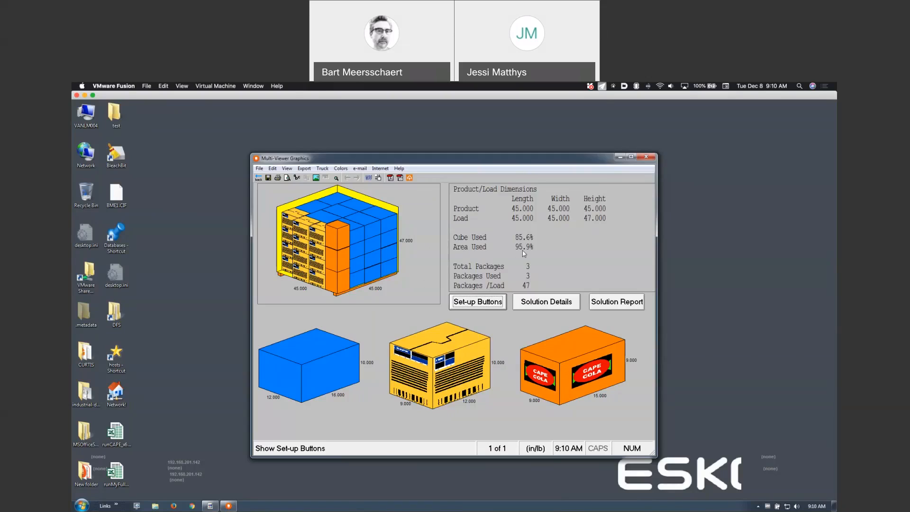
Review the solution details for each package's quantity per load, items, dimensions and weight, and close them
click(534, 304)
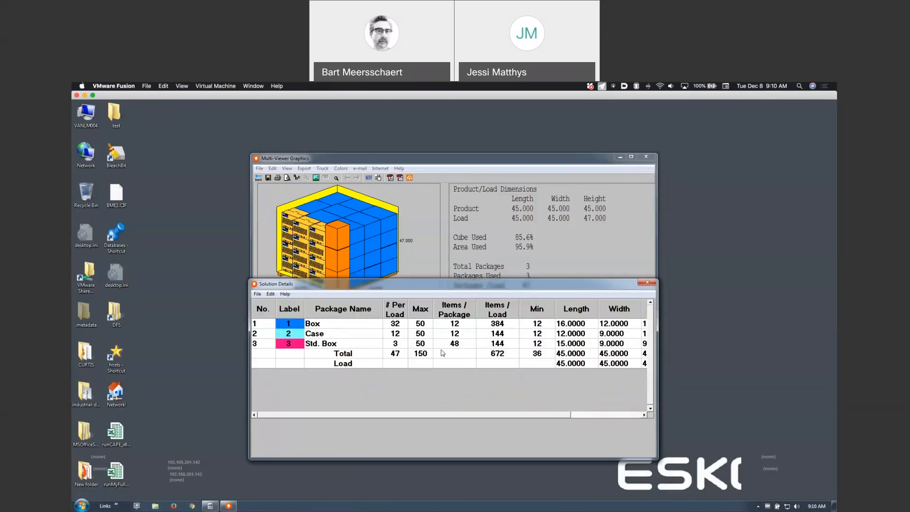
drag(516, 419, 626, 414)
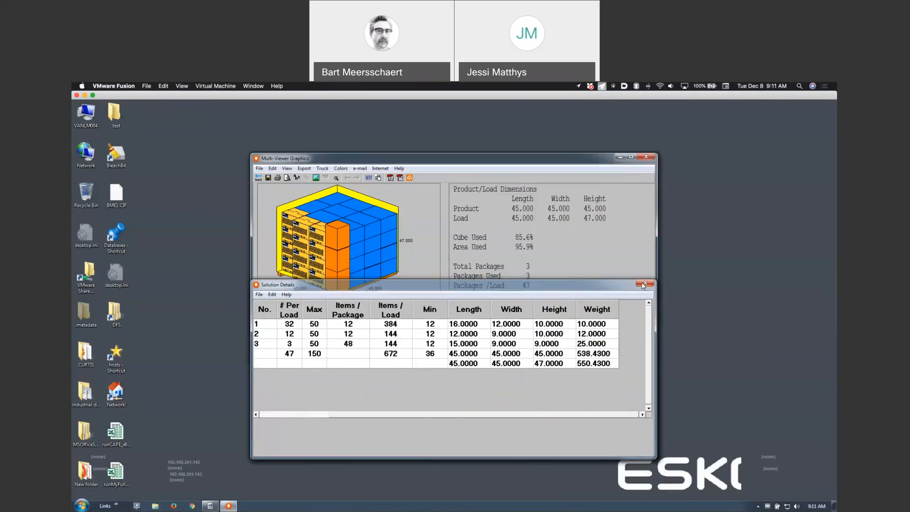
click(644, 283)
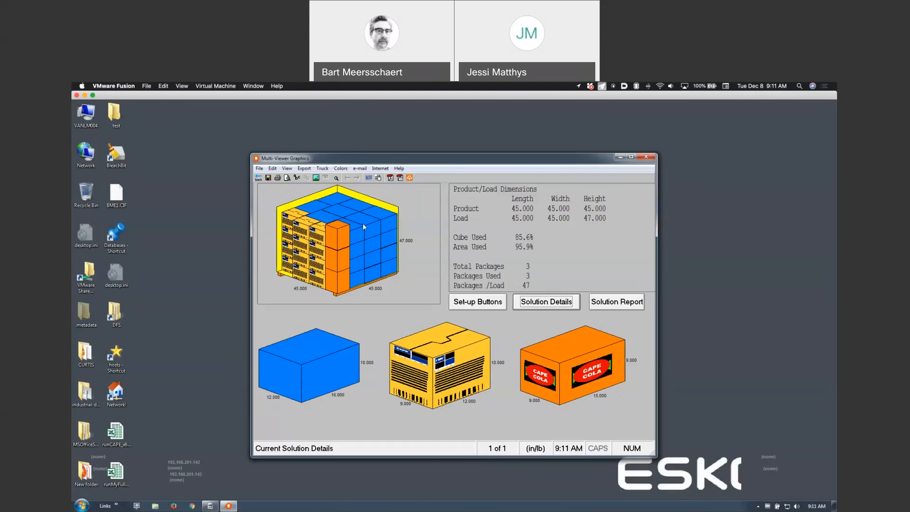
Return to the package setup and set the Box package's absolute maximum quantity to 12
click(258, 178)
click(290, 194)
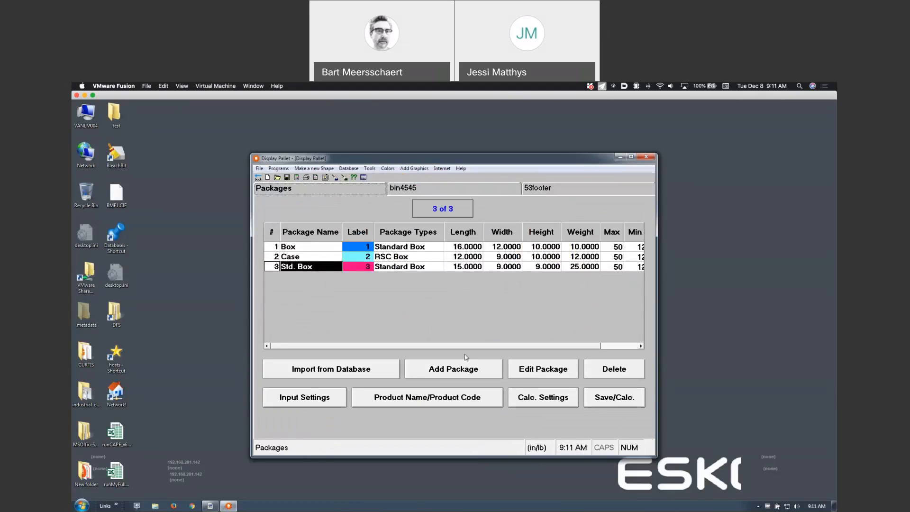
click(554, 372)
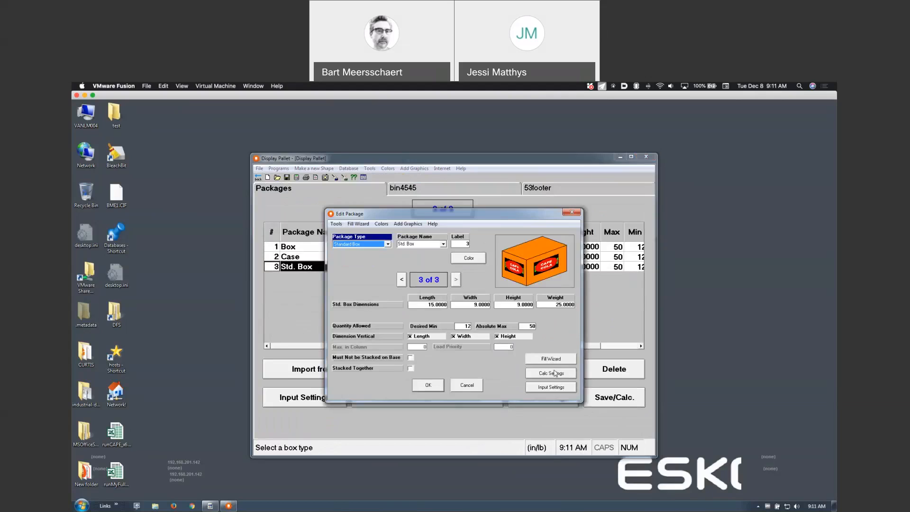
click(401, 279)
click(401, 280)
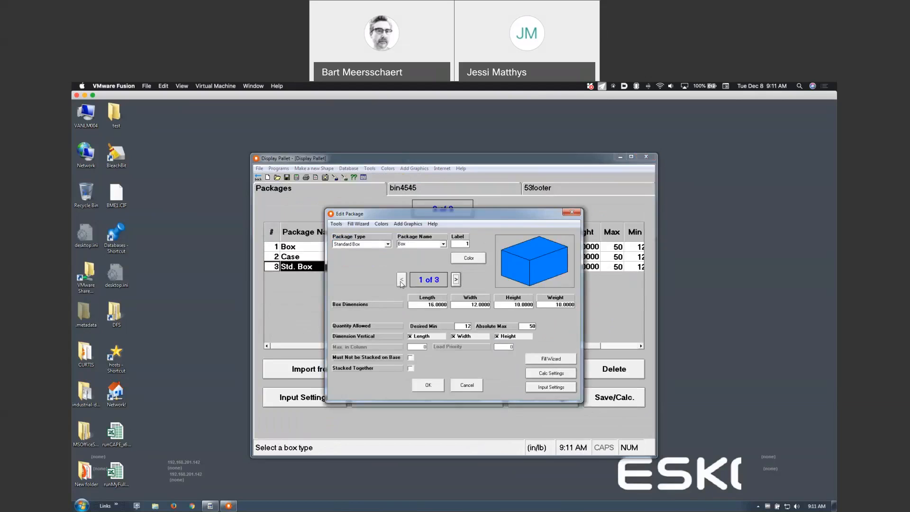
click(526, 326)
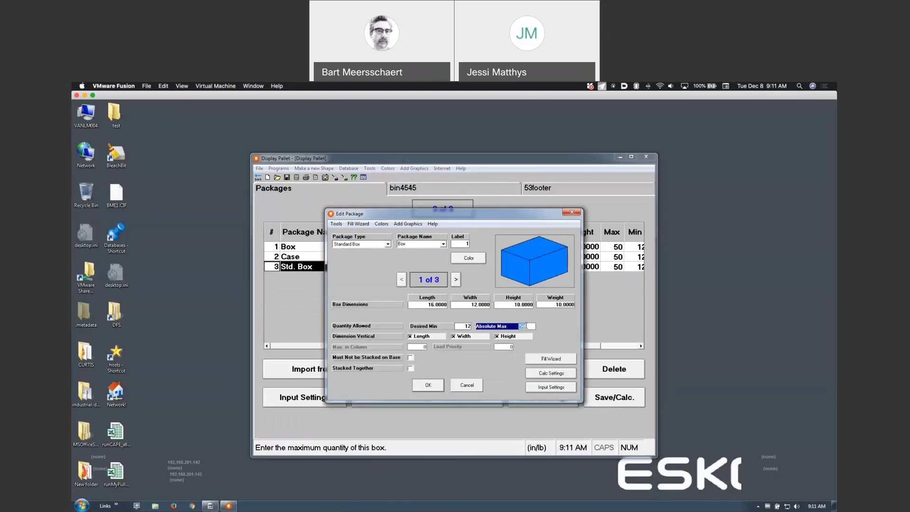
text(12)
key(Tab)
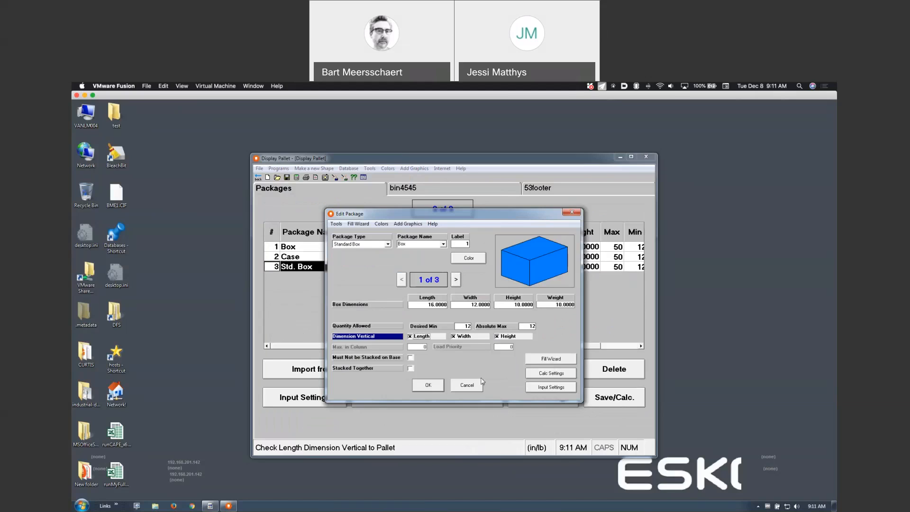
Set the absolute maximum quantity of the Case and Std. Box packages to 12 each and accept the package edits
click(456, 279)
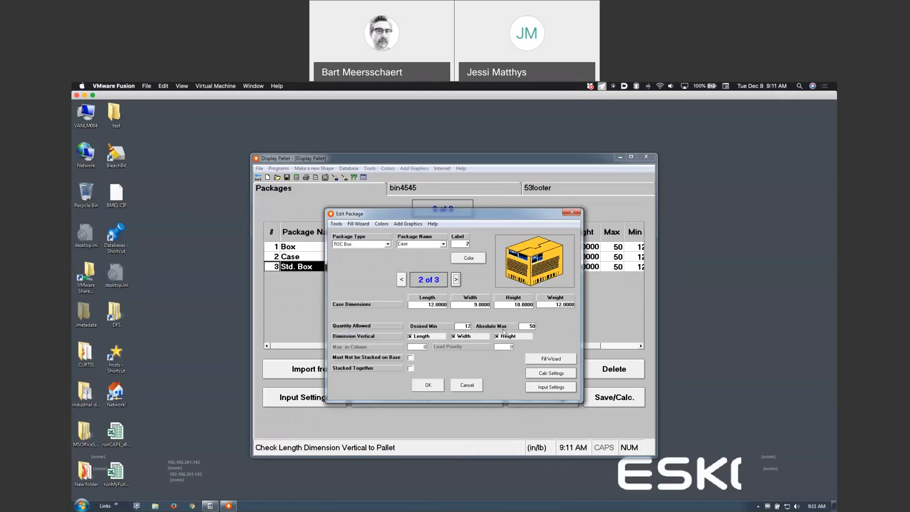
click(524, 327)
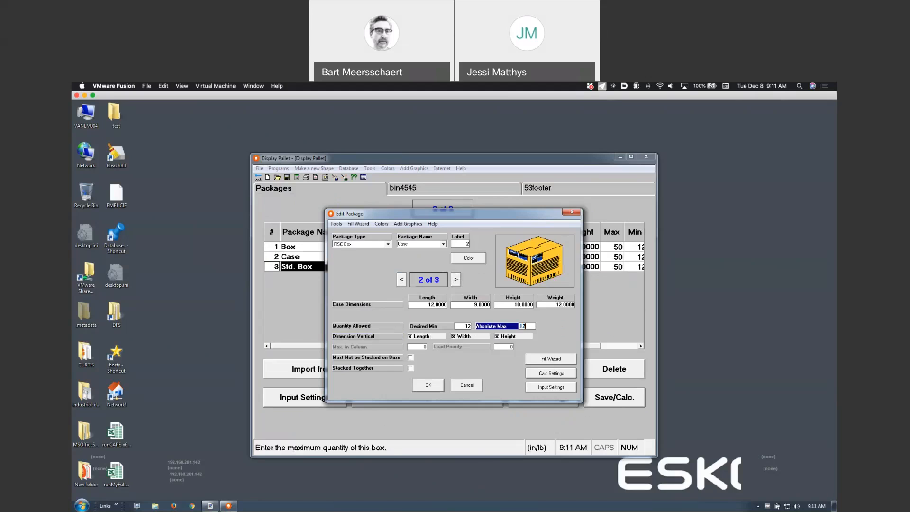
click(455, 283)
click(525, 326)
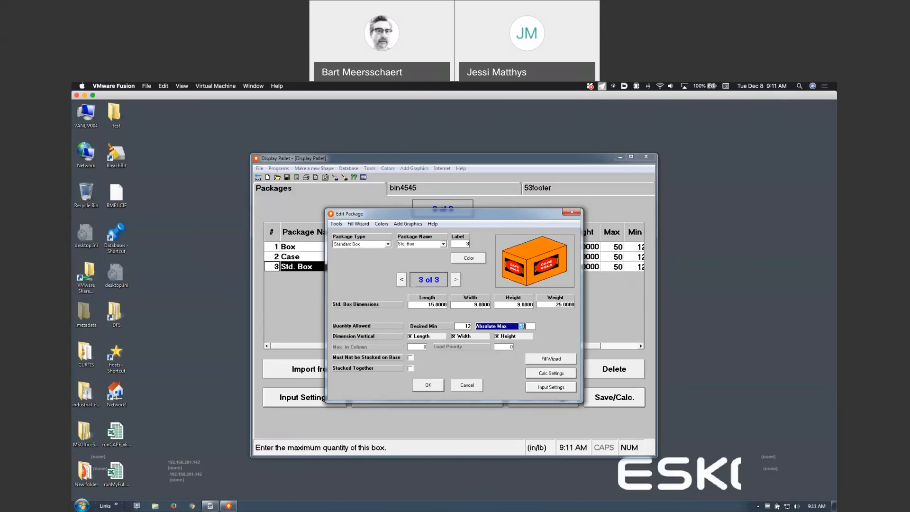
click(436, 385)
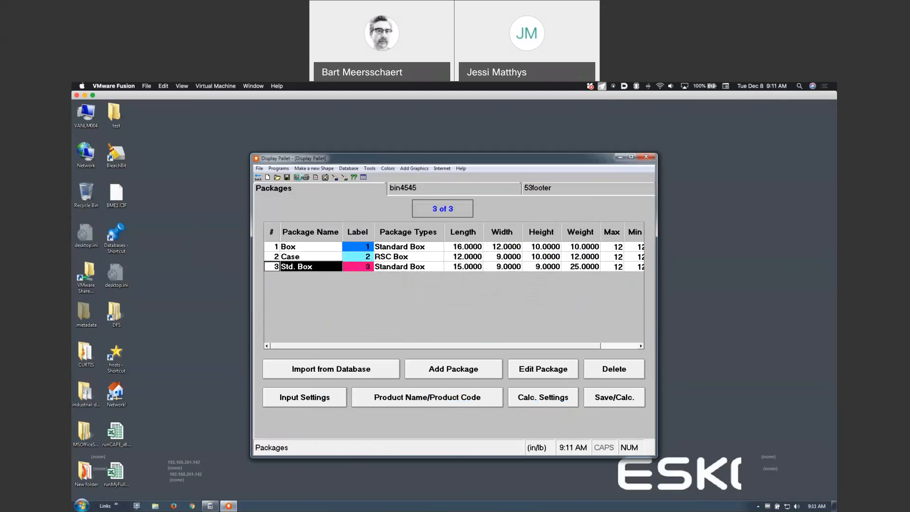
Calculate the load with the limited quantities and review each package's quantity per load in the solution details
click(298, 178)
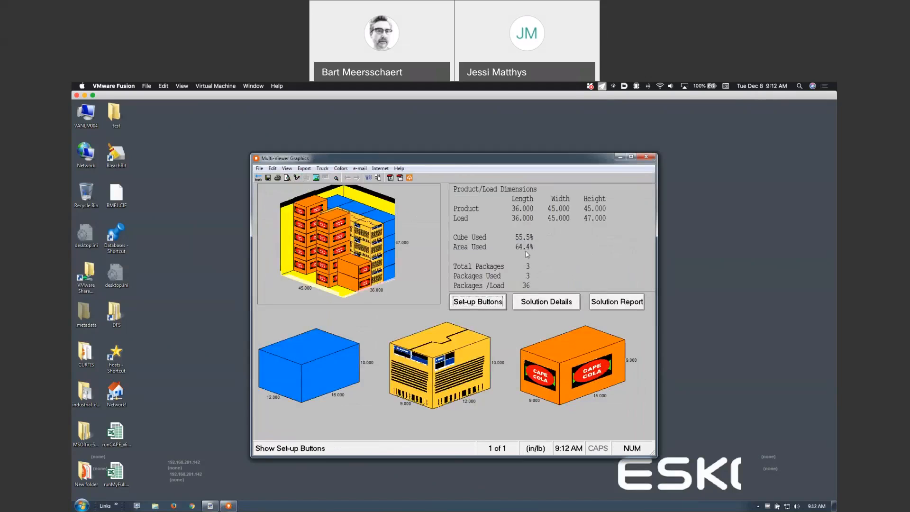
click(525, 302)
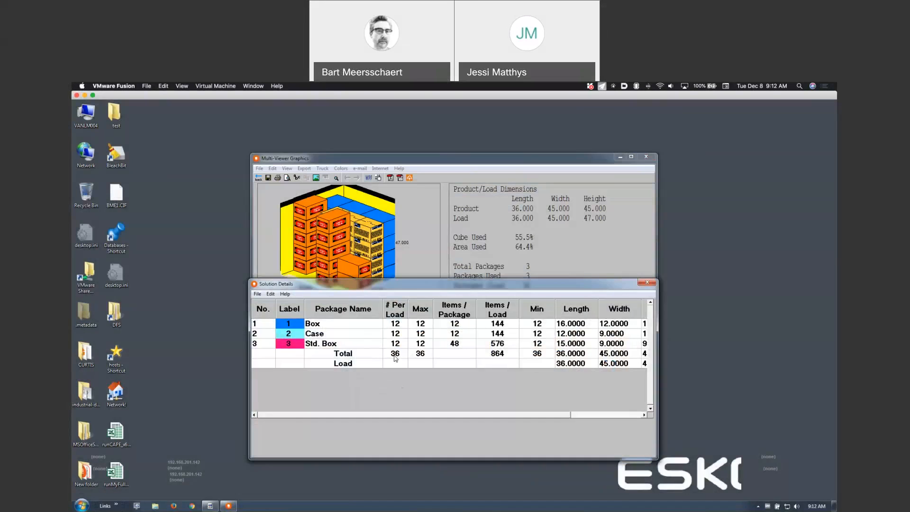
click(646, 283)
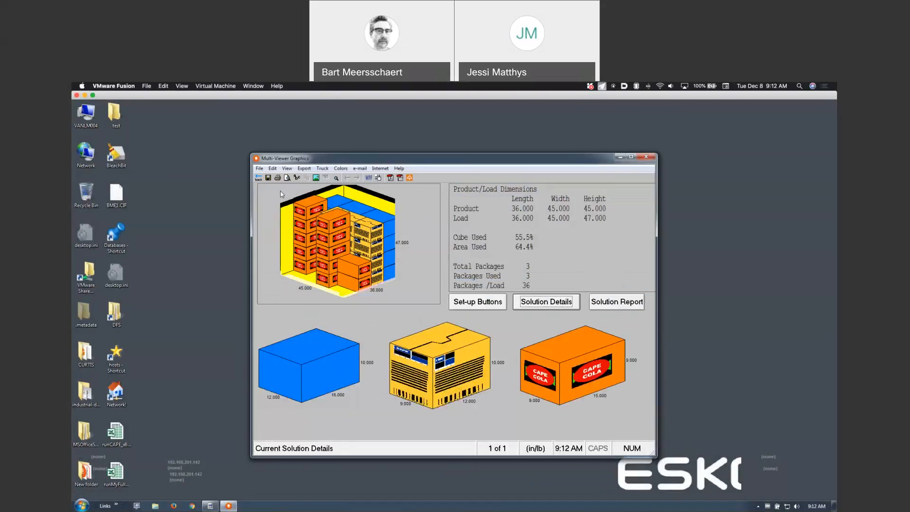
Return to the package setup and set the absolute maximum quantity of Box, Case and Std. Box to 50 each
click(259, 178)
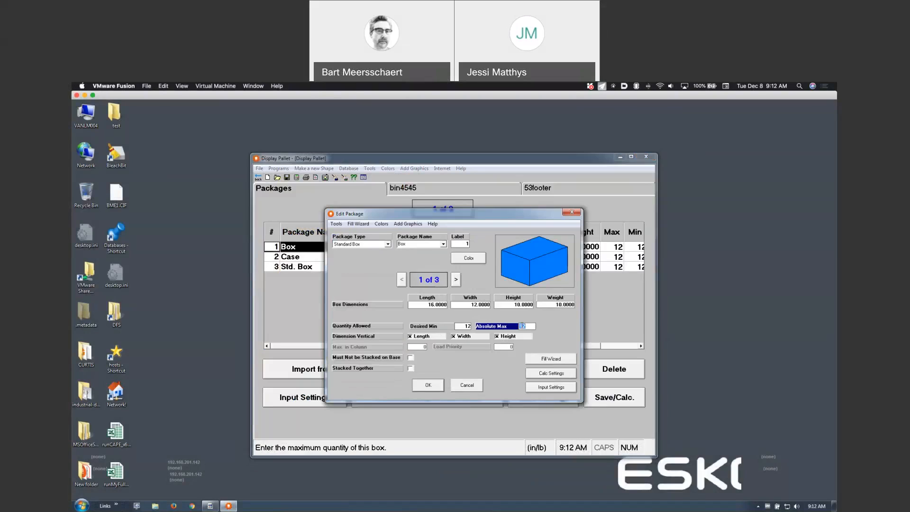
text(50)
click(456, 279)
click(530, 327)
text(5)
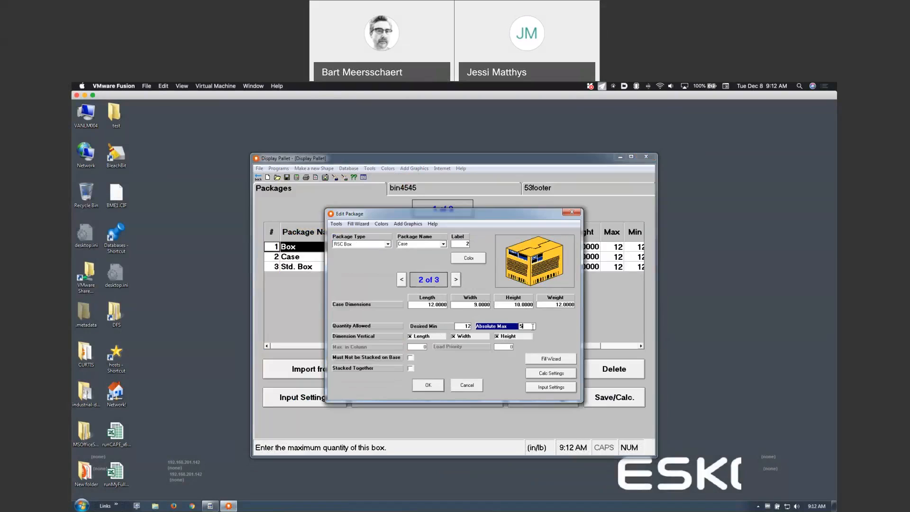
key(Return)
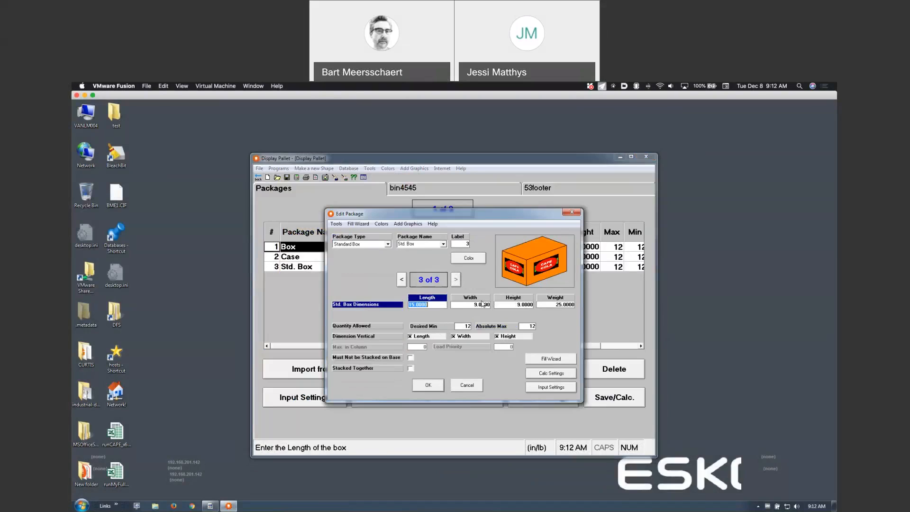
click(532, 327)
text(50)
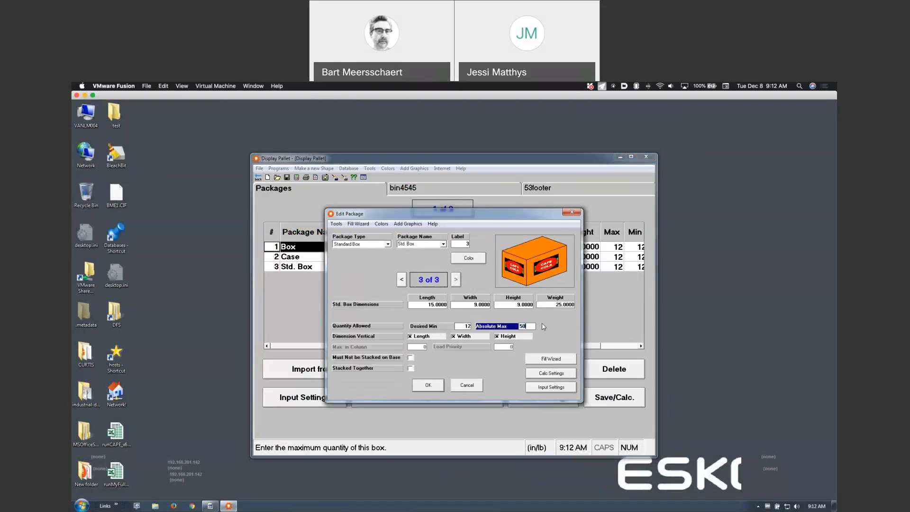
click(429, 385)
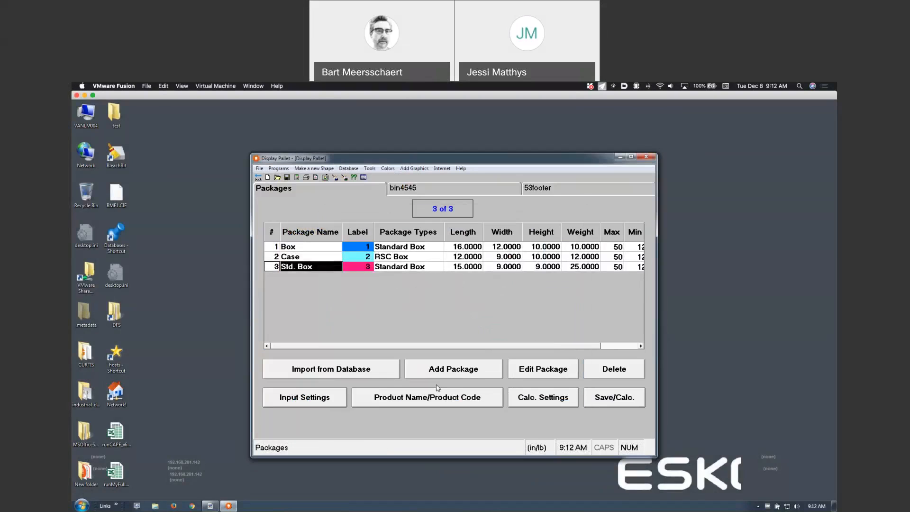
Switch the calculation settings to the Layer Algorithm
click(525, 399)
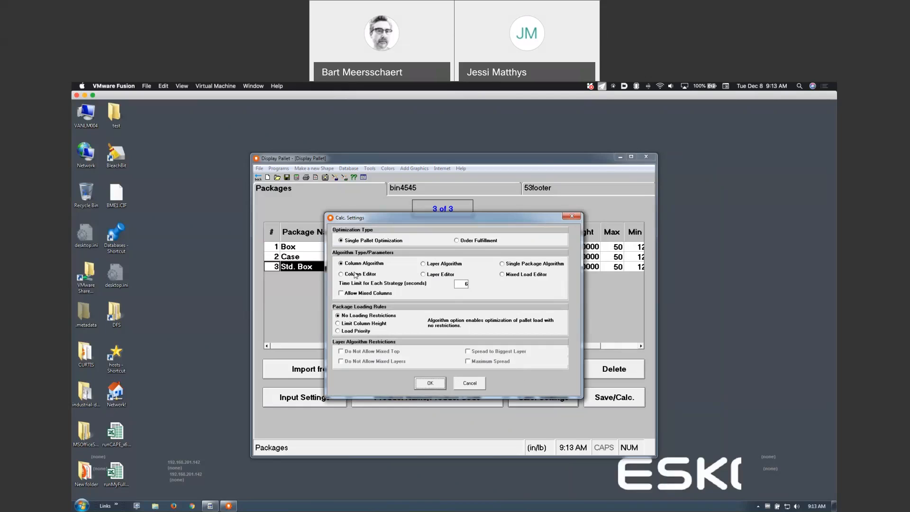
click(434, 265)
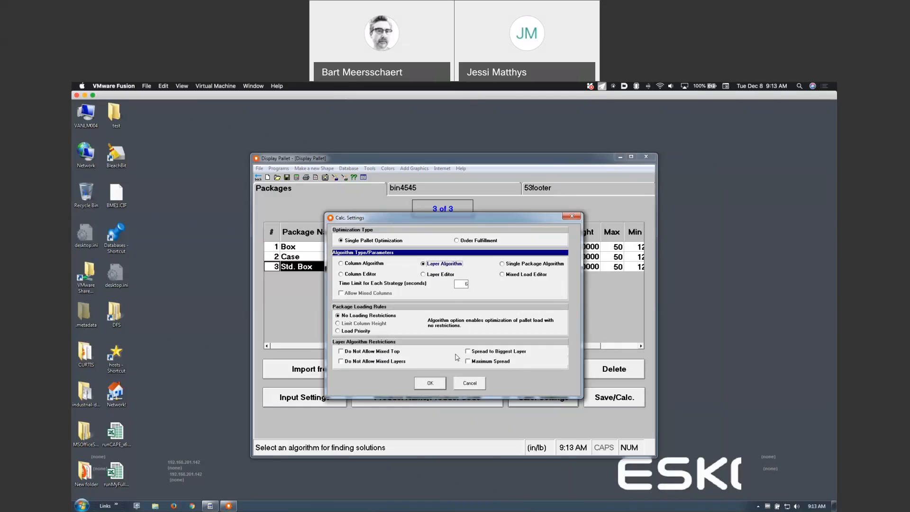
click(429, 383)
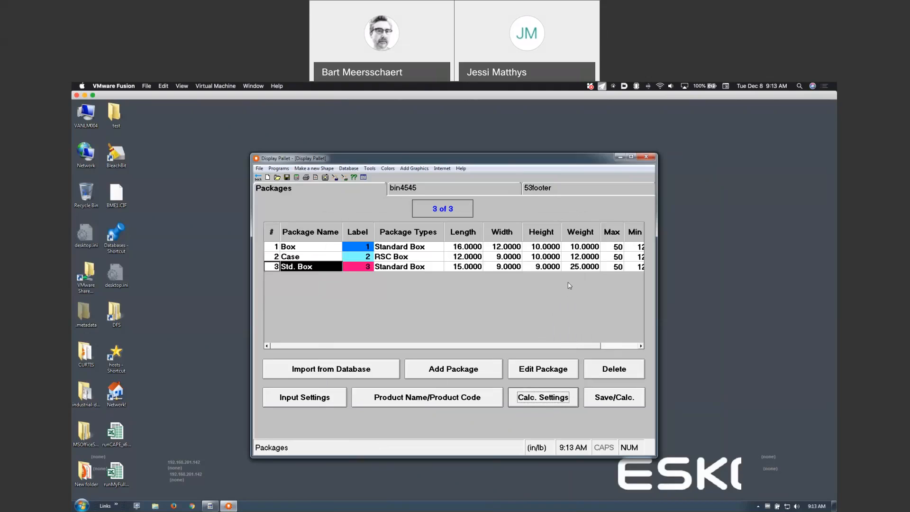
Calculate the load with the layer algorithm and examine its stacking, cube used and area used
click(296, 178)
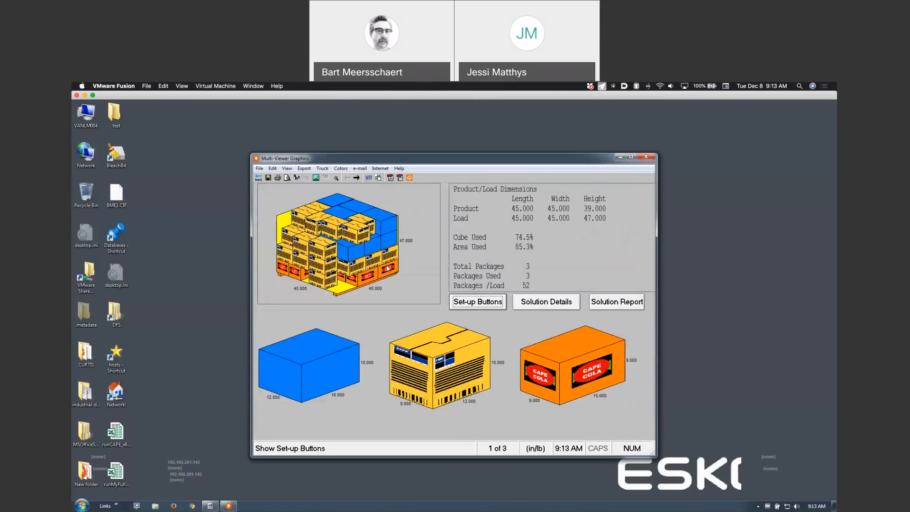
key(F1)
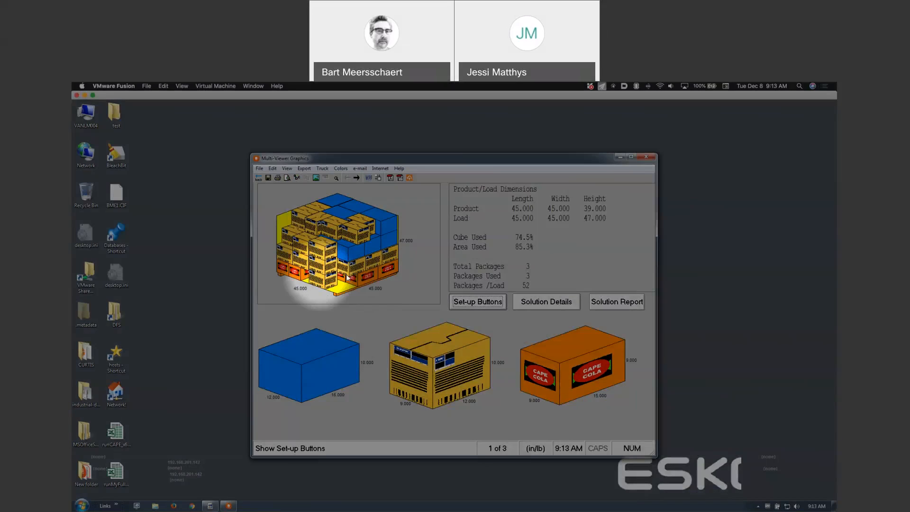
key(F1)
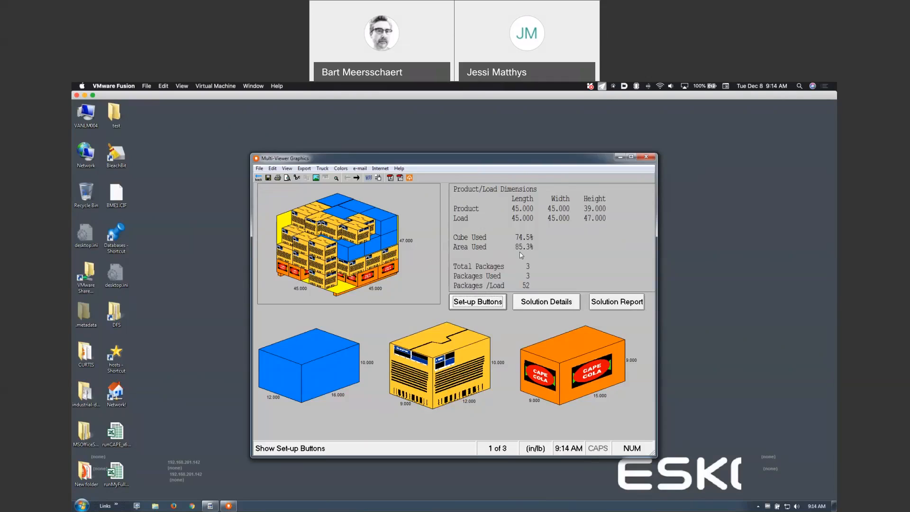
key(F1)
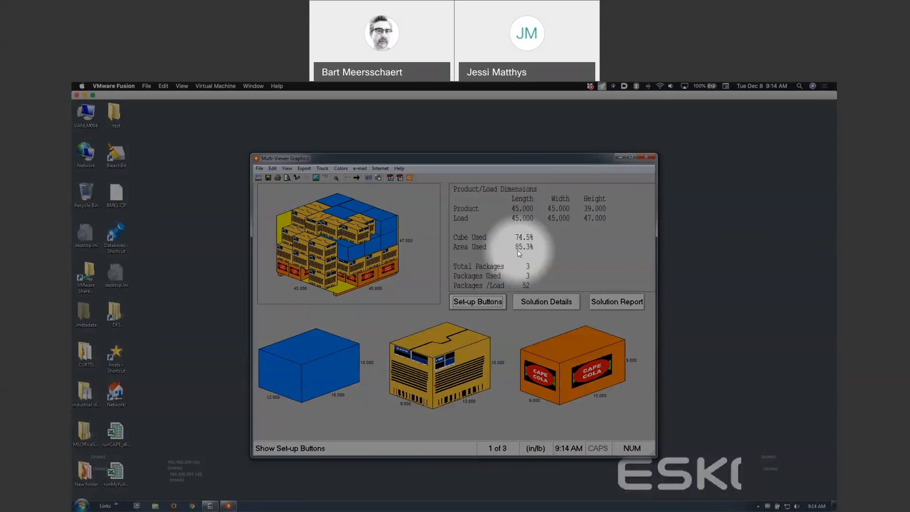
Enable Spread to Biggest Layer and Maximum Spread in the layer algorithm restrictions and recalculate the load
click(258, 178)
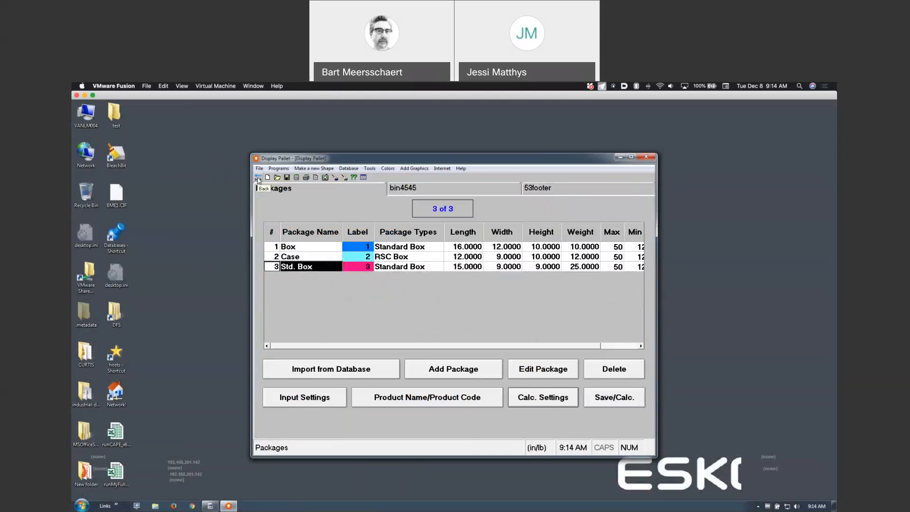
click(530, 403)
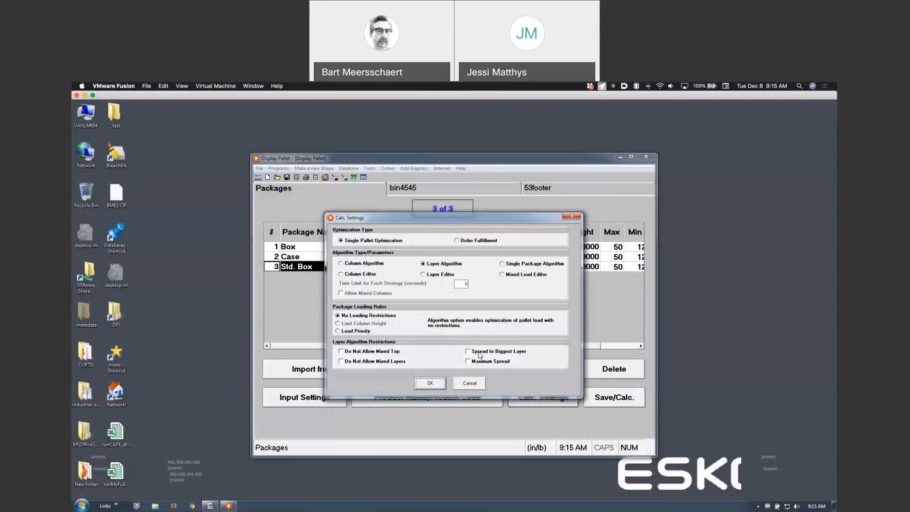
click(480, 353)
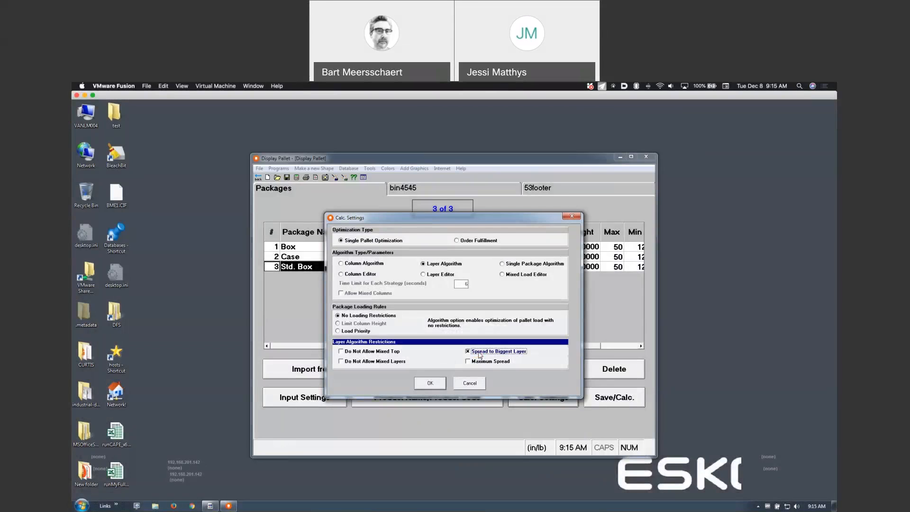
click(480, 362)
click(430, 383)
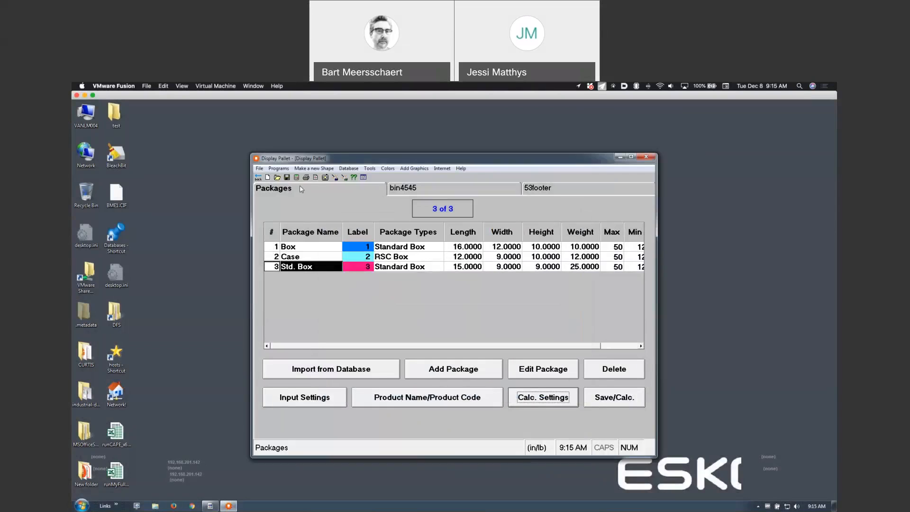
click(298, 177)
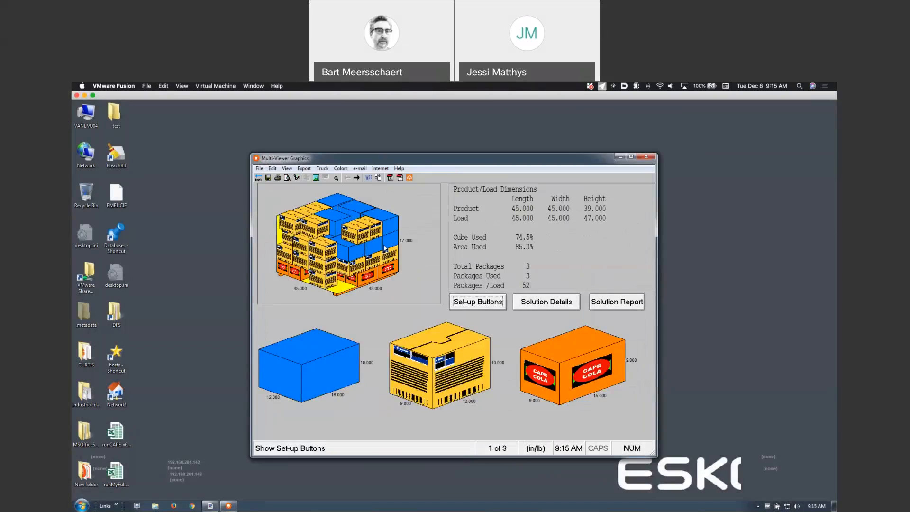
Return to the package setup and set the desired minimum quantity of Box, Case and Std. Box to 24 each
click(258, 177)
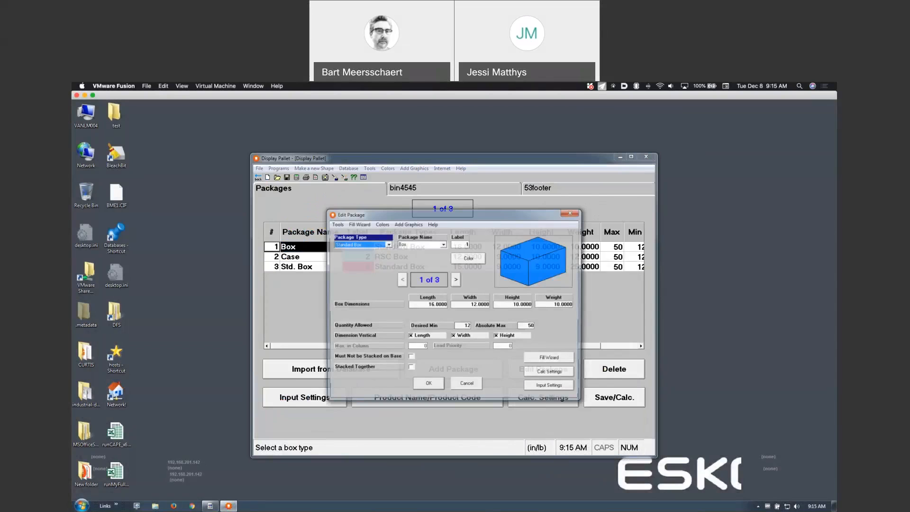
click(457, 326)
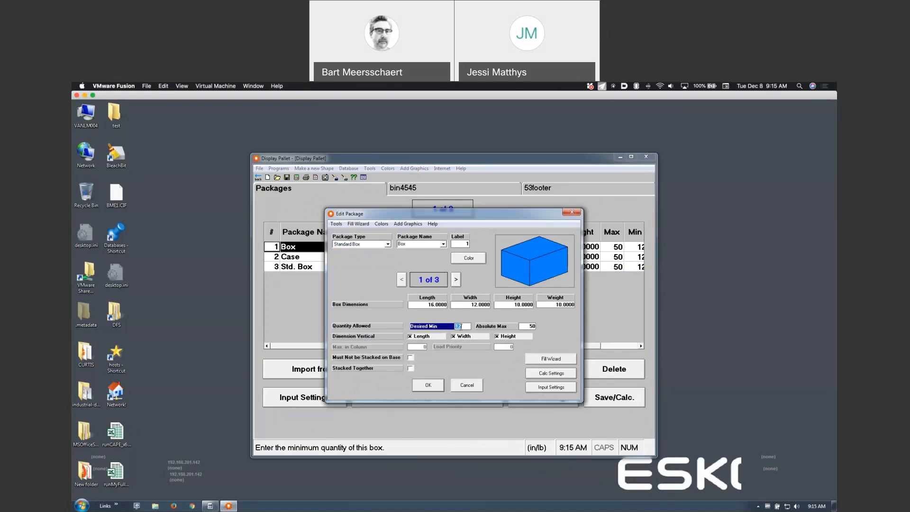
text(24)
key(Tab)
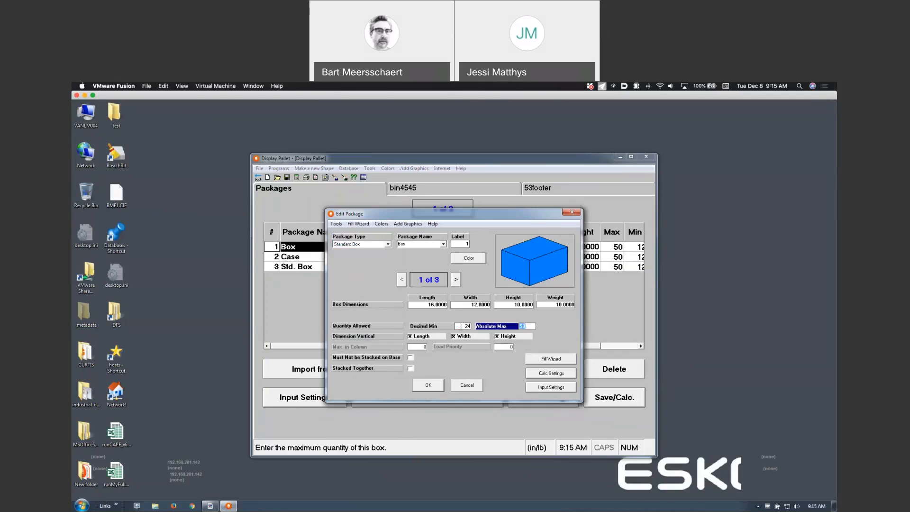
click(456, 279)
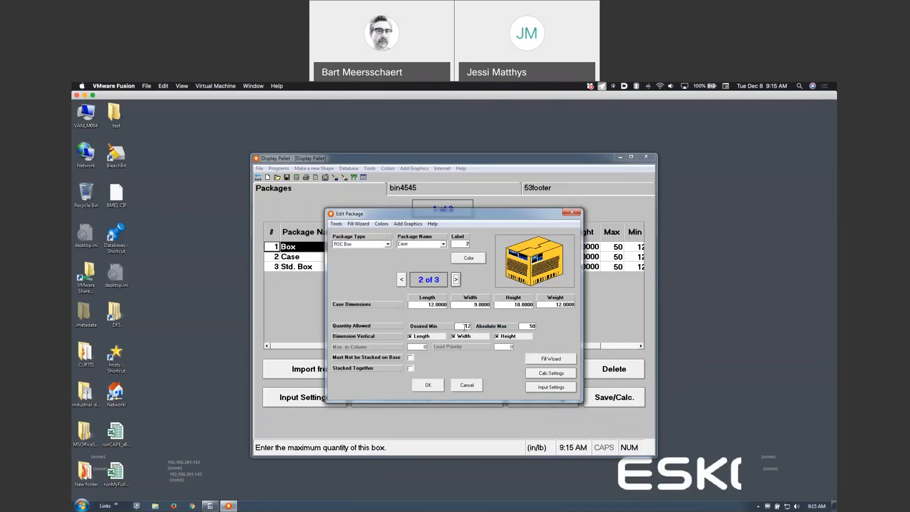
click(464, 326)
click(456, 280)
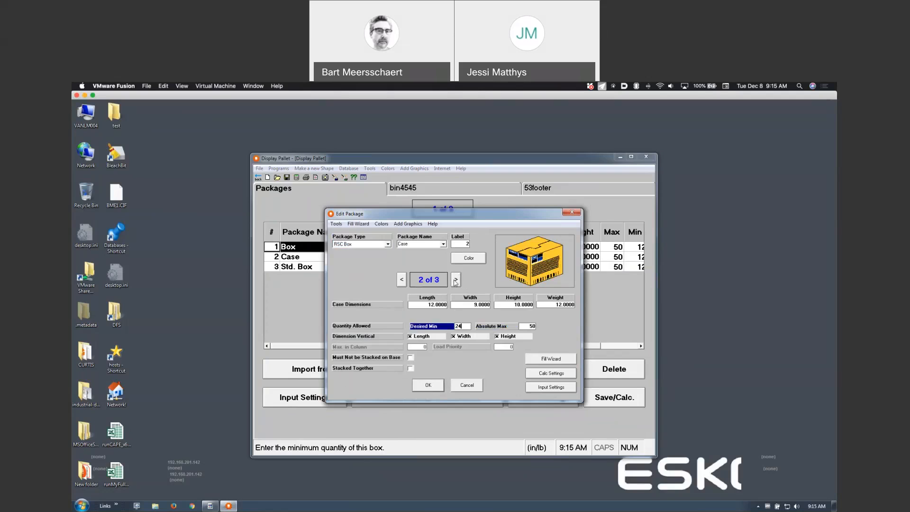
click(465, 326)
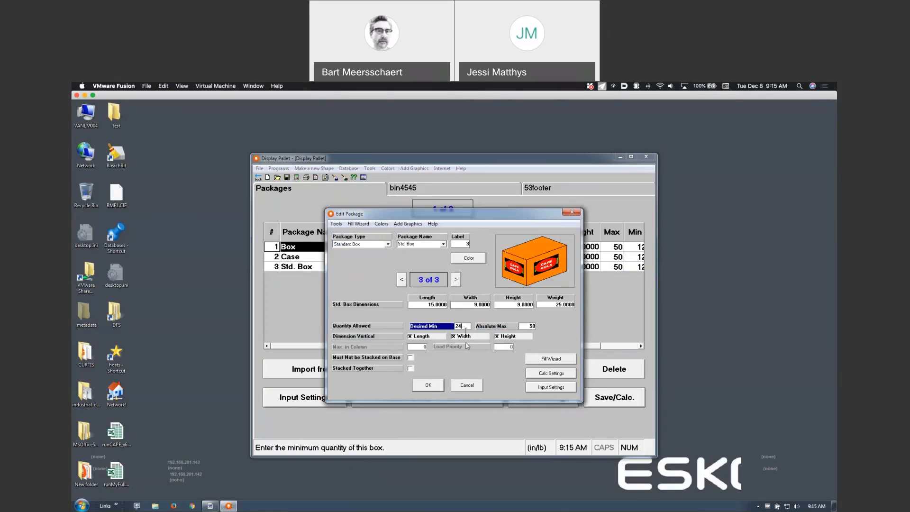
click(428, 385)
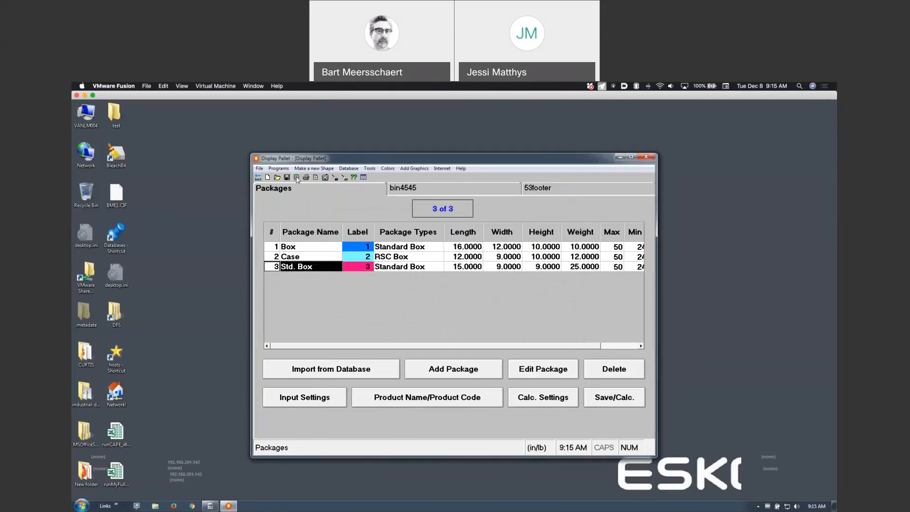
Calculate the load with the new minimum quantities, examine it, and check the Box package's settings without changing them
click(296, 177)
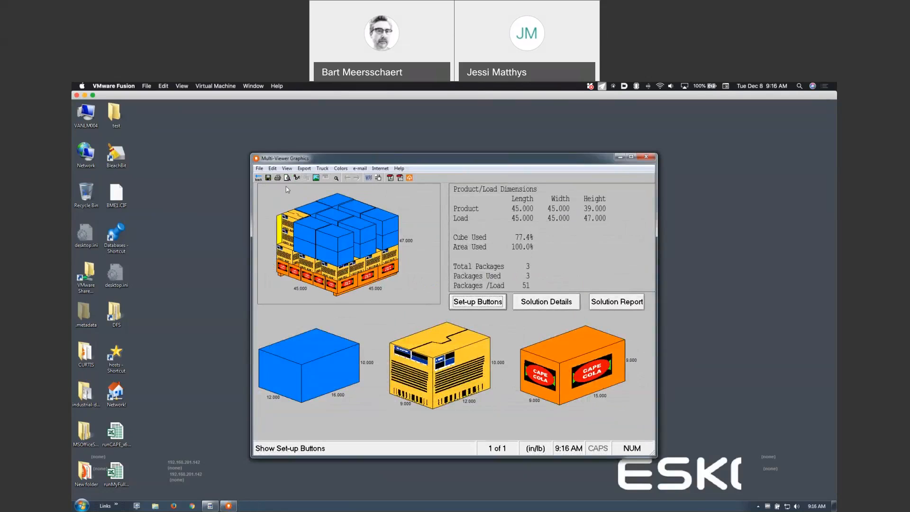
click(258, 179)
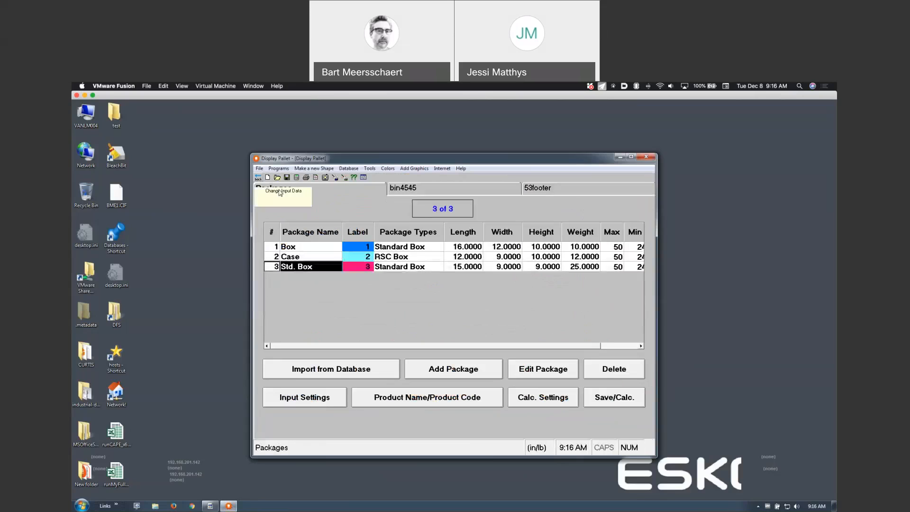
double_click(303, 247)
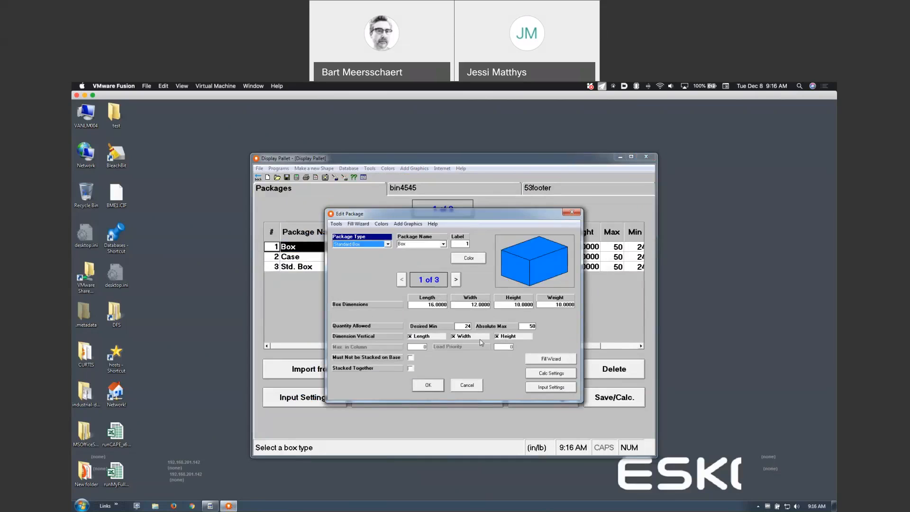
click(465, 386)
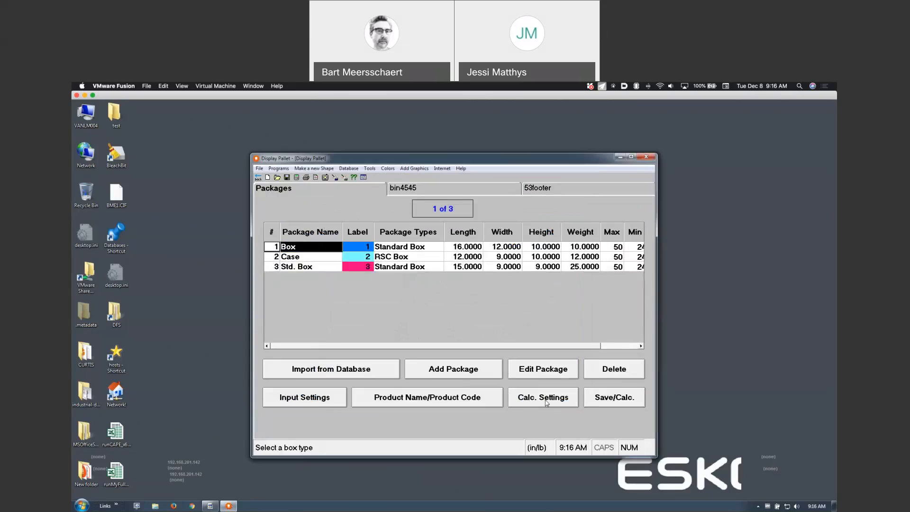
Review the optimization, algorithm and layer restriction settings for the calculation without changing them
click(546, 401)
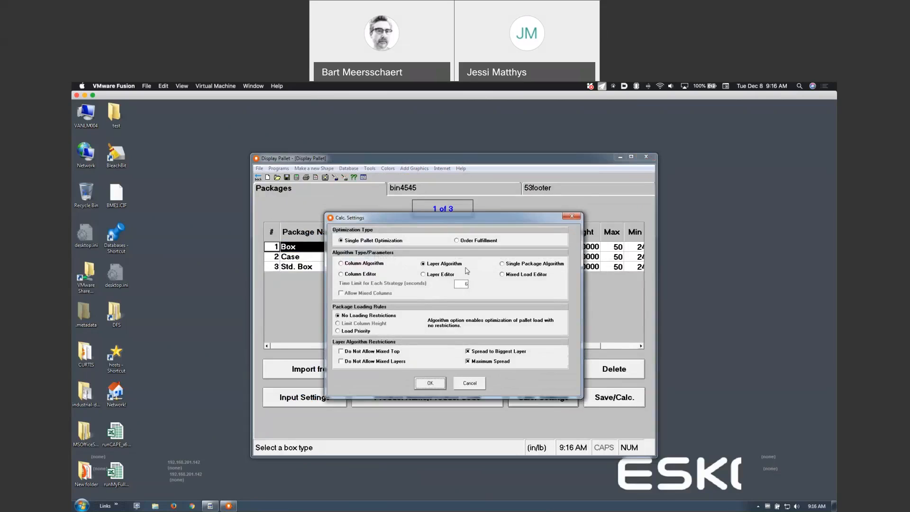
click(468, 383)
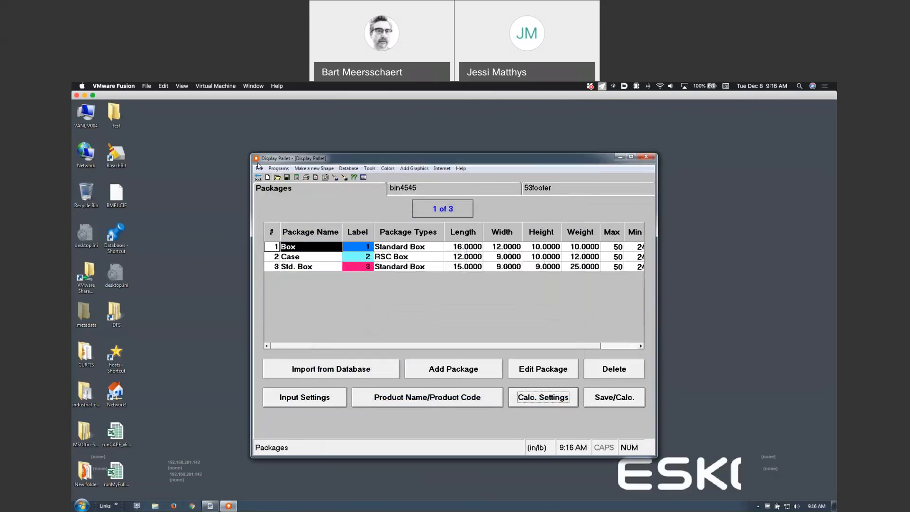
Return to the front menu and open a Cape import file from the test folder on the desktop
click(275, 171)
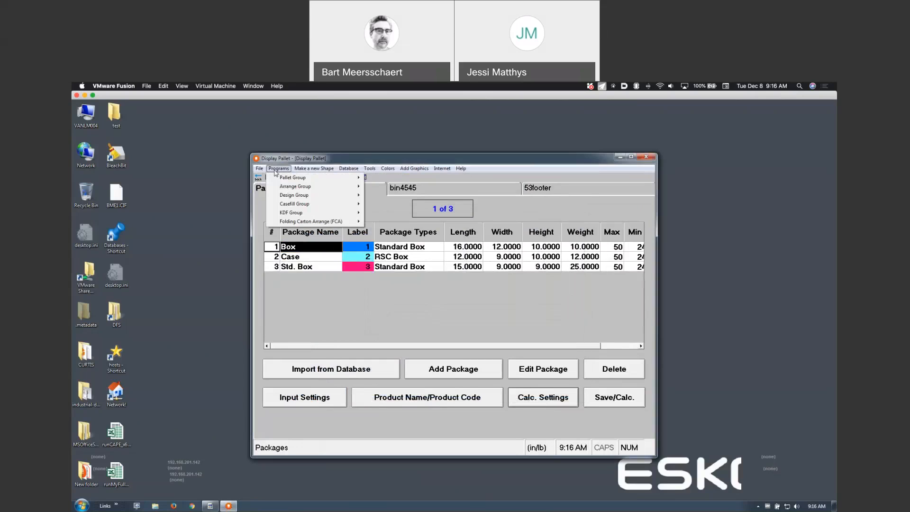
mouse_move(296, 171)
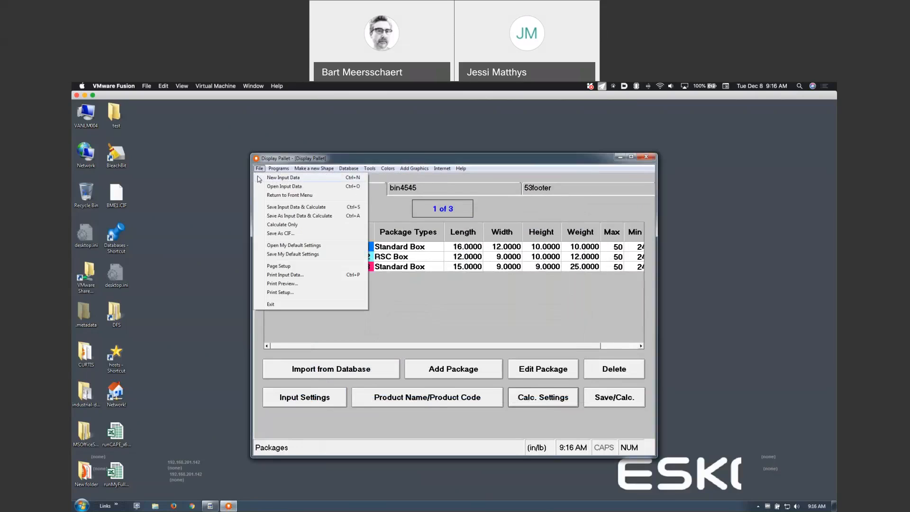
click(239, 181)
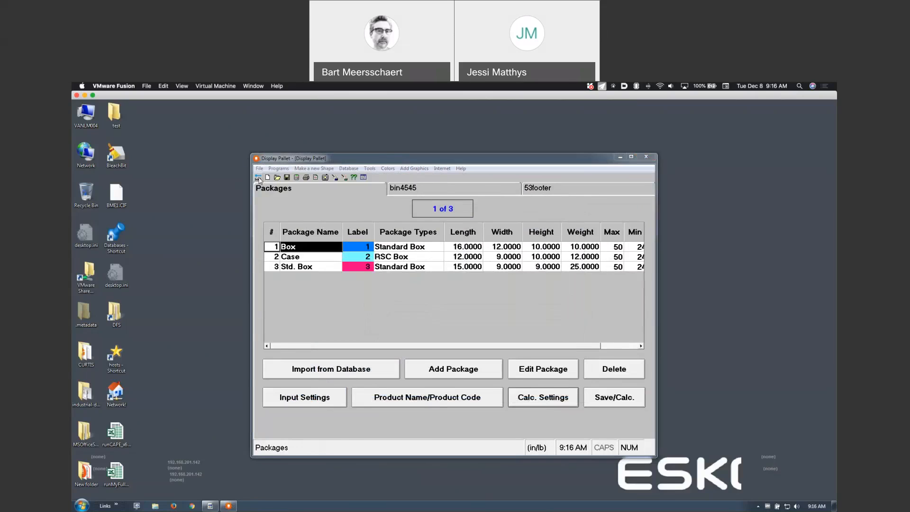
click(259, 177)
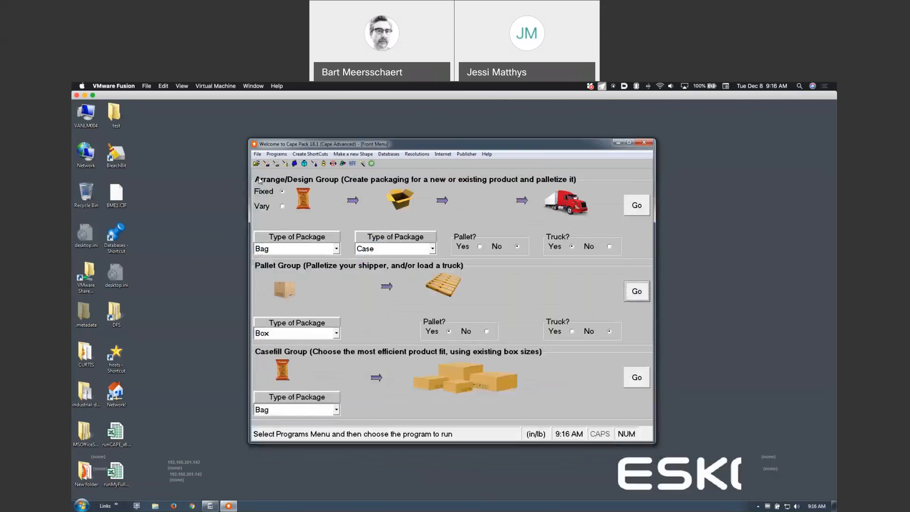
click(261, 155)
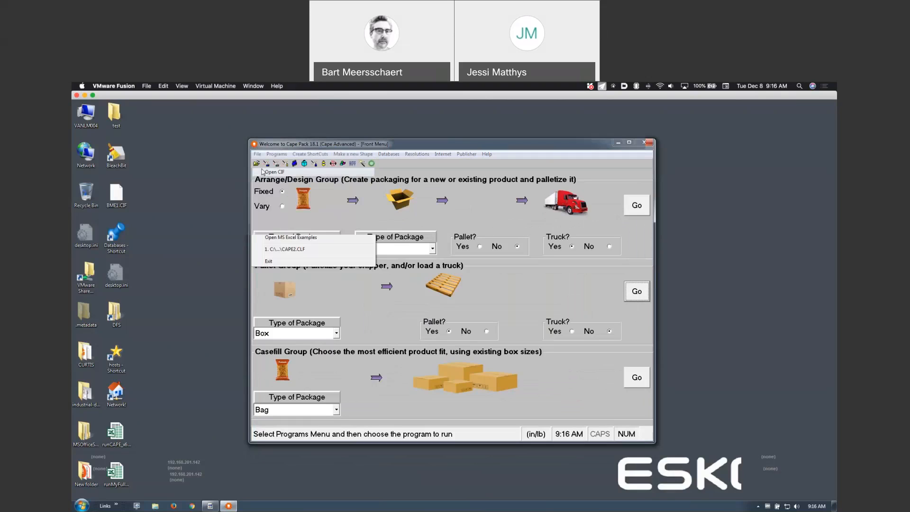
click(273, 172)
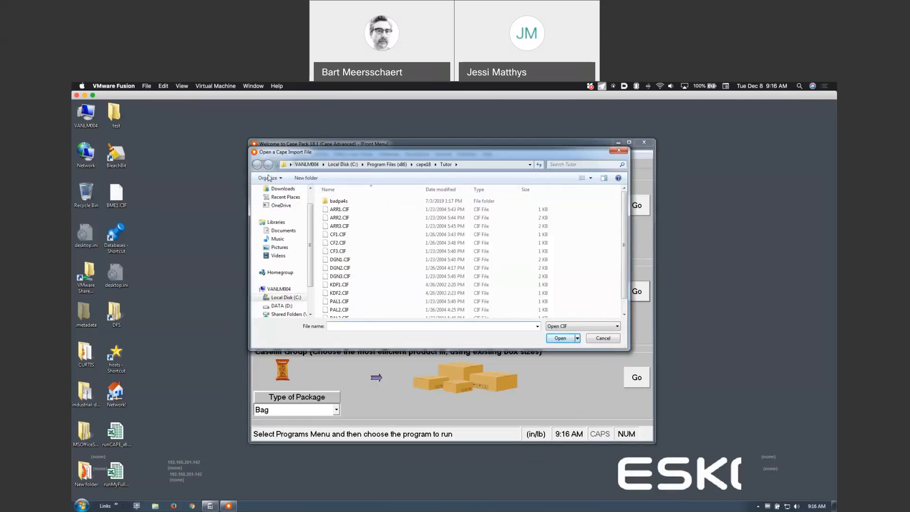
scroll(298, 198, up, 1)
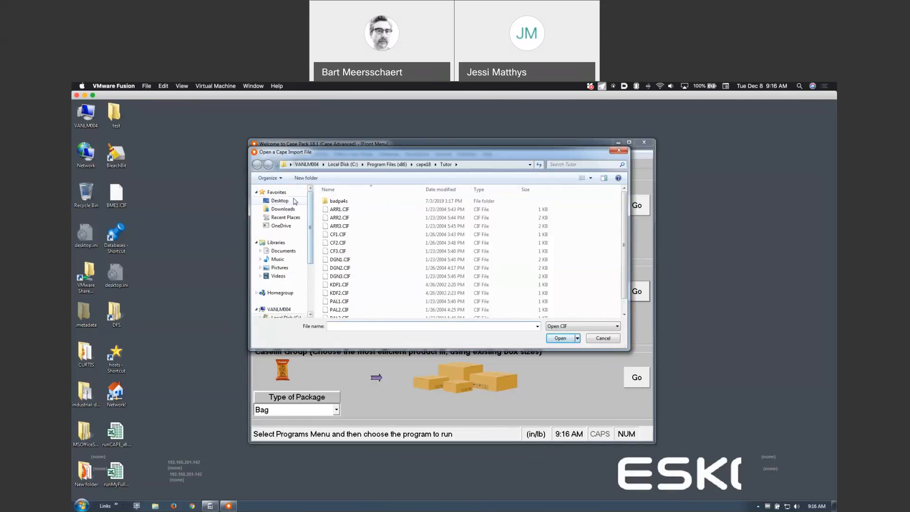
click(280, 200)
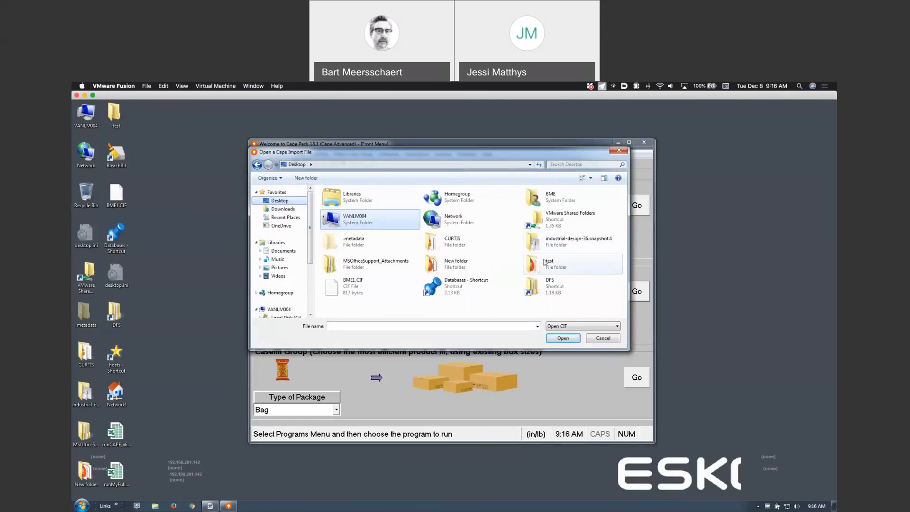
double_click(540, 263)
double_click(346, 209)
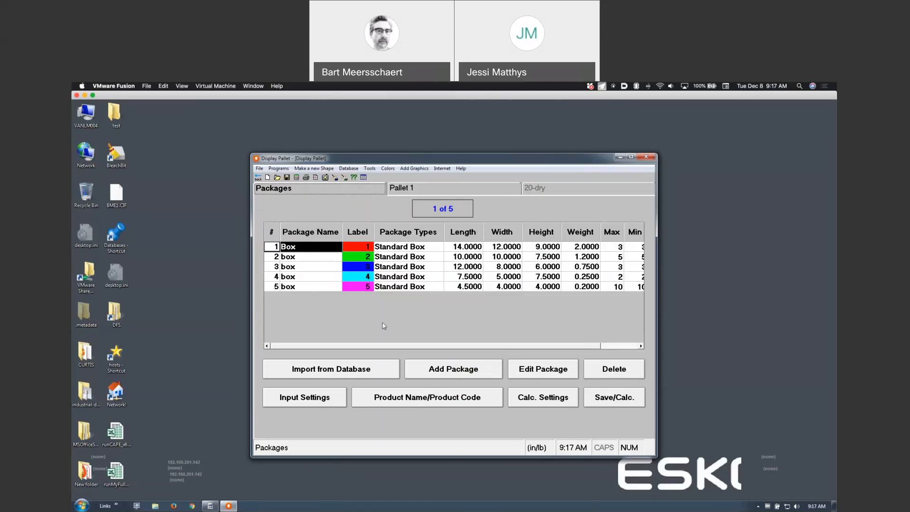
Open the runMyFull spreadsheet stored on the desktop
click(333, 374)
double_click(119, 475)
Set the pallet base style to bmebox24.pa4 BMEBOX24 for the imported five-package load
click(317, 168)
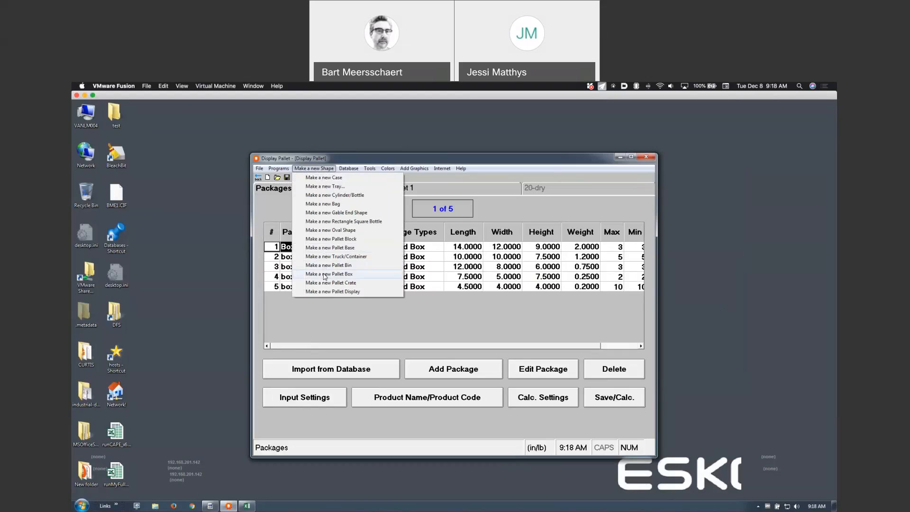
click(429, 193)
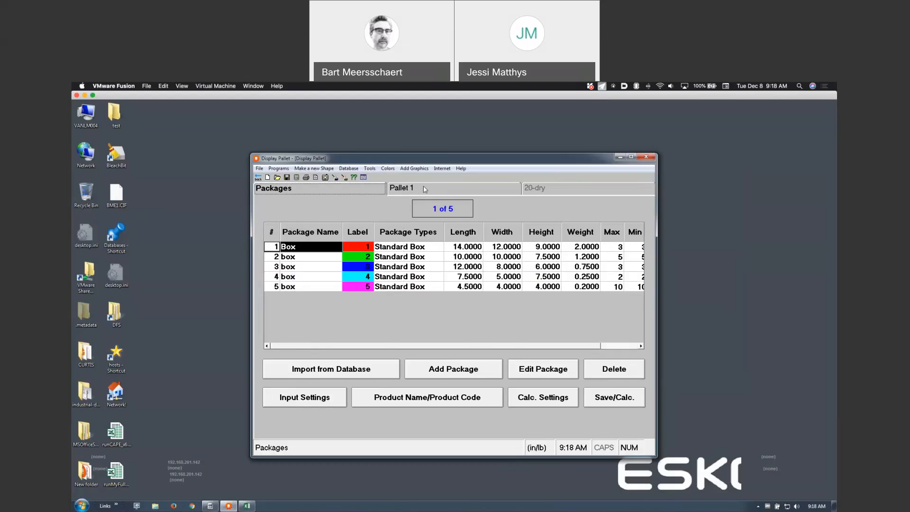
click(425, 189)
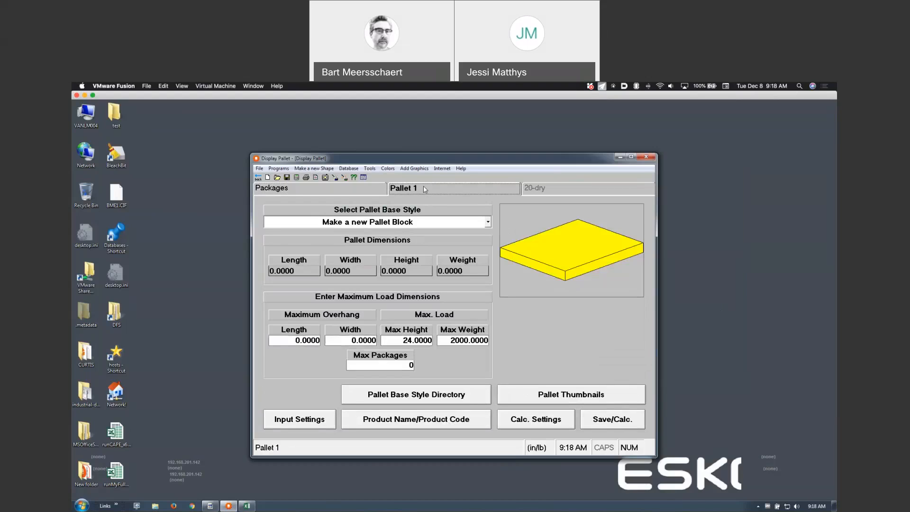
click(487, 223)
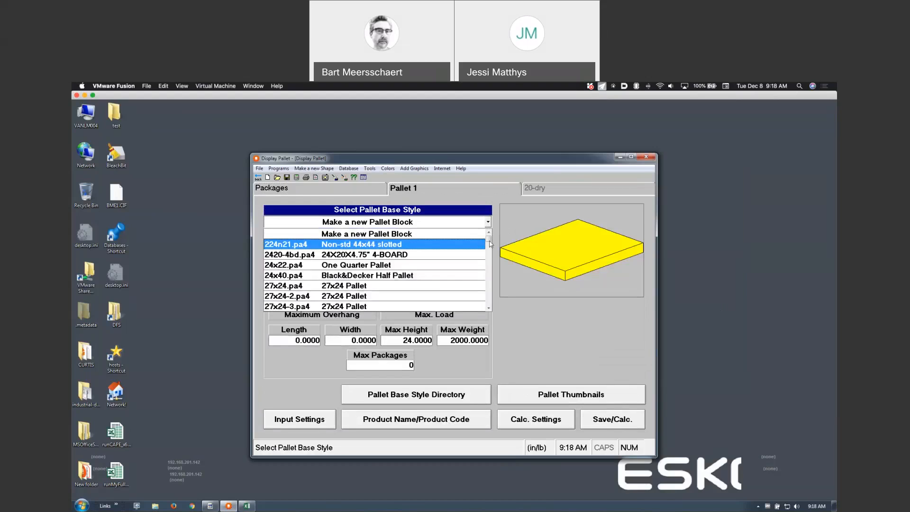
drag(489, 244, 489, 308)
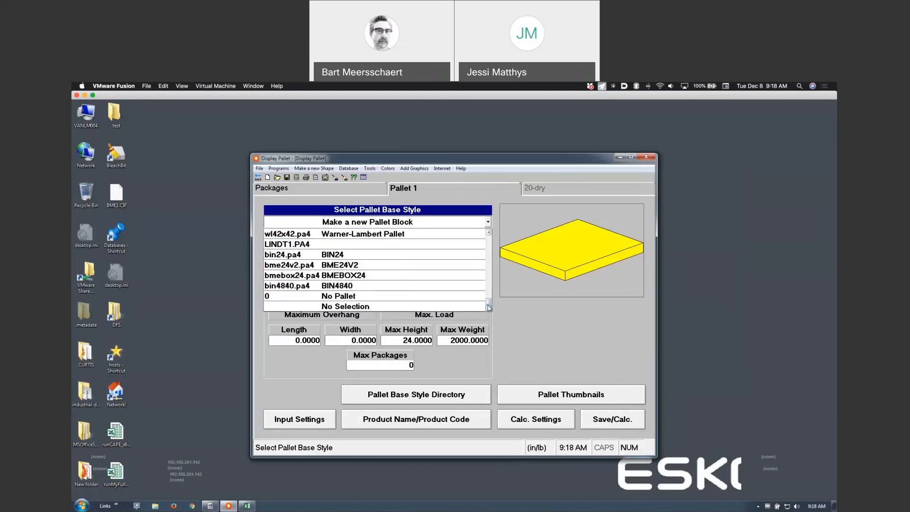
click(476, 276)
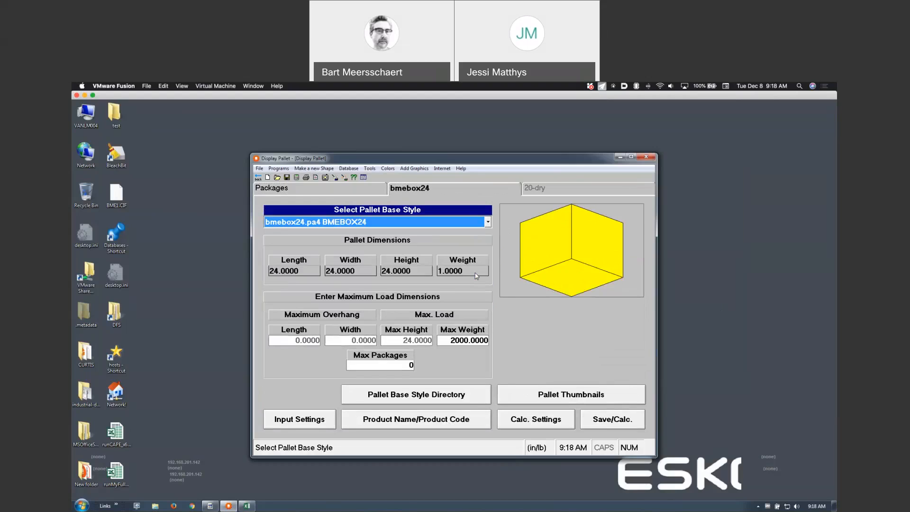
Look through the length, width, height and weight fields for a new pallet box and cancel without creating it
click(305, 169)
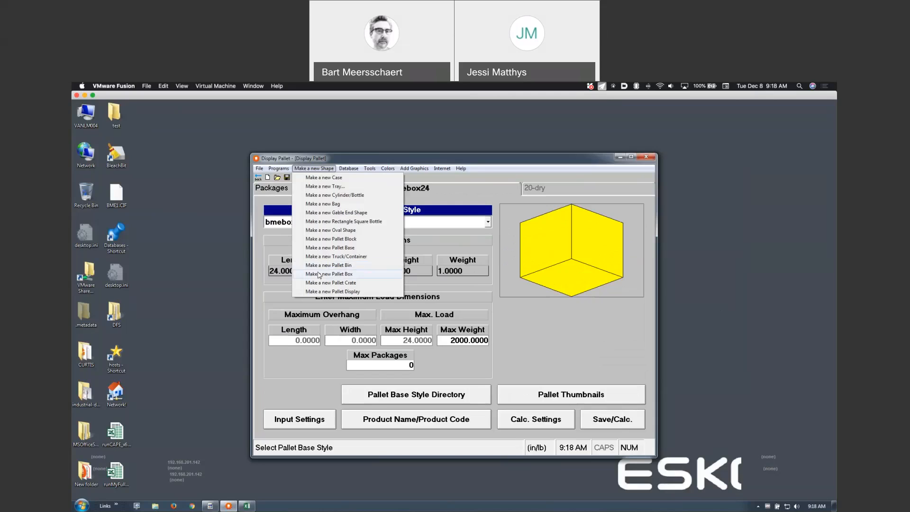
click(319, 274)
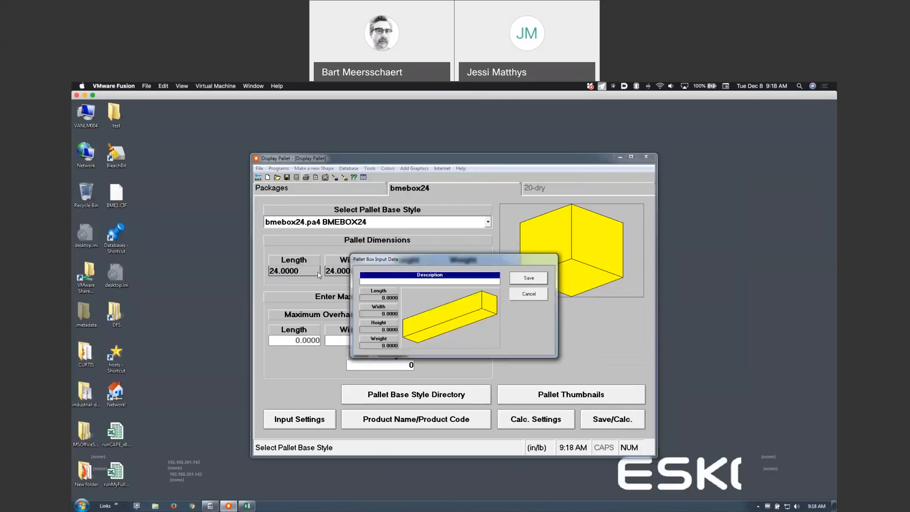
click(394, 297)
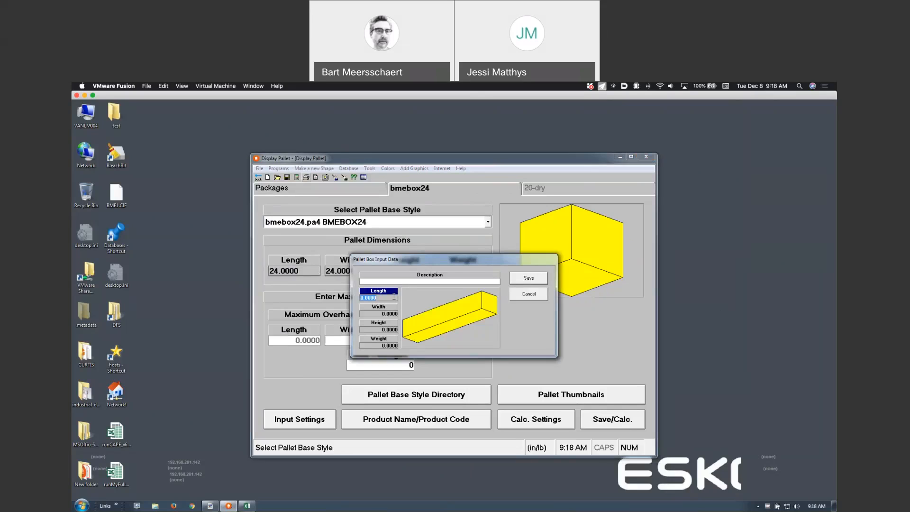
key(Tab)
key(Tab)
key(Tab)
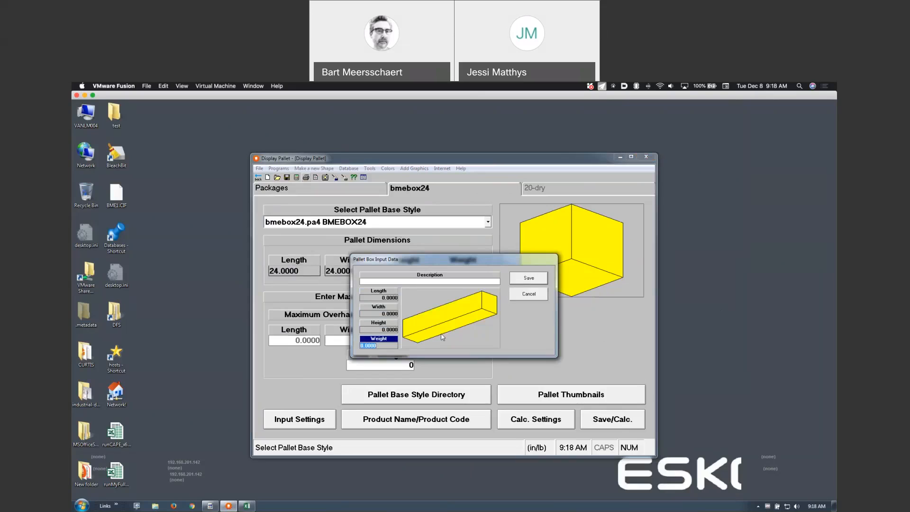
click(529, 298)
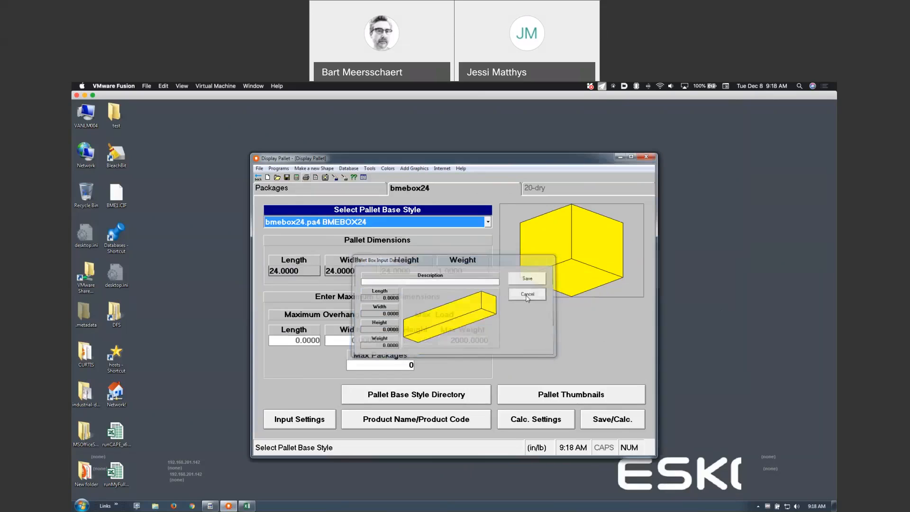
Start a new pallet crate with the description CRATE49 and the 48x54.pa4 48x54 2-Way Entry pallet base
click(321, 171)
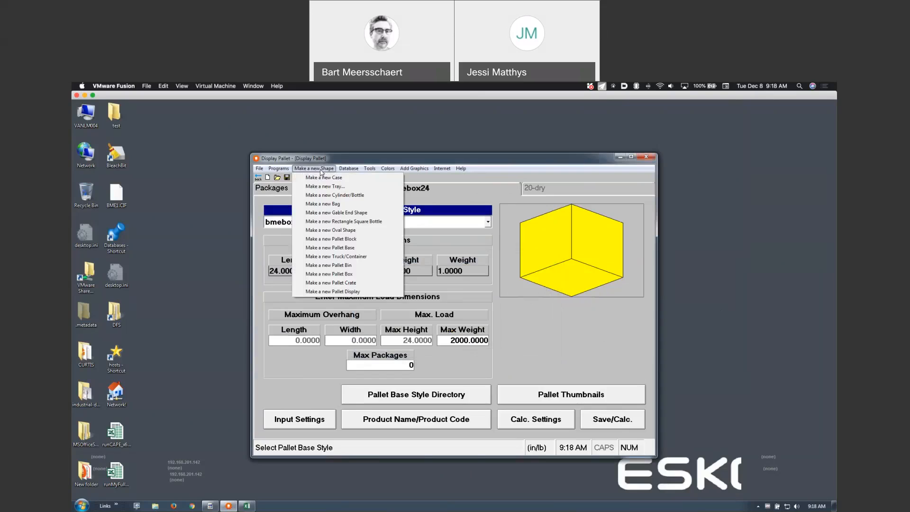
click(339, 283)
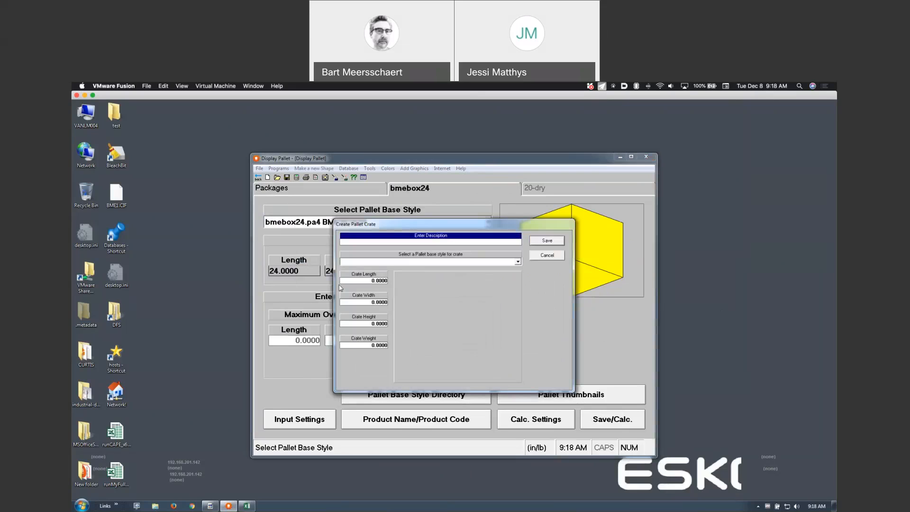
text(CRATE)
click(518, 262)
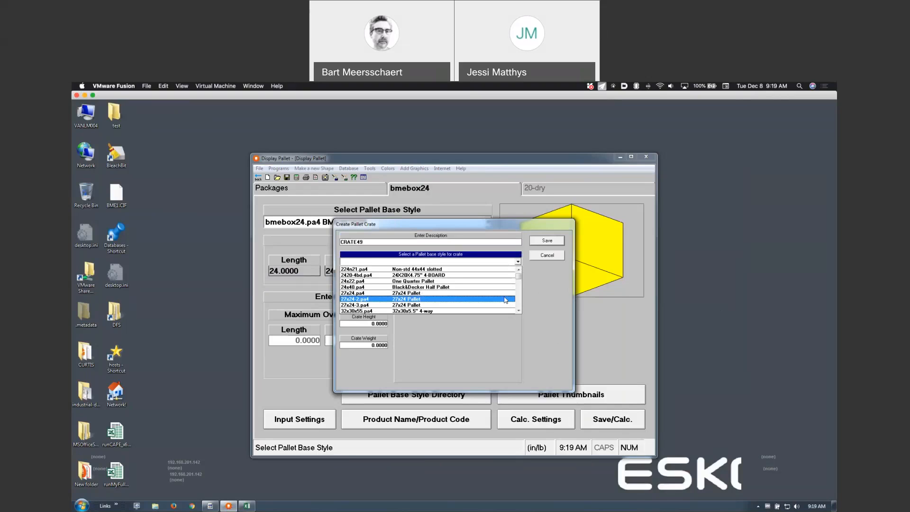
scroll(505, 299, down, 2)
drag(518, 278, 518, 286)
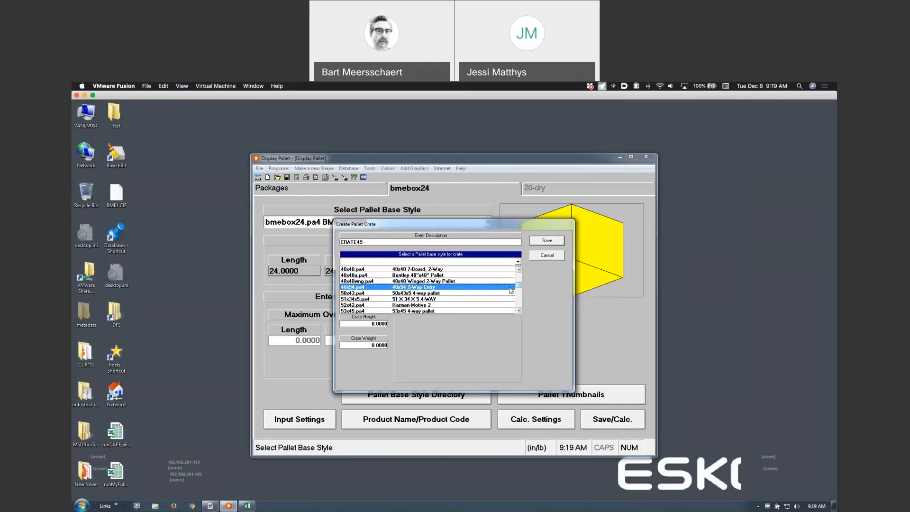
click(510, 287)
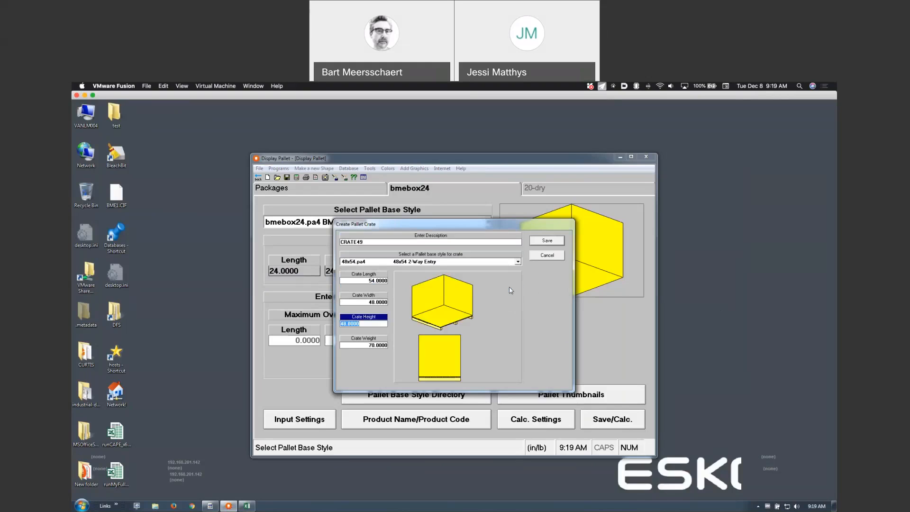
Review the crate's length, width, height and weight fields and cancel the crate without saving it
click(376, 281)
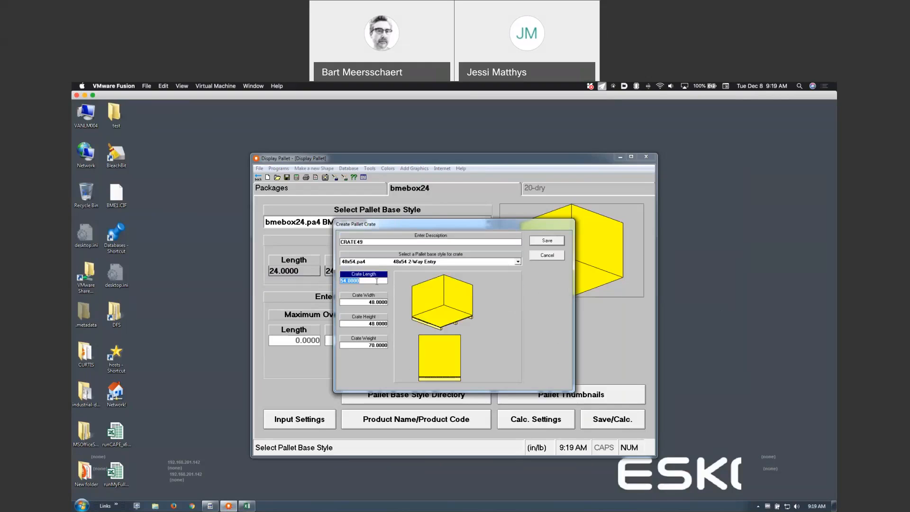
click(433, 381)
key(Tab)
key(Tab)
key(Tab)
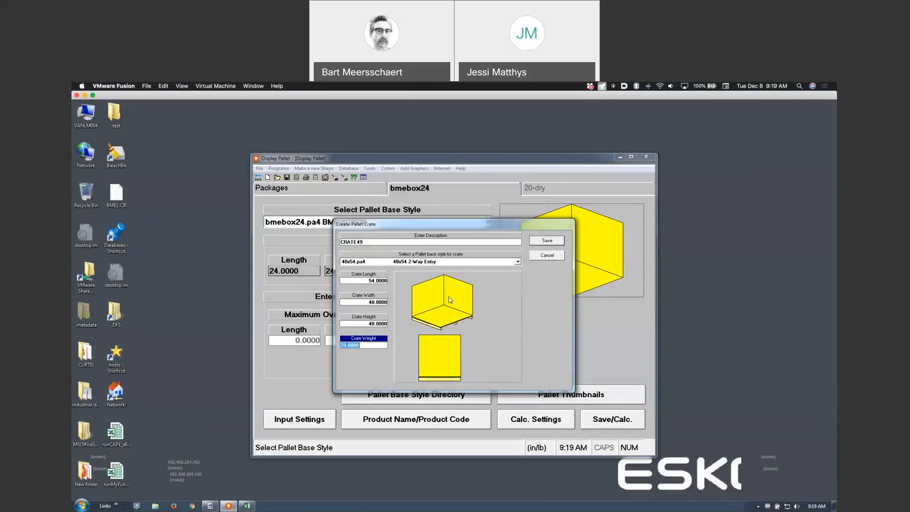
click(538, 257)
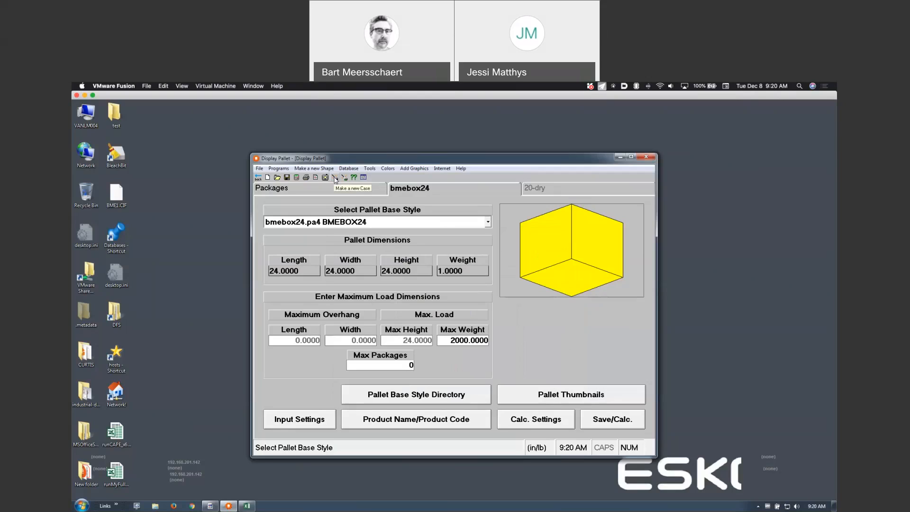
Return to the package list and examine the maximum and minimum quantities of the five packages
click(318, 191)
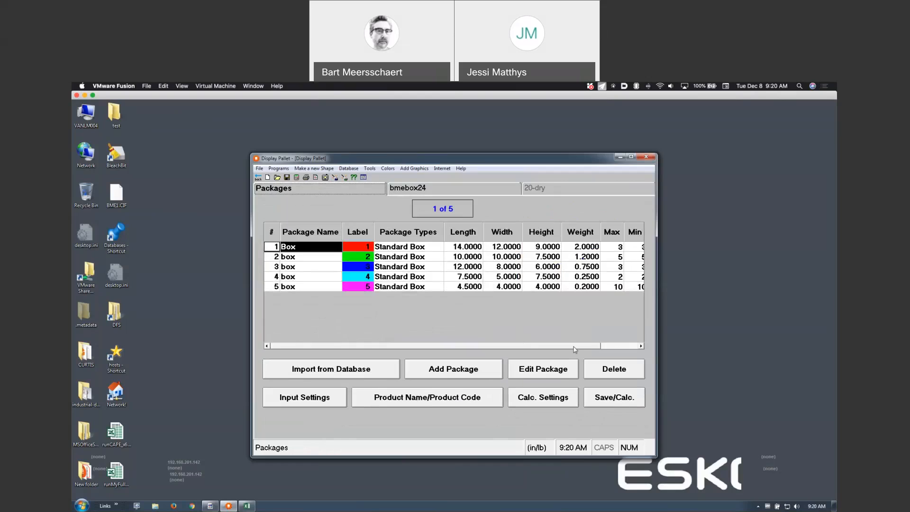
drag(574, 350, 607, 347)
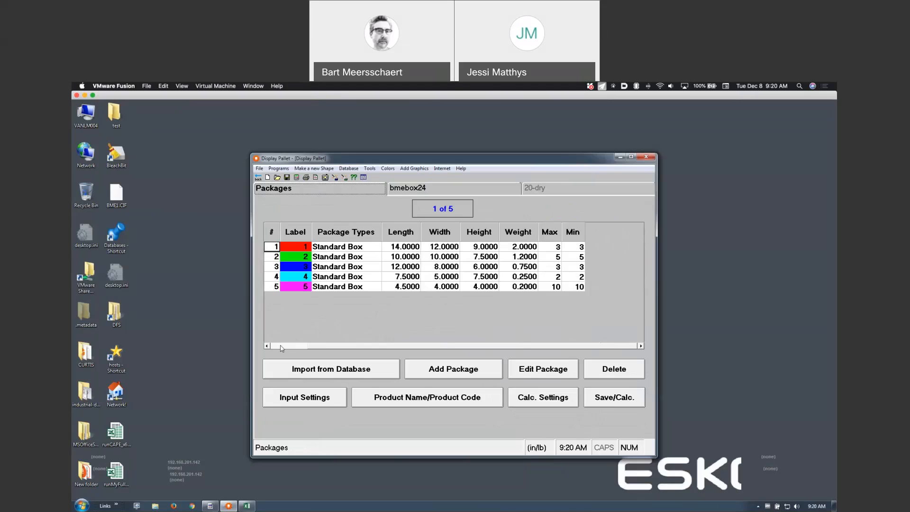
click(281, 346)
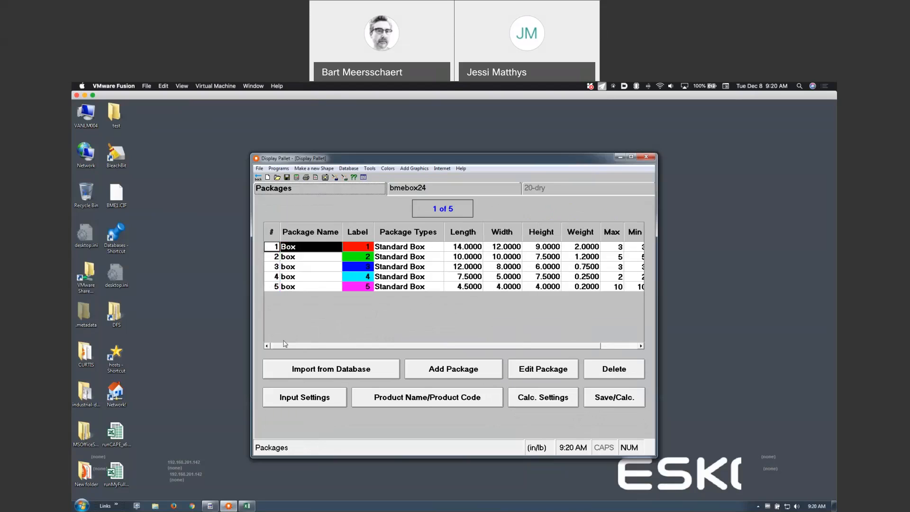
Open the first package's details and look at its color choices, closing the color palette without a selection
double_click(316, 251)
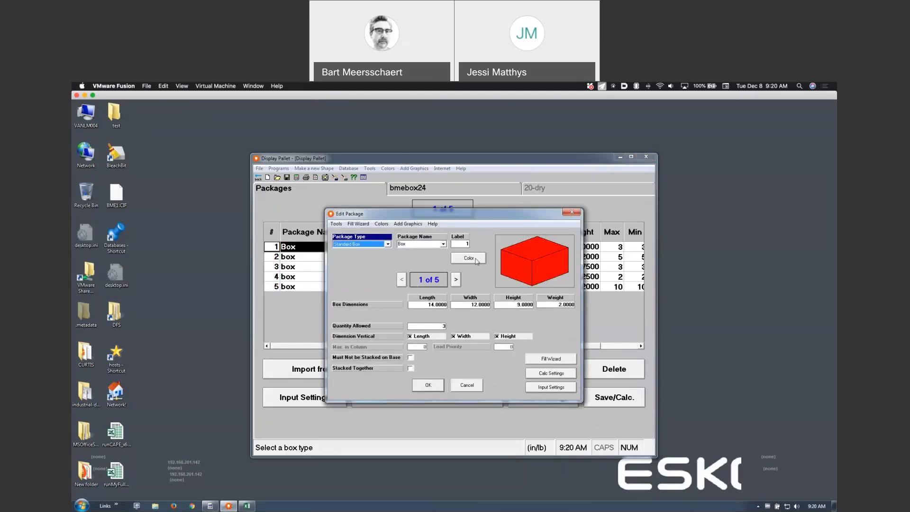
click(468, 258)
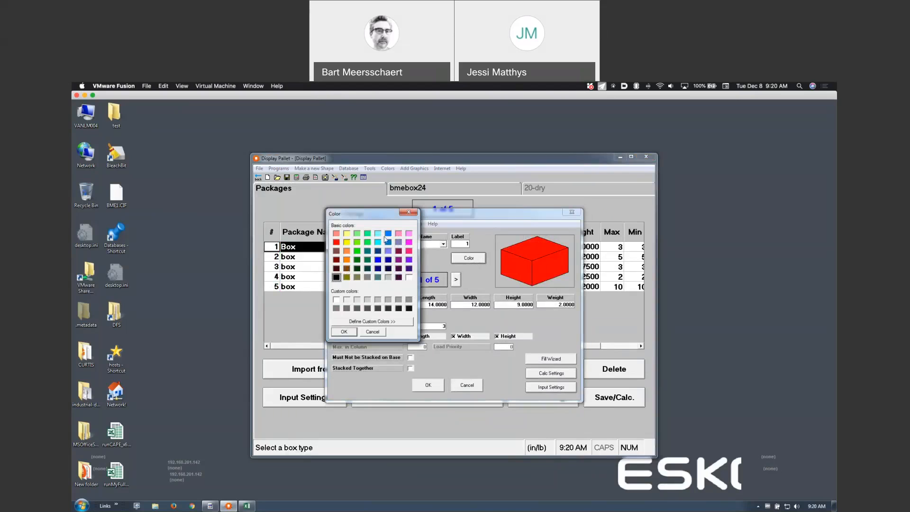
click(408, 212)
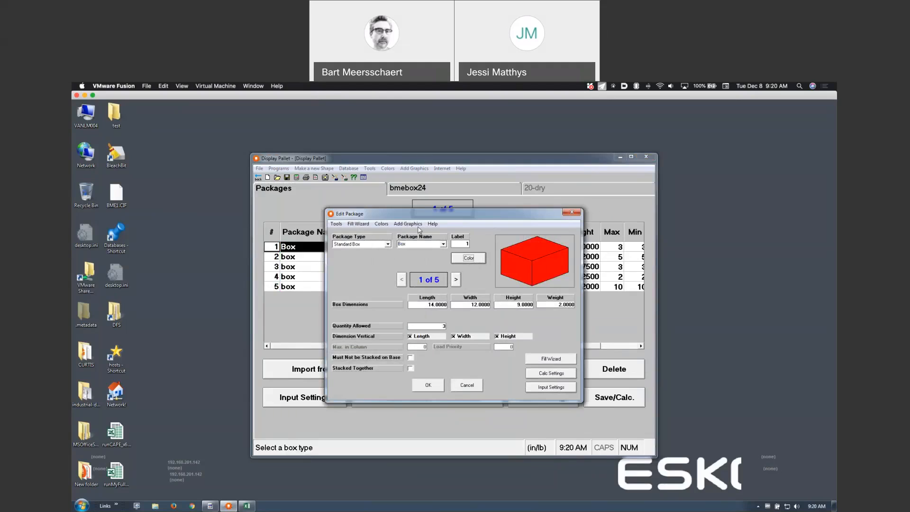
Browse the details of the other packages, including dimensions and allowed quantities, and cancel the package editing without changes
click(456, 279)
click(456, 279)
click(456, 279)
click(456, 280)
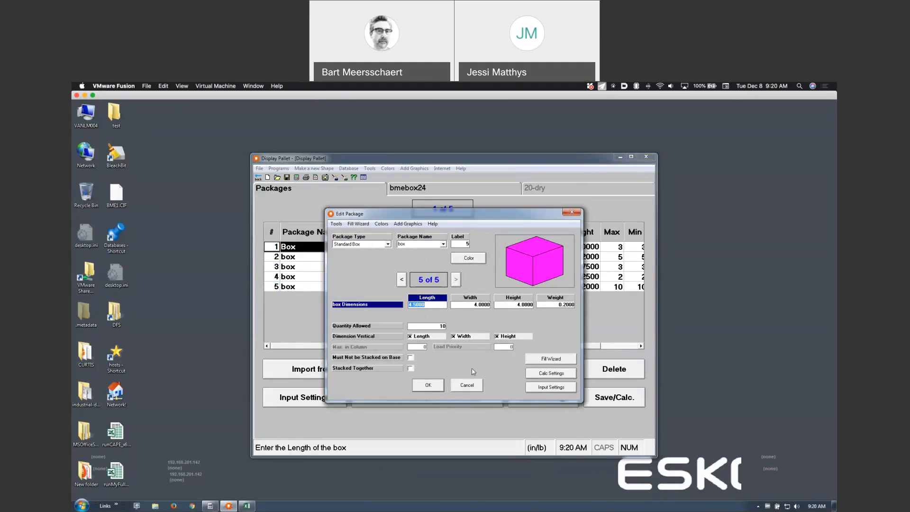
click(402, 280)
click(402, 280)
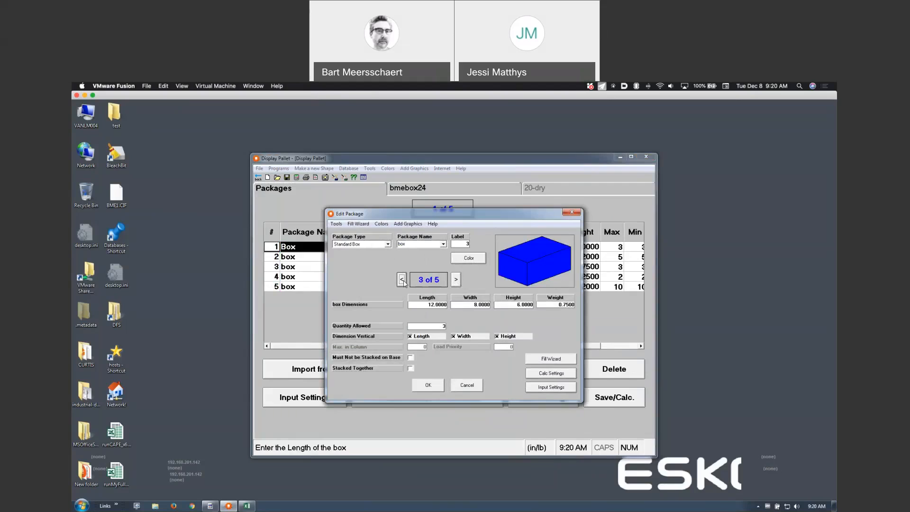
click(402, 279)
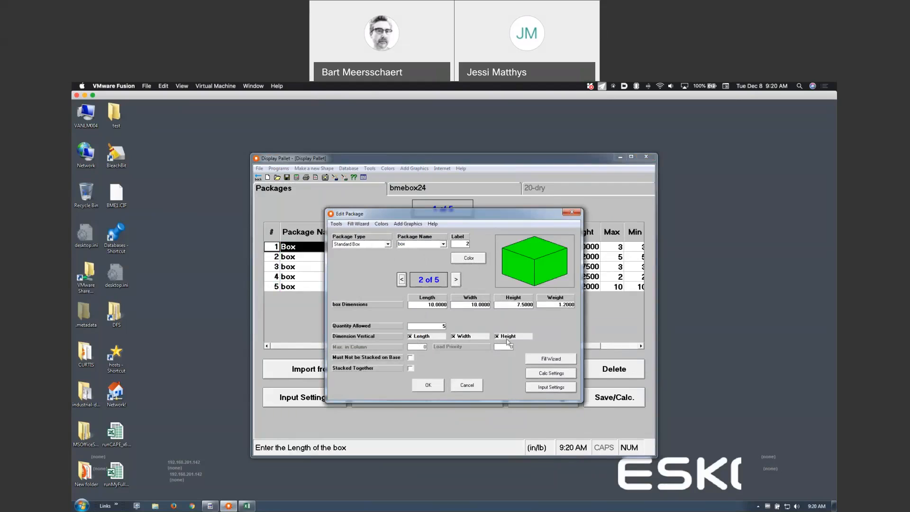
click(460, 387)
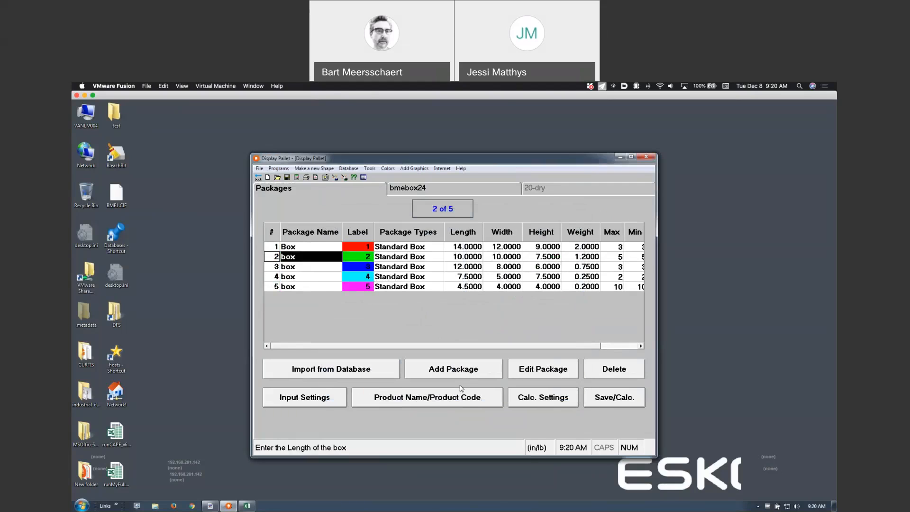
Review the calculation settings without changing them, then calculate and examine the pallet load before returning to the package list
click(548, 404)
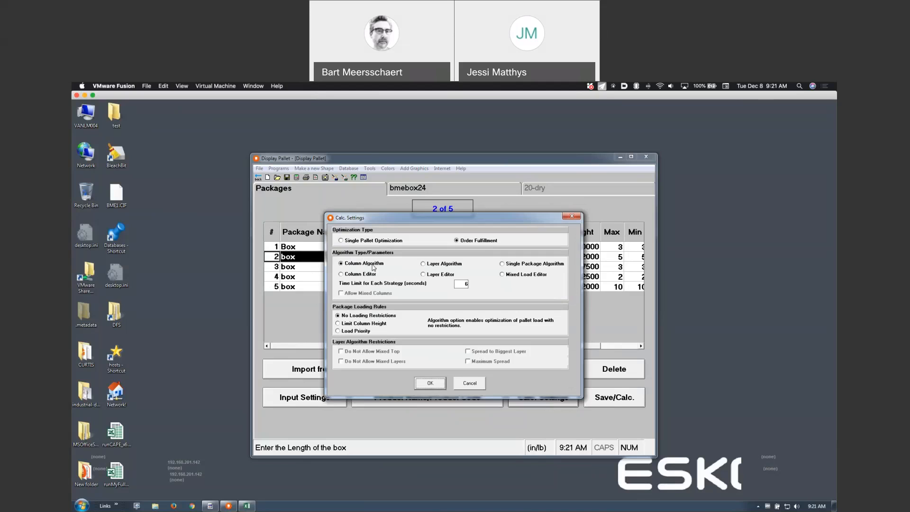
click(456, 384)
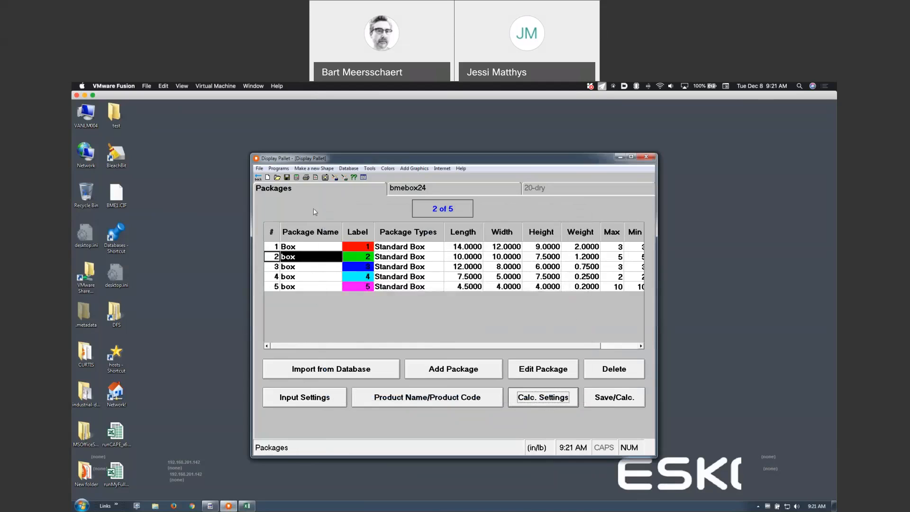
click(297, 178)
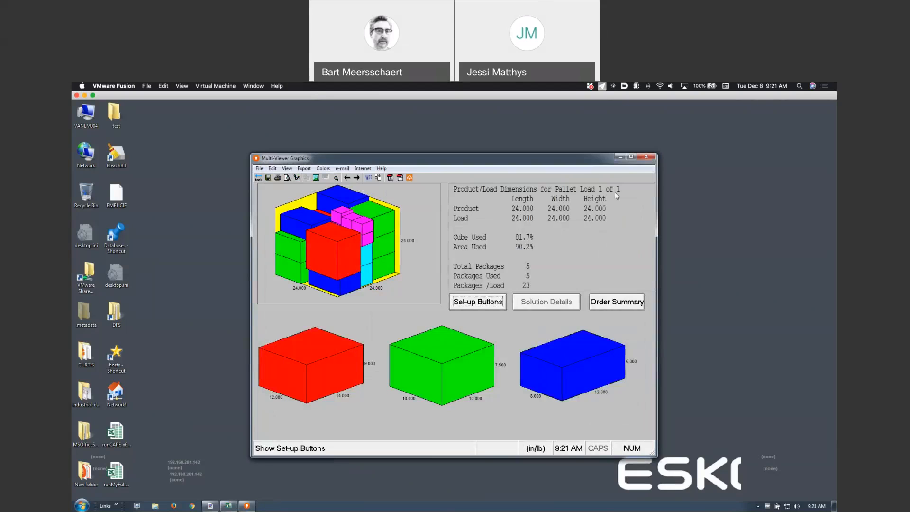
key(F1)
click(261, 181)
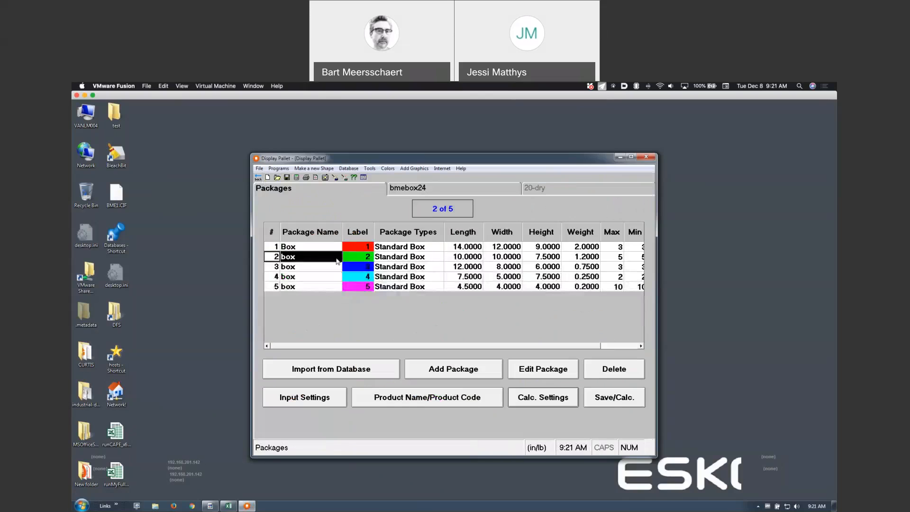
Set the allowed quantity of package 4 to 6
click(321, 280)
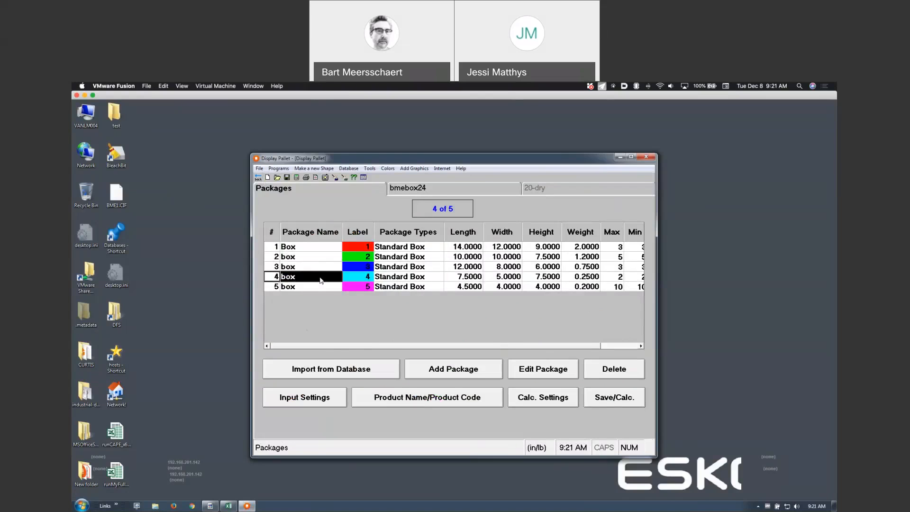
double_click(321, 280)
click(431, 326)
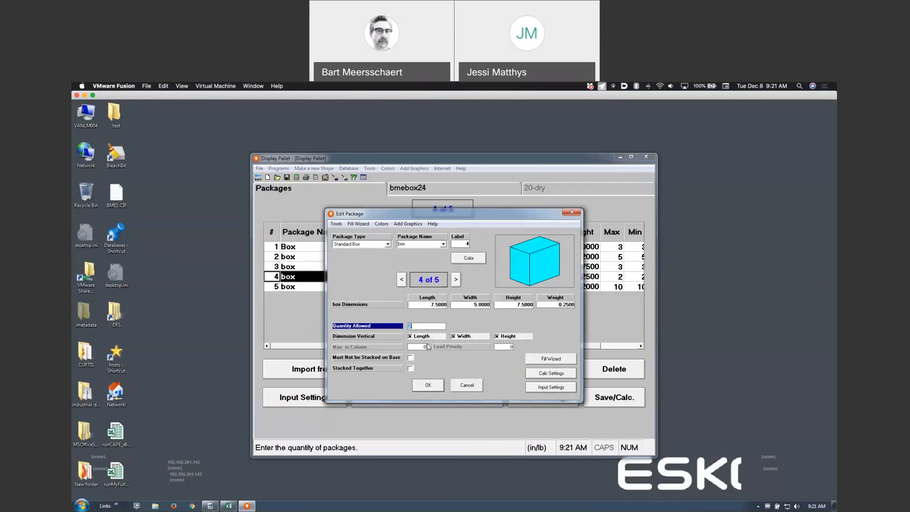
click(428, 384)
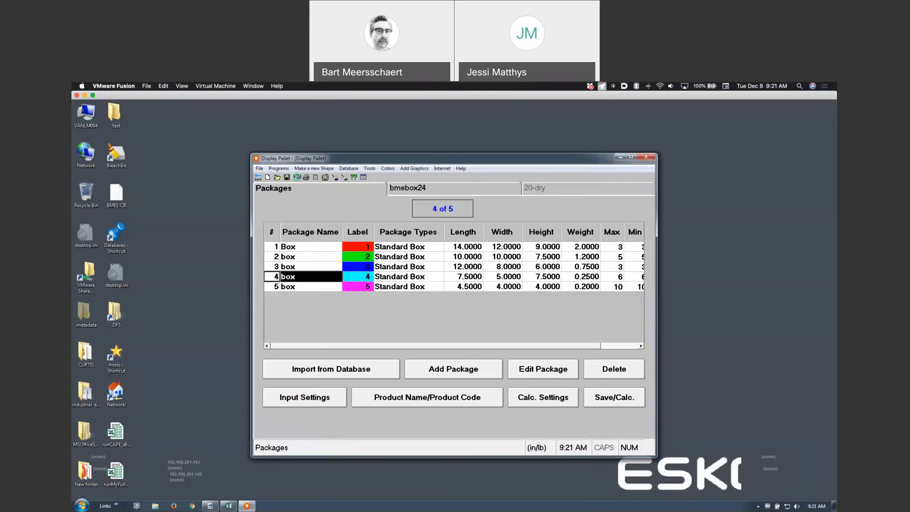
Recalculate the solution, examine both pallet loads, and return to the package list
click(297, 177)
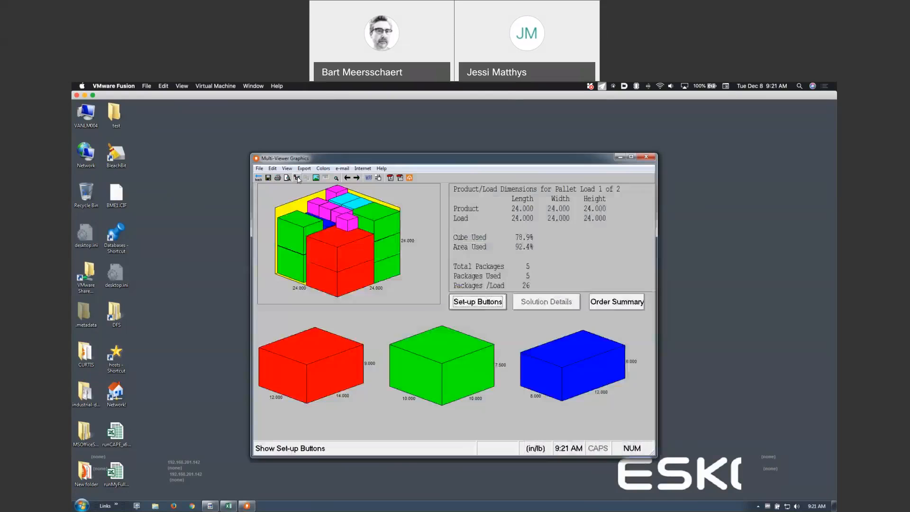
click(602, 196)
click(358, 178)
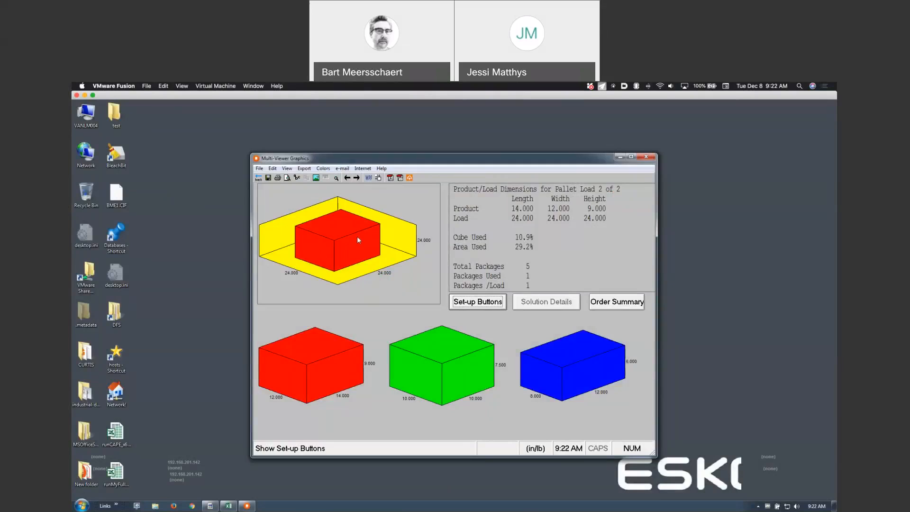
click(347, 179)
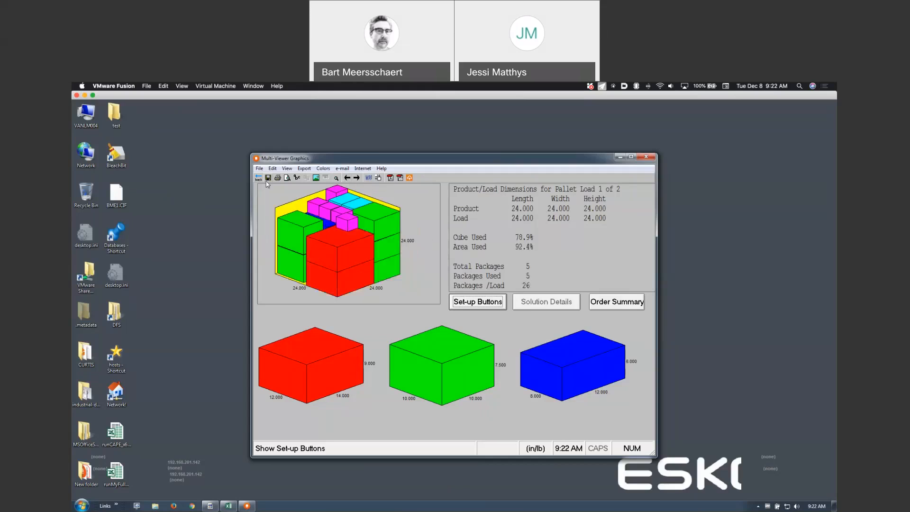
click(258, 178)
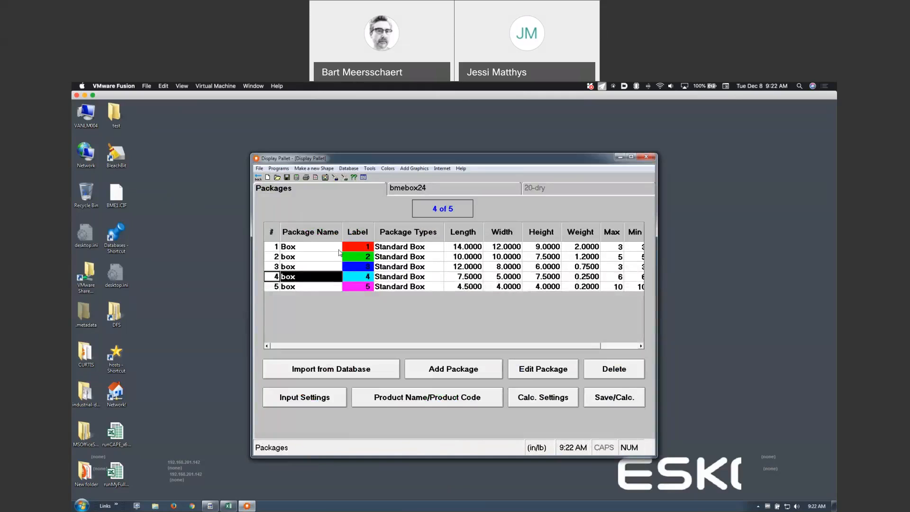
Set the allowed quantity of package 1 to 2 and recalculate the pallet load
click(335, 247)
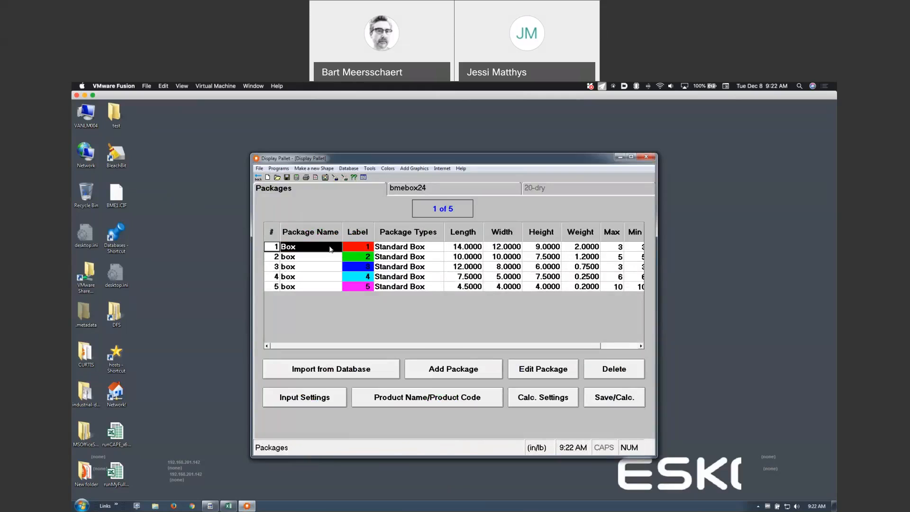
double_click(331, 249)
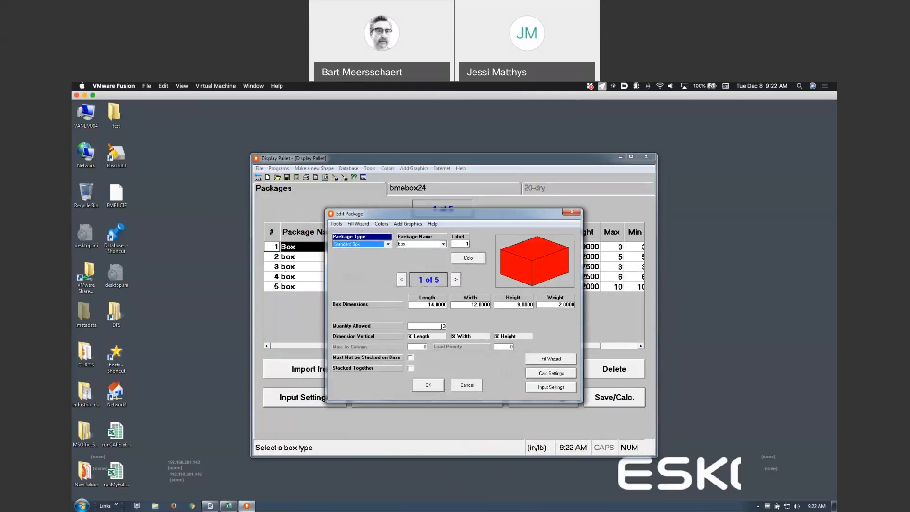
click(443, 326)
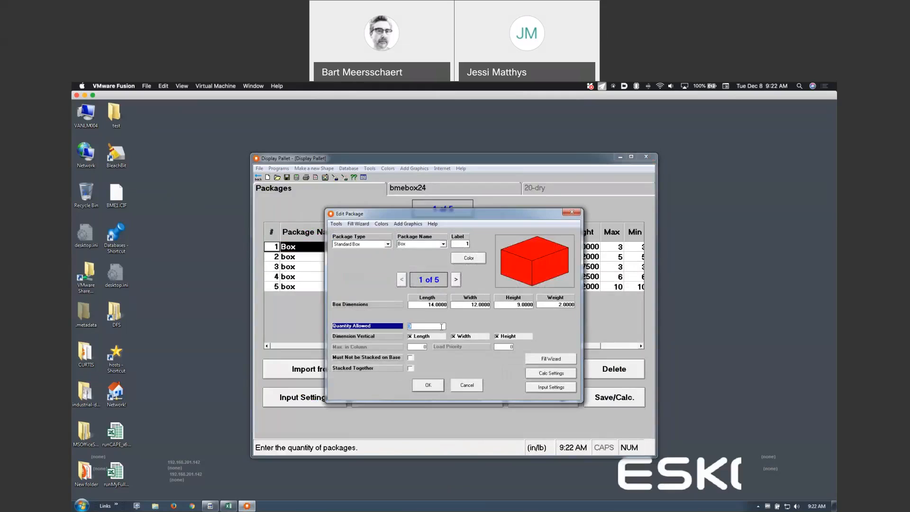
text(2)
click(428, 386)
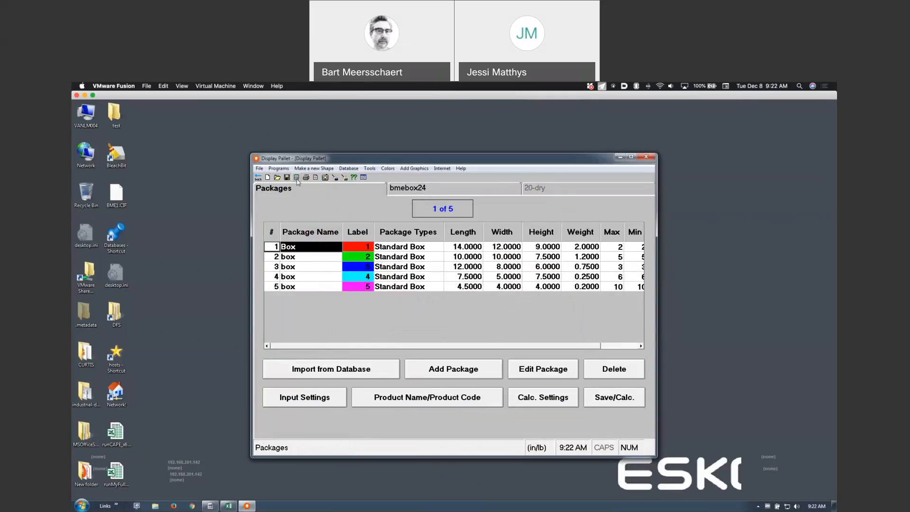
click(297, 180)
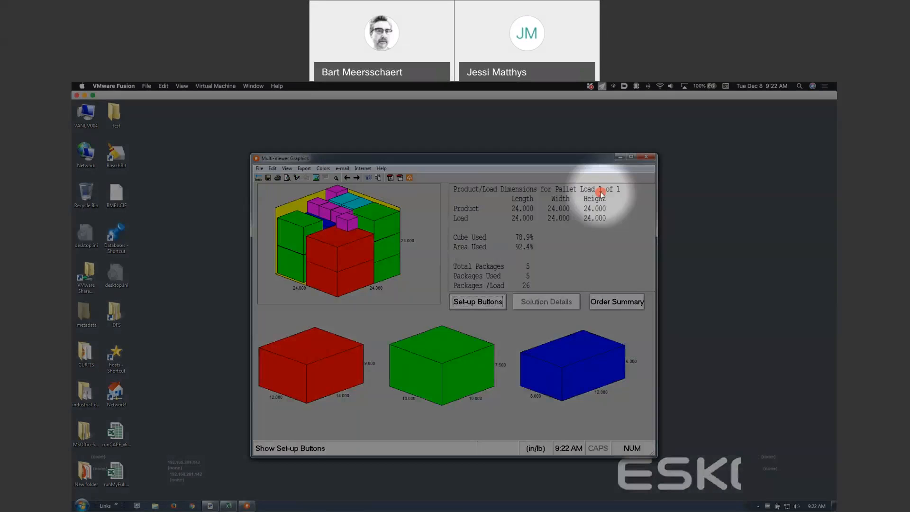
click(611, 191)
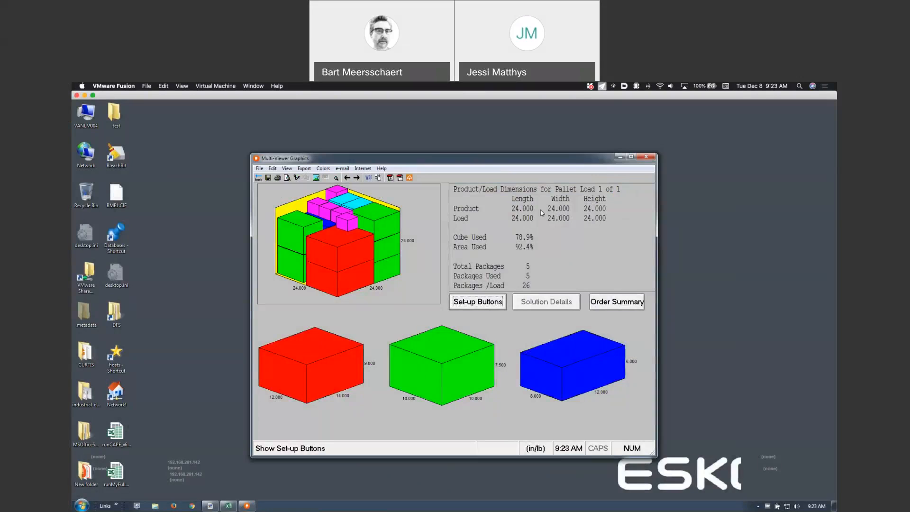
Switch to Firefox and examine the three-step slide in the YouTube video about multiple primary shippers into a secondary shipper
key(super+Tab)
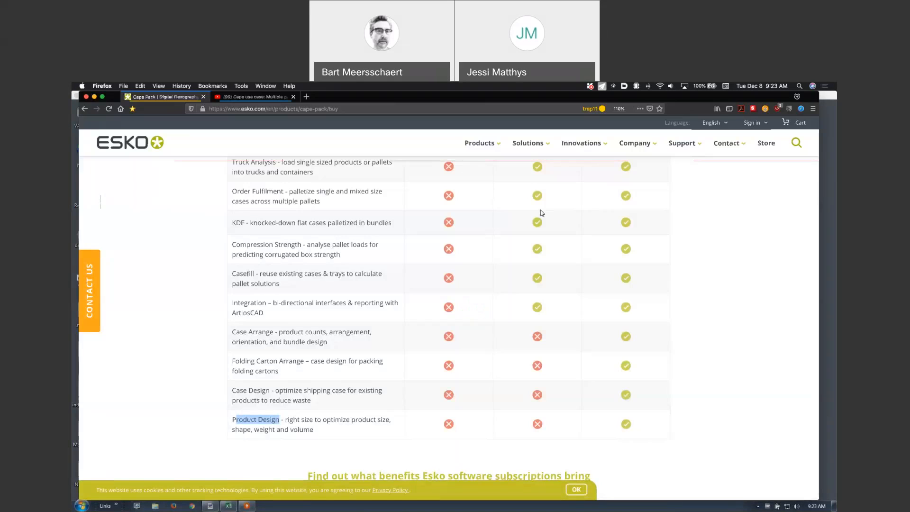
click(242, 98)
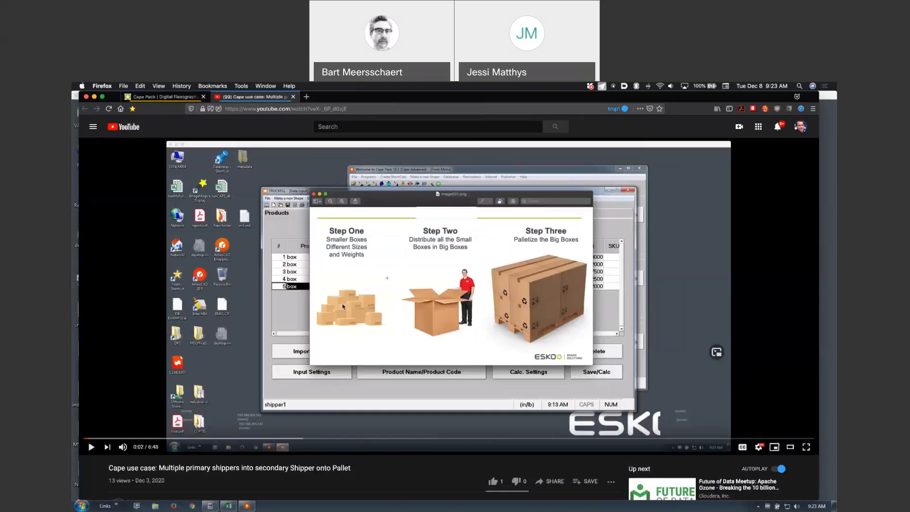
key(F1)
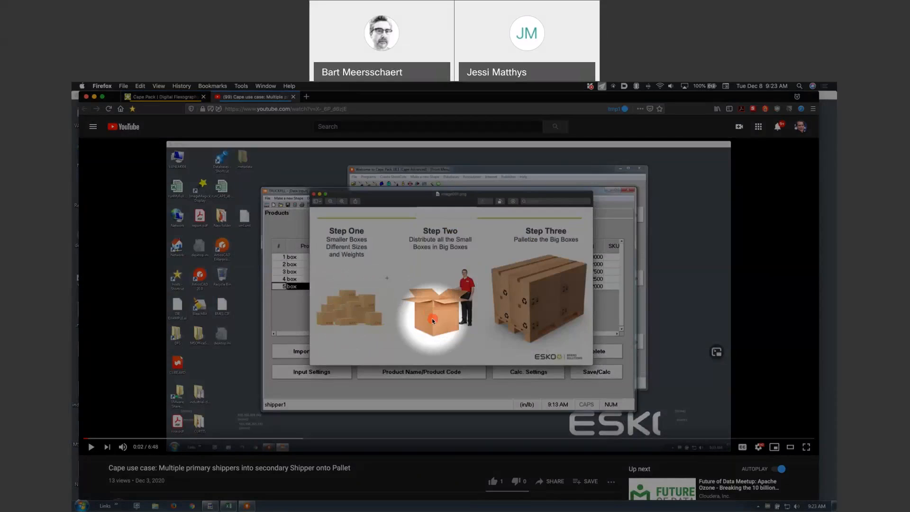
key(F1)
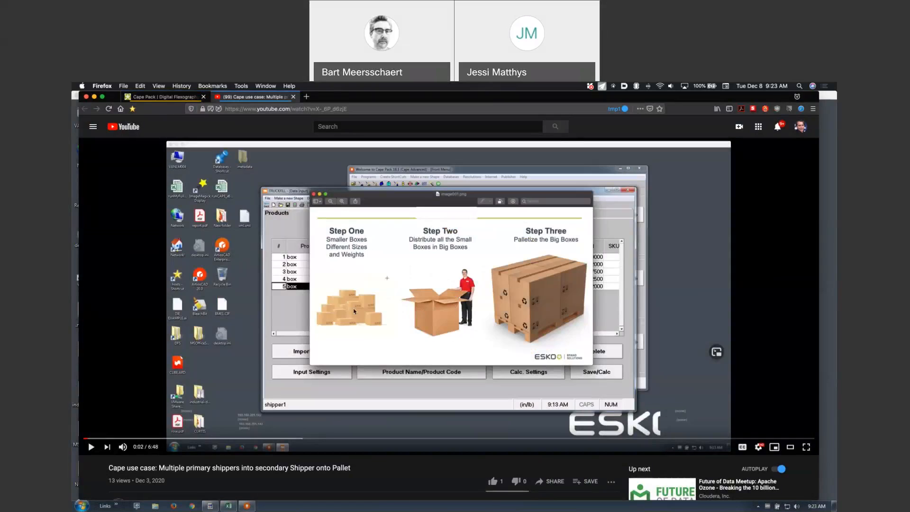
key(F1)
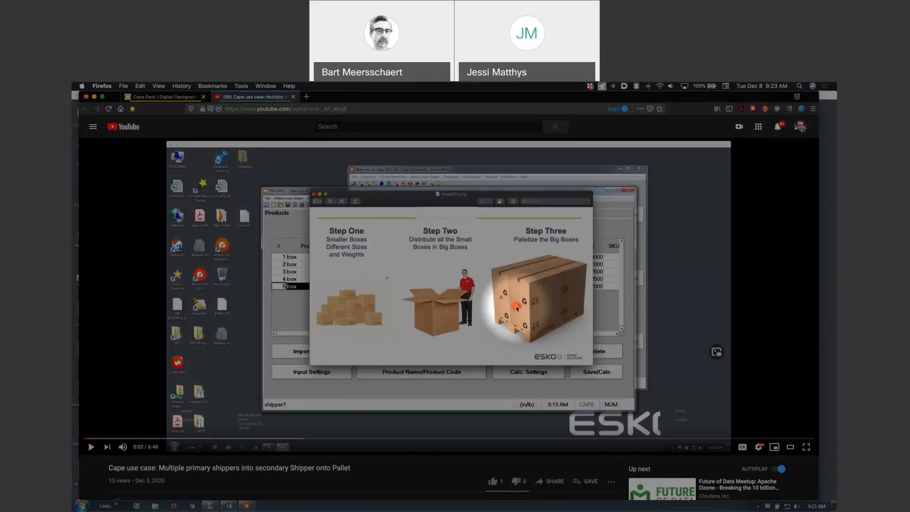
key(F1)
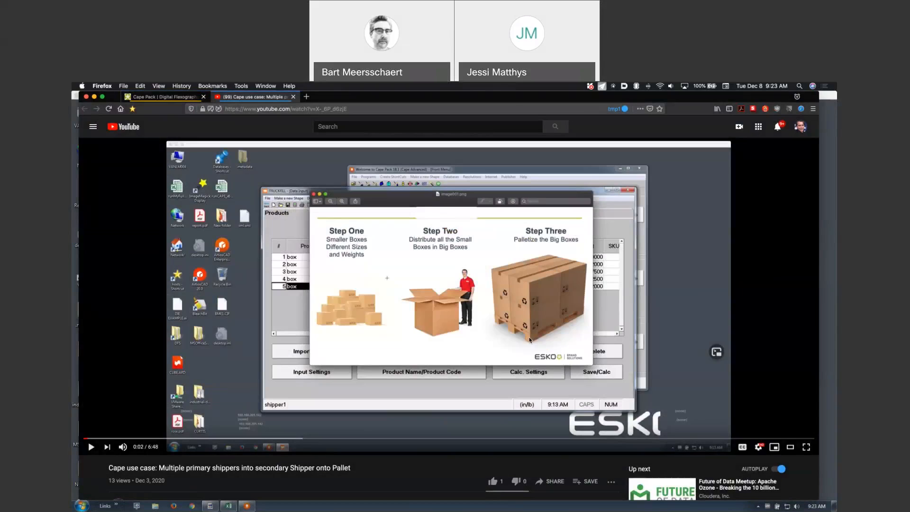
Switch back to Cape Pack, return to the package list, and look at the bmebox24 and 20-dry entries
key(super+Tab)
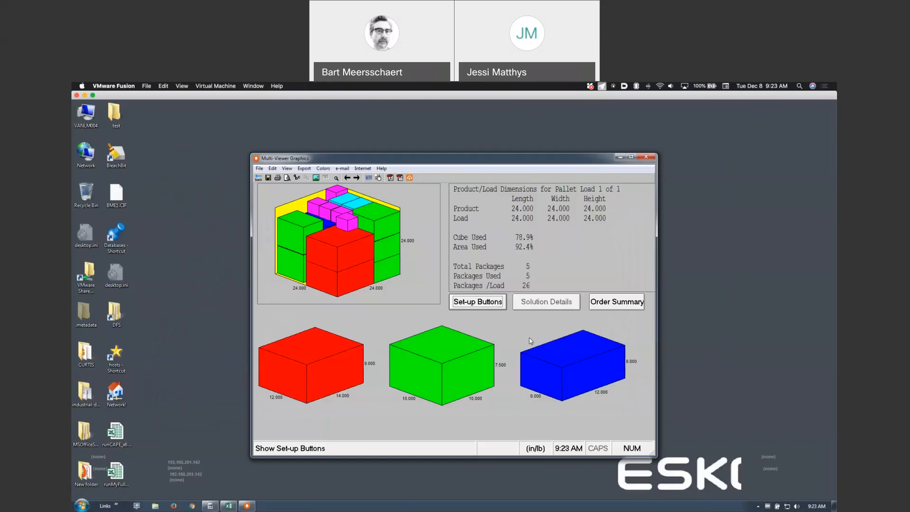
click(259, 179)
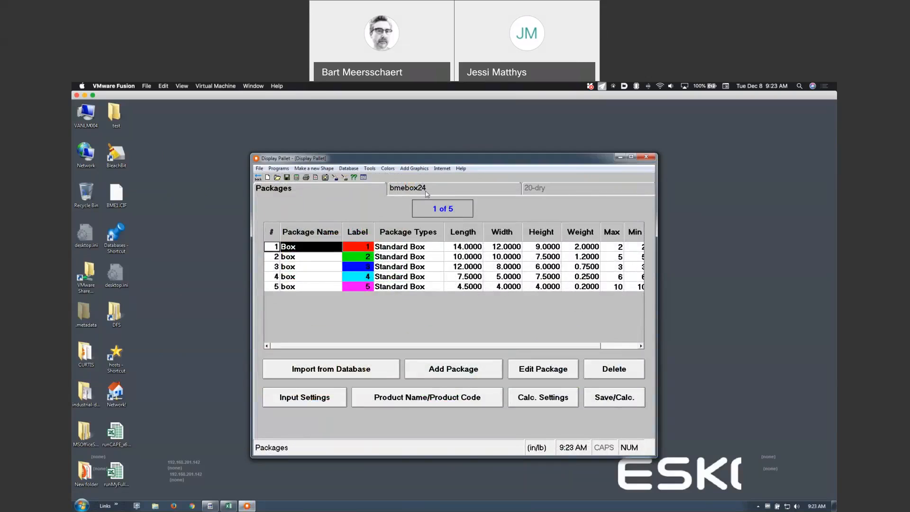
key(F1)
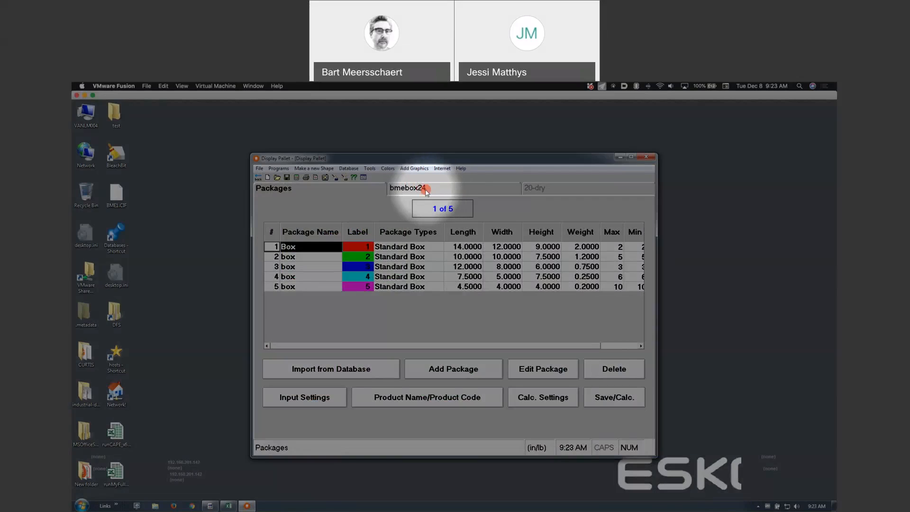
key(F1)
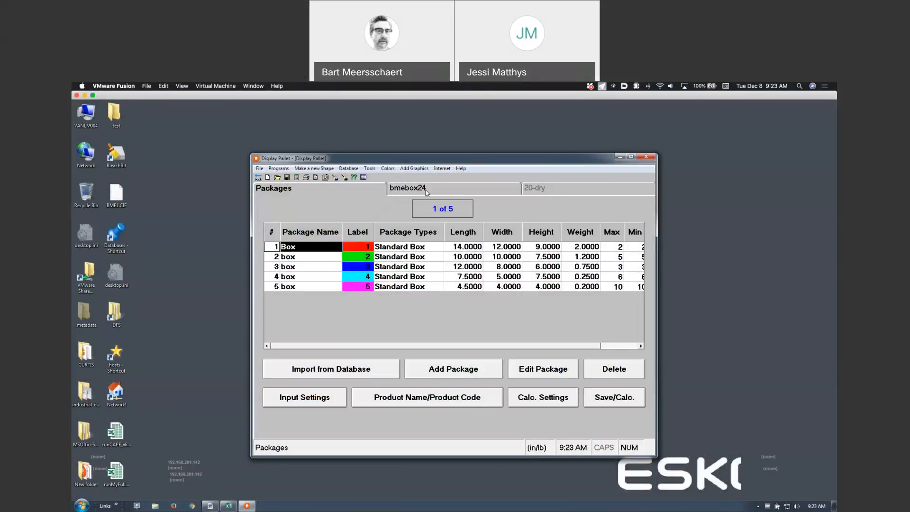
click(541, 192)
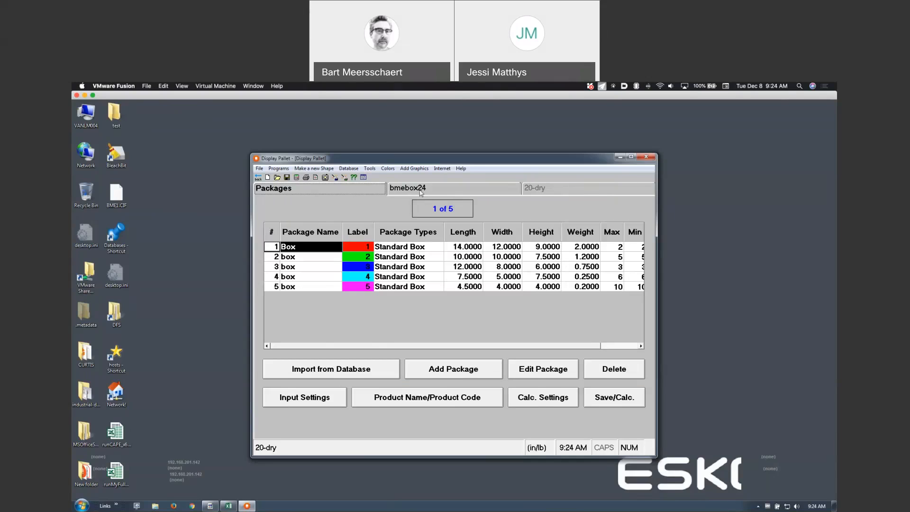
Recalculate the display load in the bmebox24 pallet box, examine the resulting load, and return to the front menu
click(420, 193)
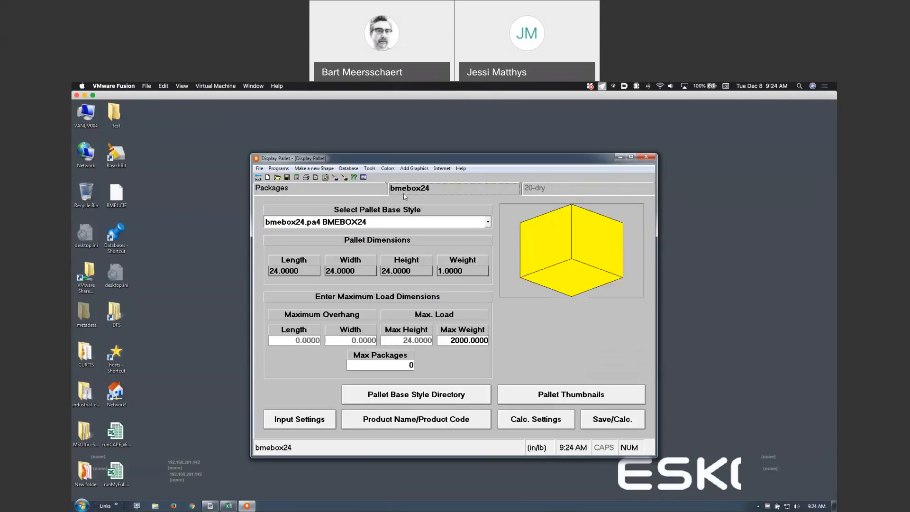
click(297, 178)
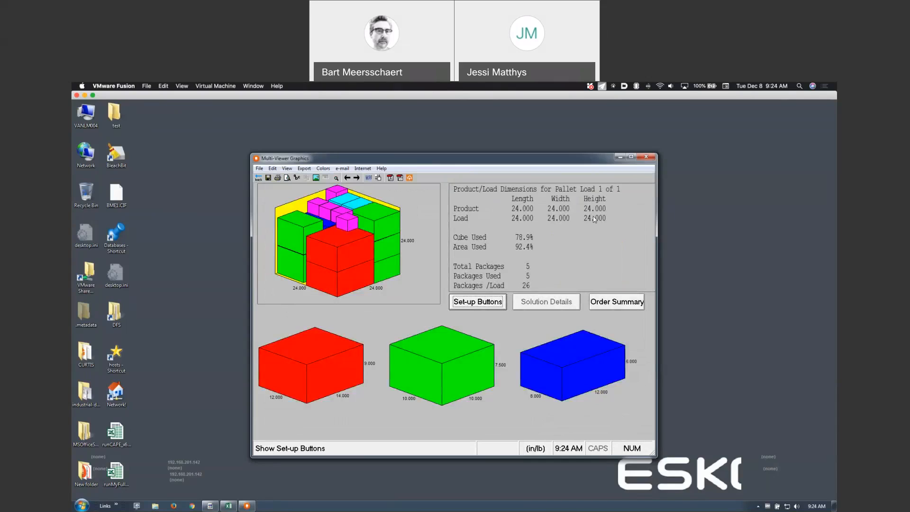
key(F1)
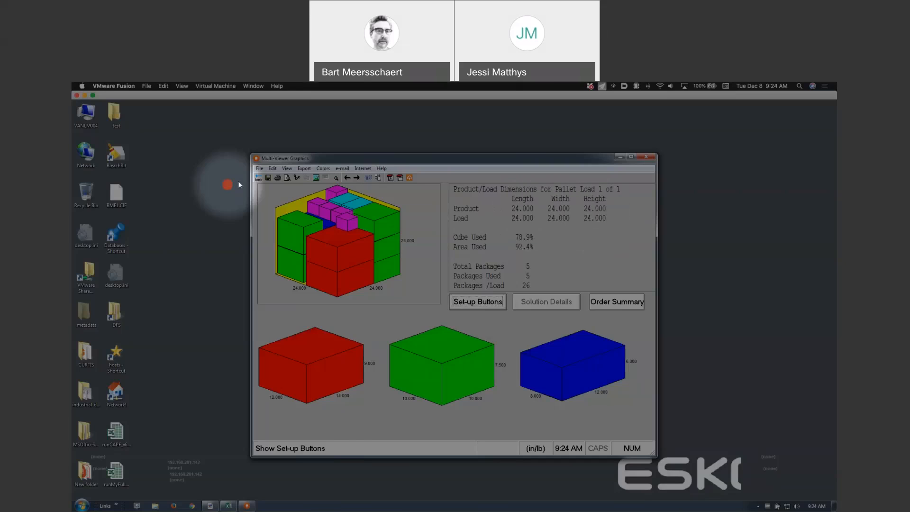
click(259, 178)
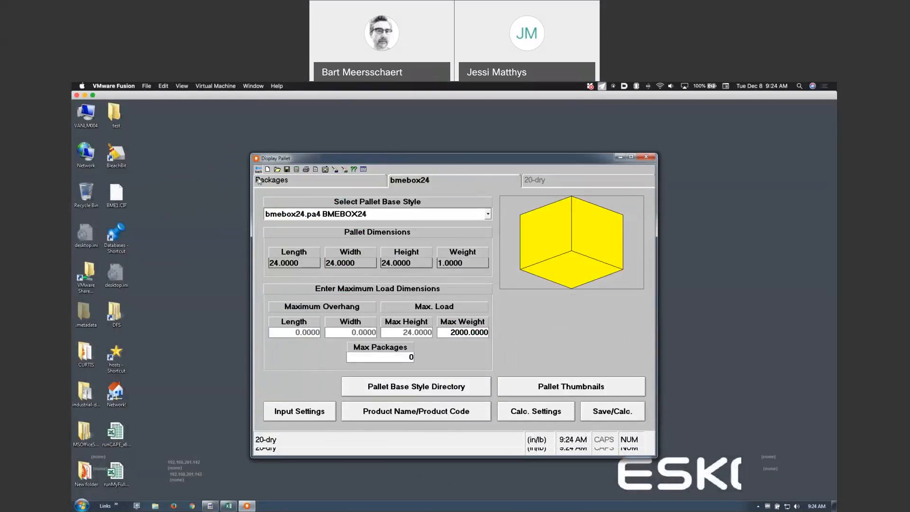
click(258, 179)
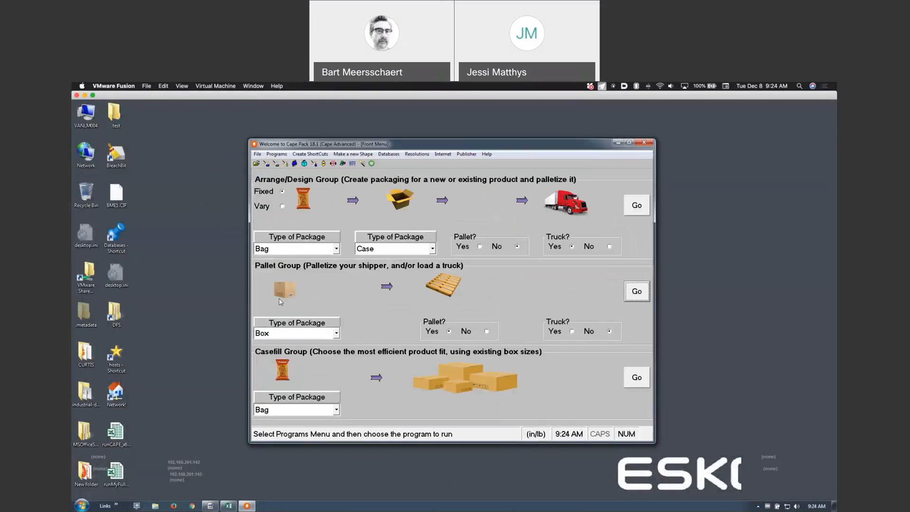
Start a box palletization from the Pallet Group and set the box's outside length, width and height to 24 each
key(F1)
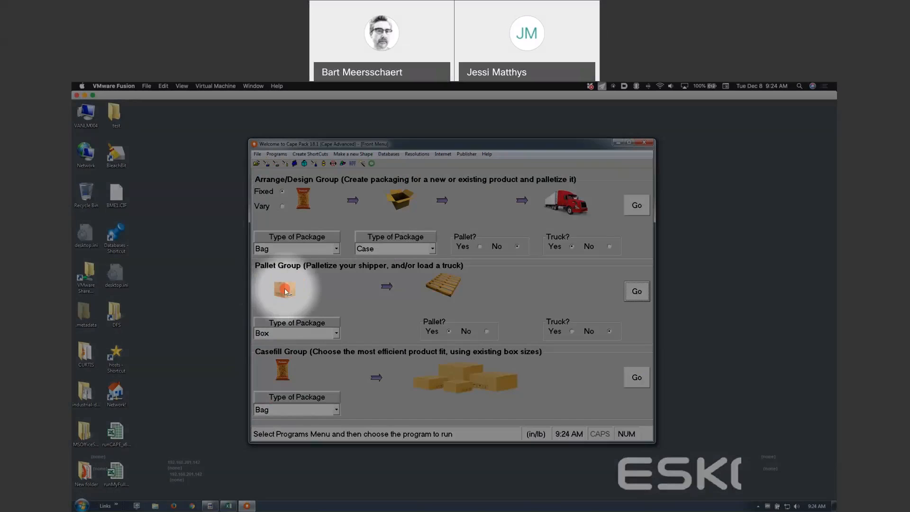
key(F1)
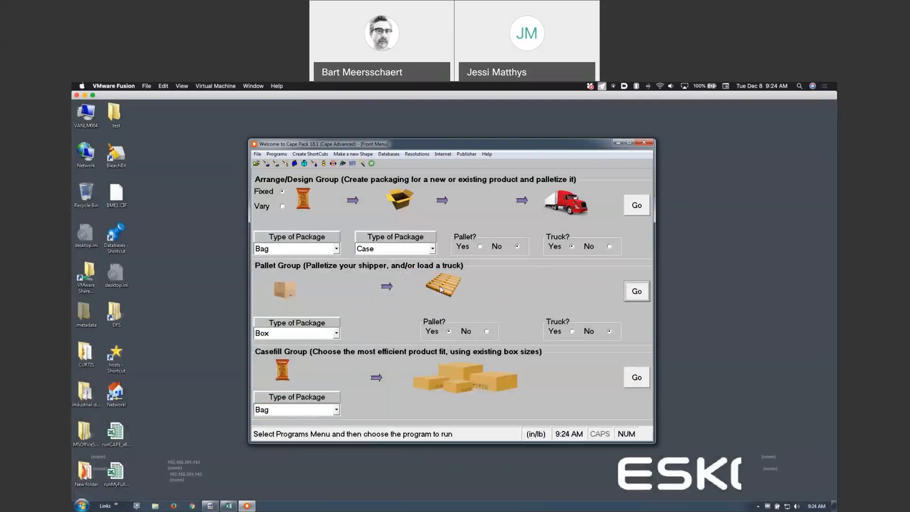
click(629, 296)
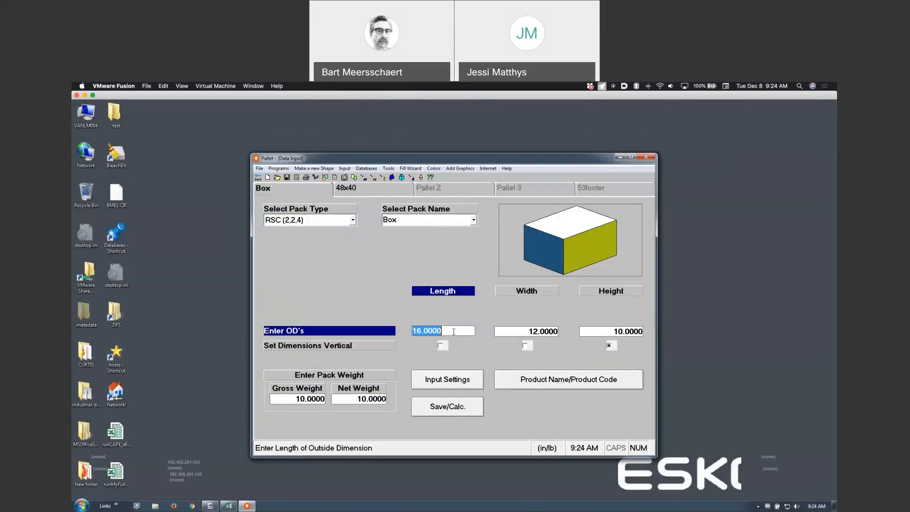
text(24)
key(Tab)
text(24)
key(Tab)
text(24)
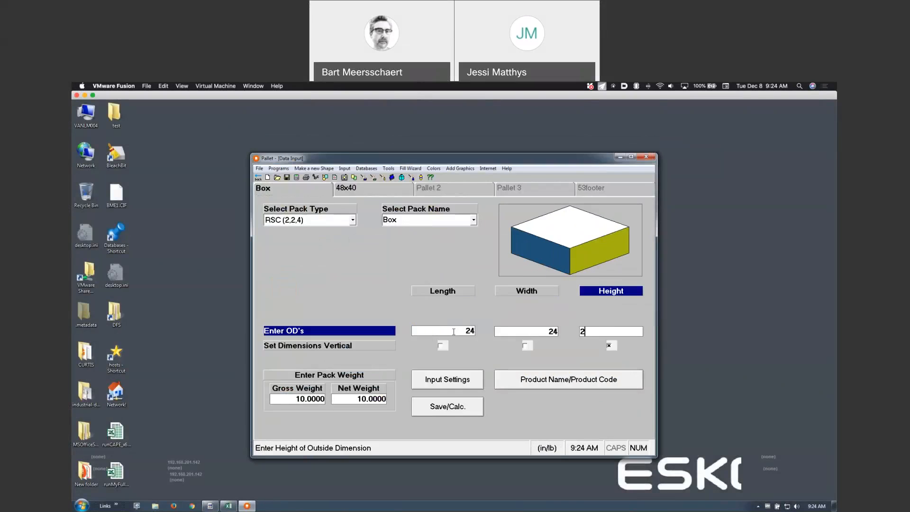
key(Tab)
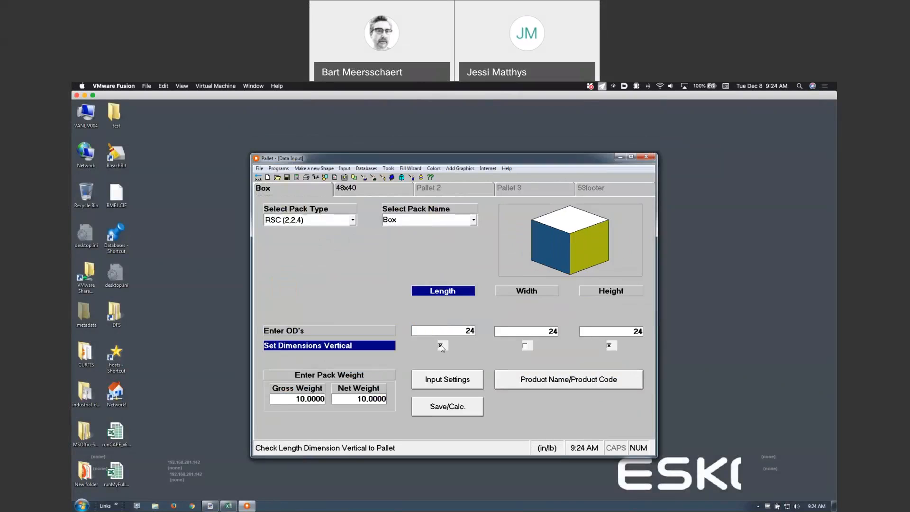
click(526, 347)
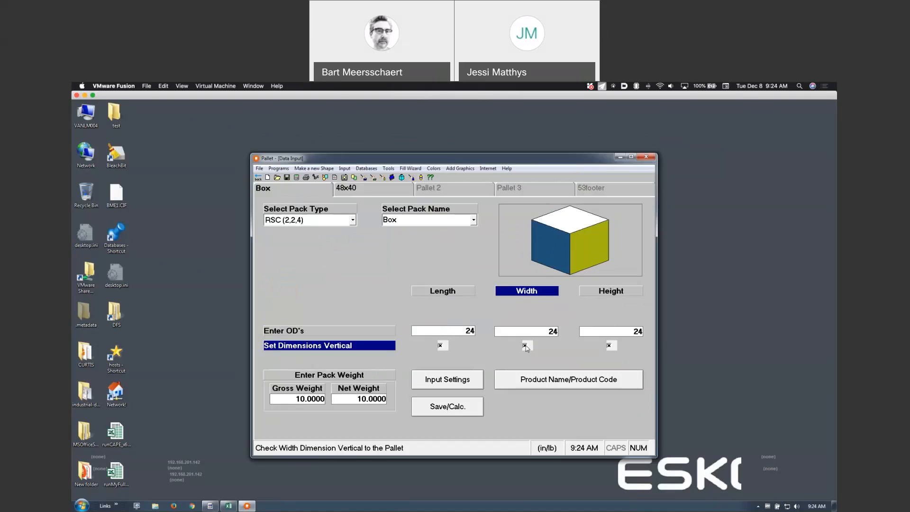
click(525, 347)
click(439, 347)
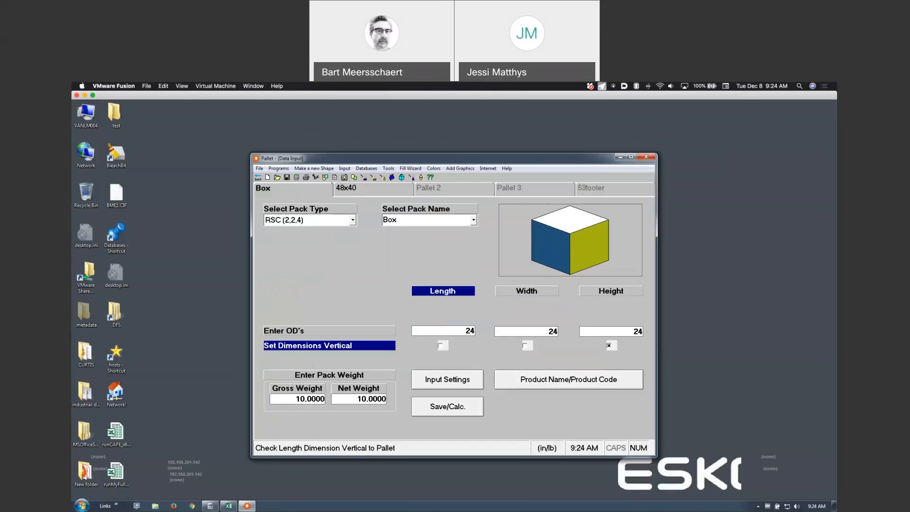
Set the box's net weight to 9.75
click(349, 400)
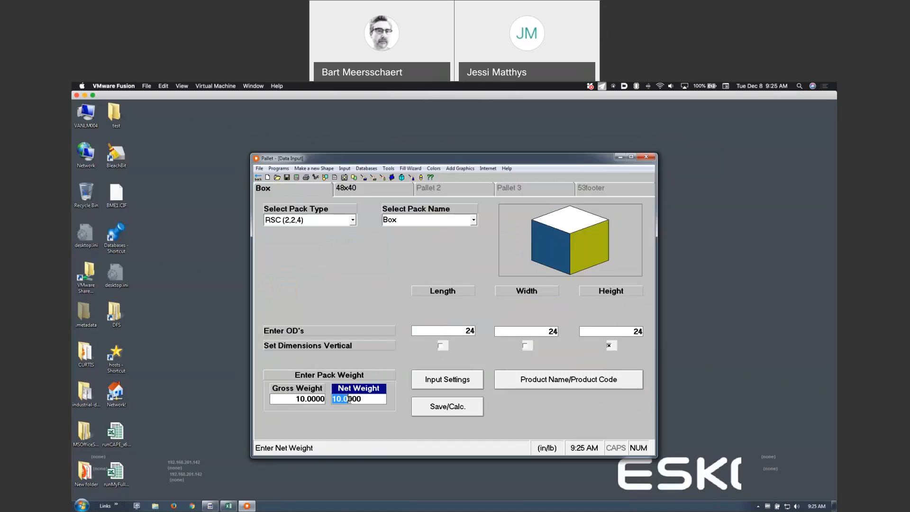
text(9.75)
key(Tab)
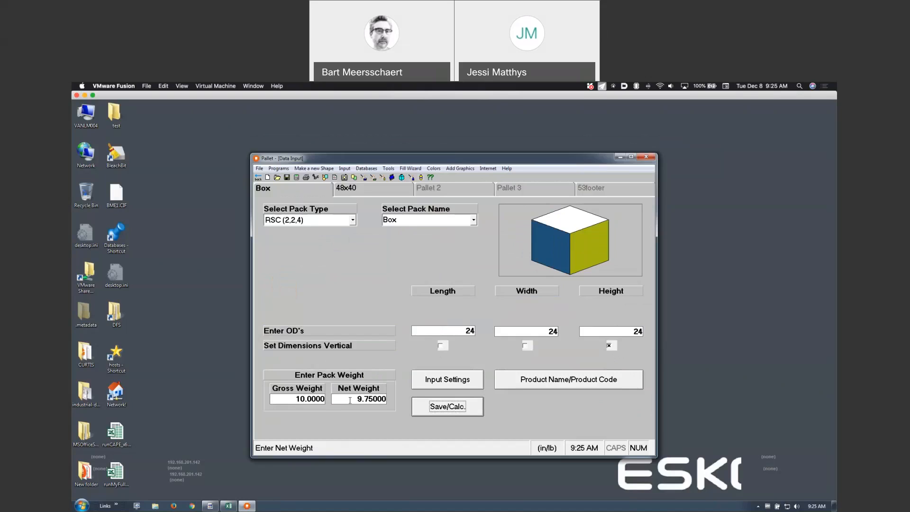
Choose the Inland Container 60"x42" pallet base (60x42.pa4), calculate the load, and return to the data input
click(354, 189)
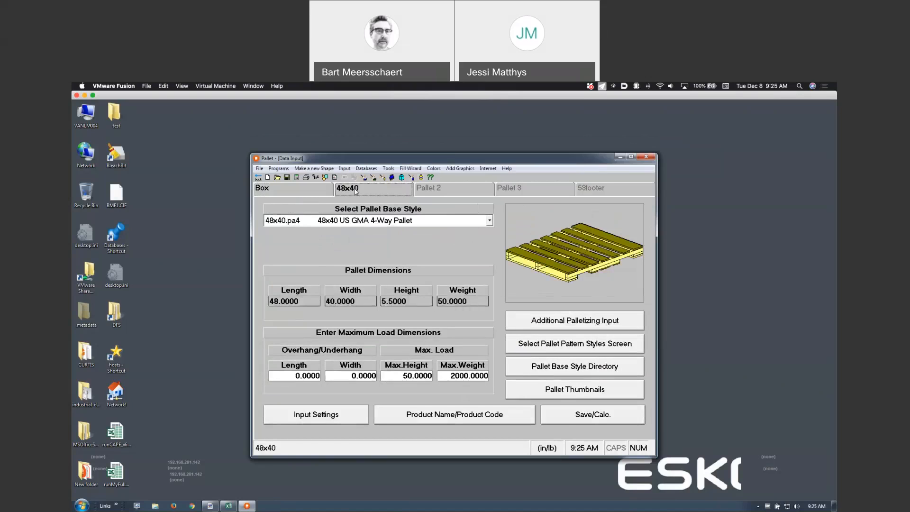
click(488, 221)
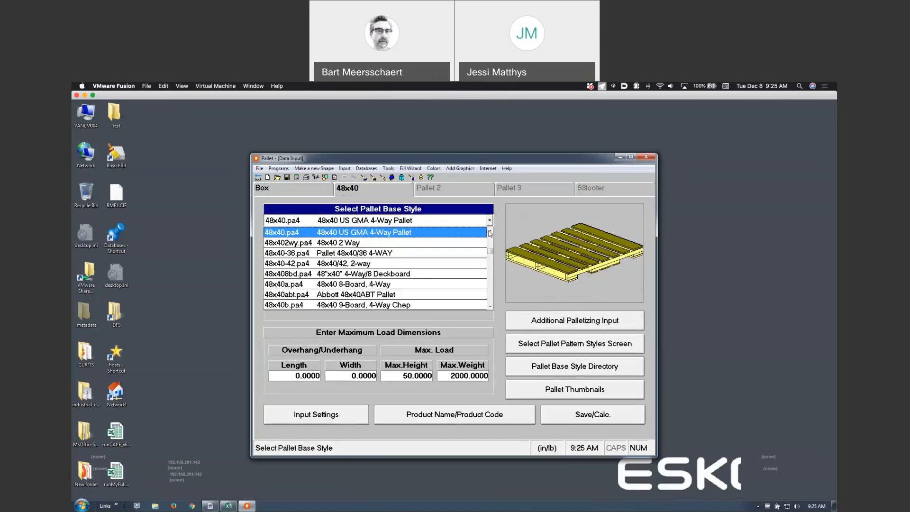
click(491, 260)
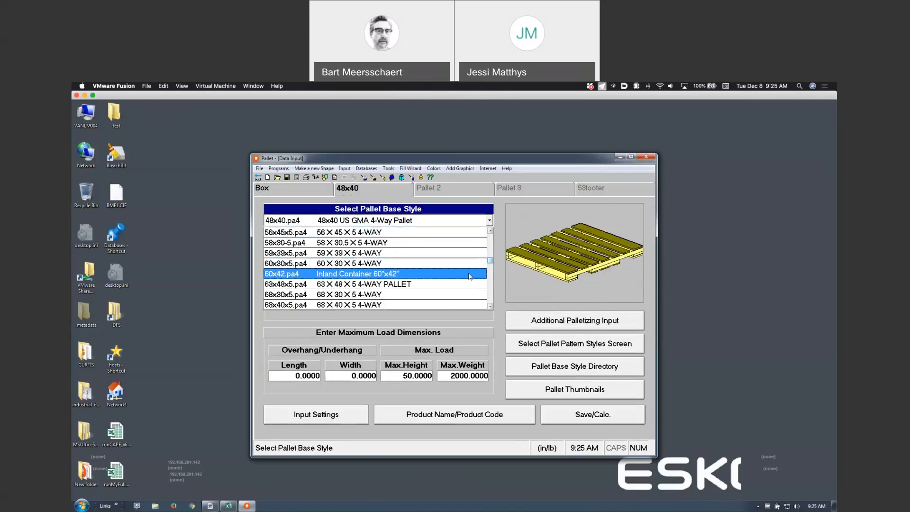
click(473, 274)
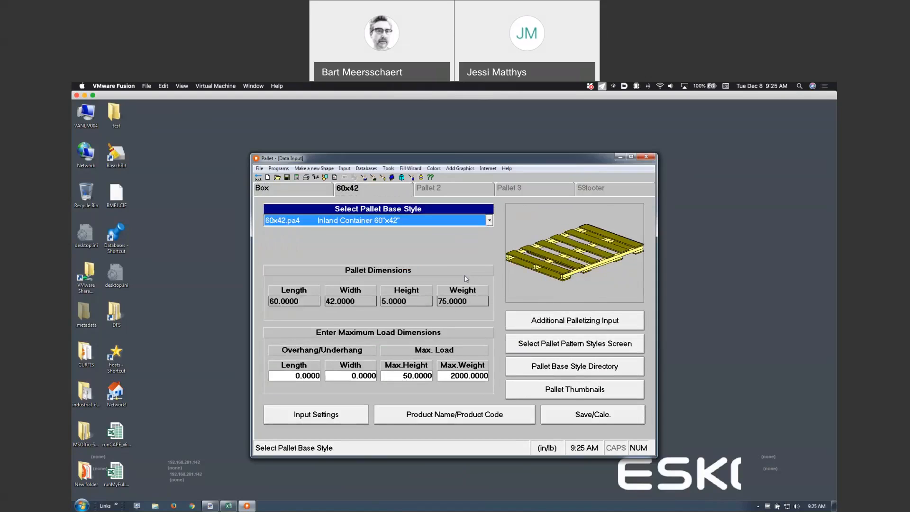
click(297, 178)
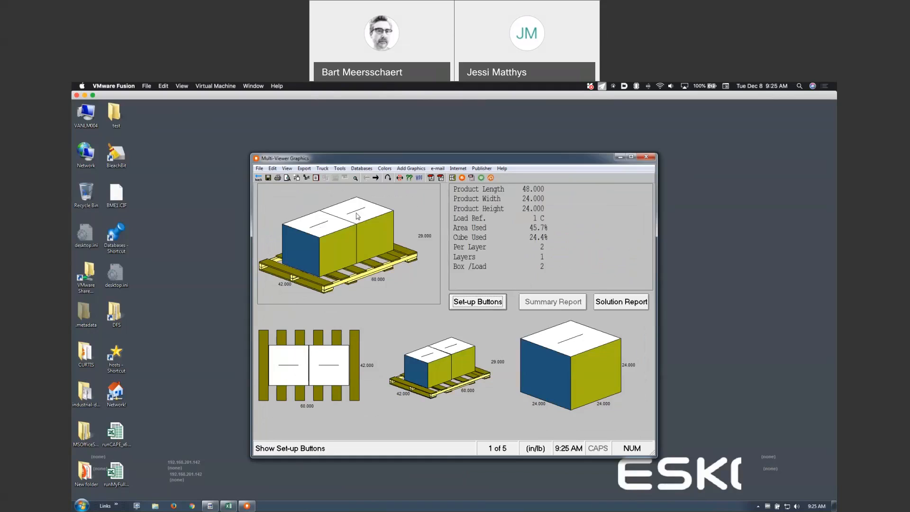
click(259, 177)
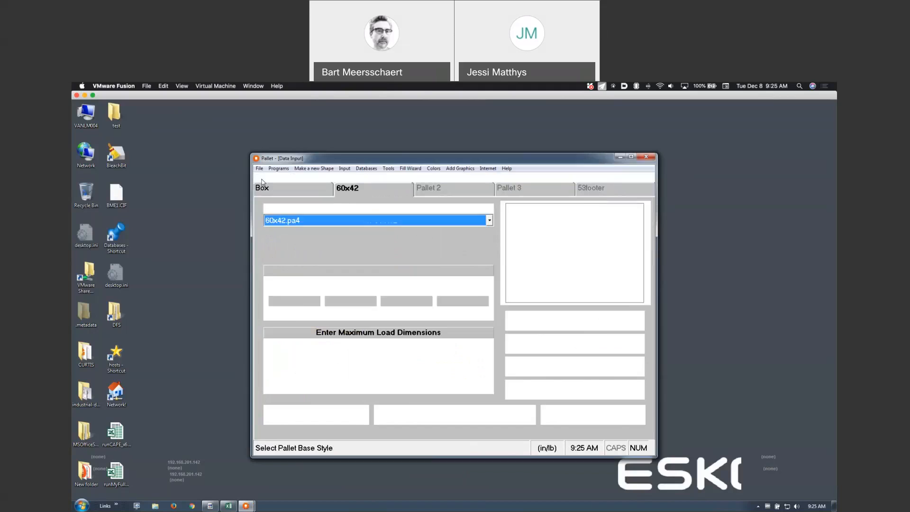
Set the maximum load height on the 60x42 pallet to 72
click(386, 191)
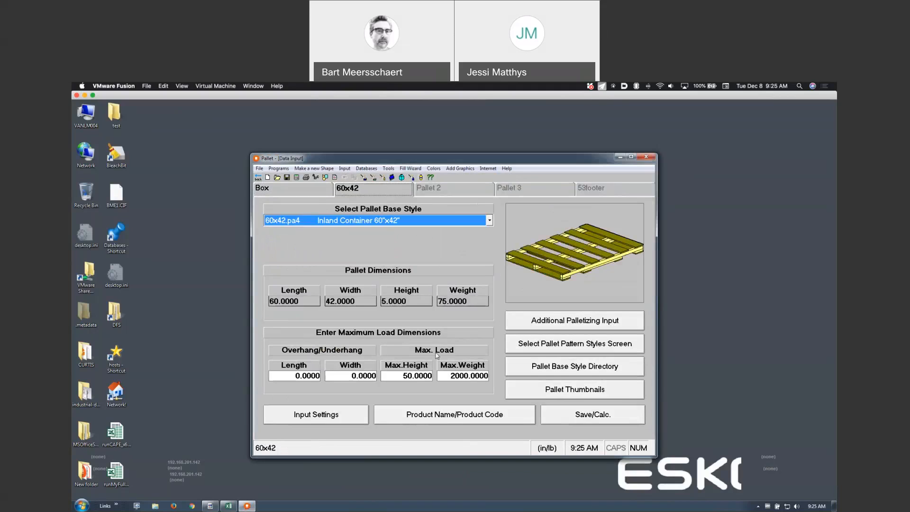
click(422, 376)
text(72)
key(Tab)
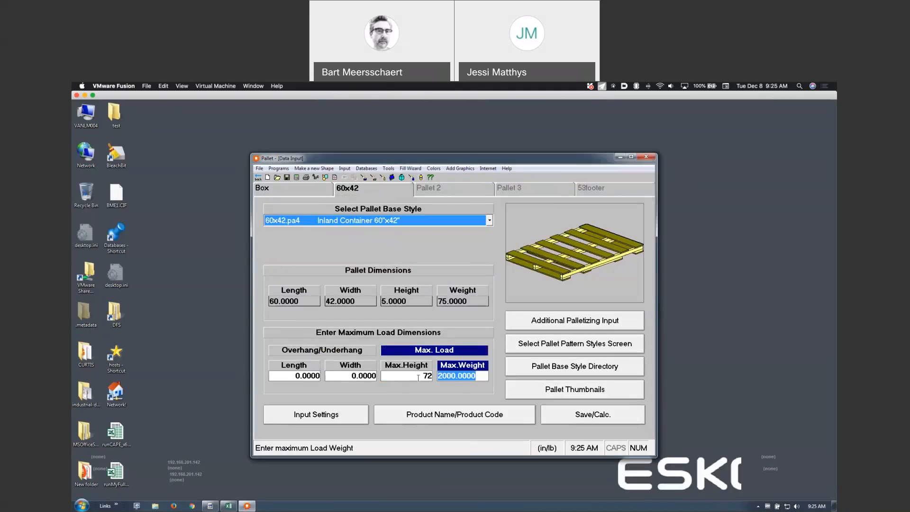
Set the pallet's overhang to 3 in both length and width
click(290, 376)
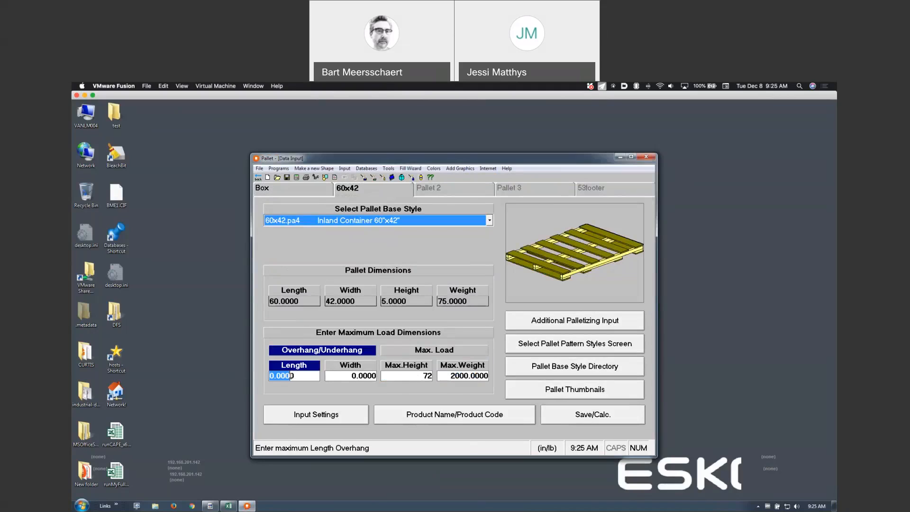
text(30)
key(Tab)
text(3)
key(Tab)
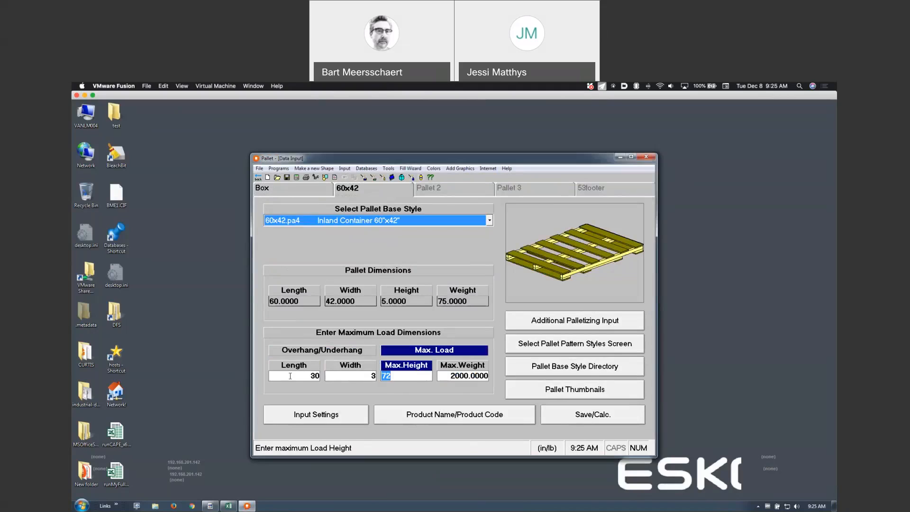
click(290, 376)
text(3)
key(Tab)
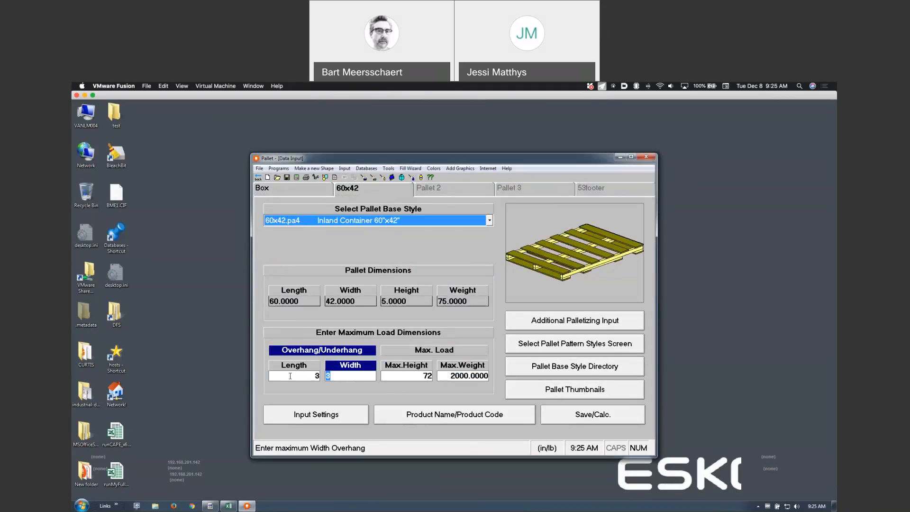
Recalculate the pallet load, examine how the boxes are stacked, and return to the front menu
click(296, 178)
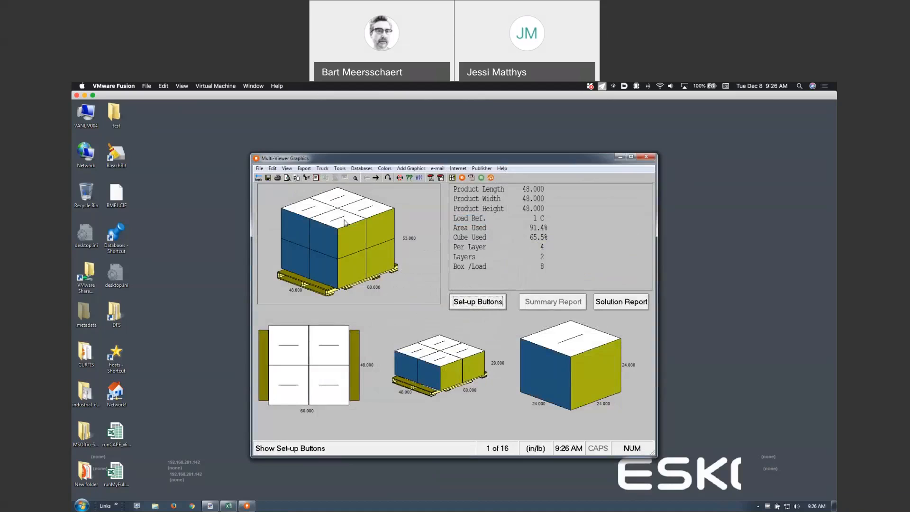
click(258, 178)
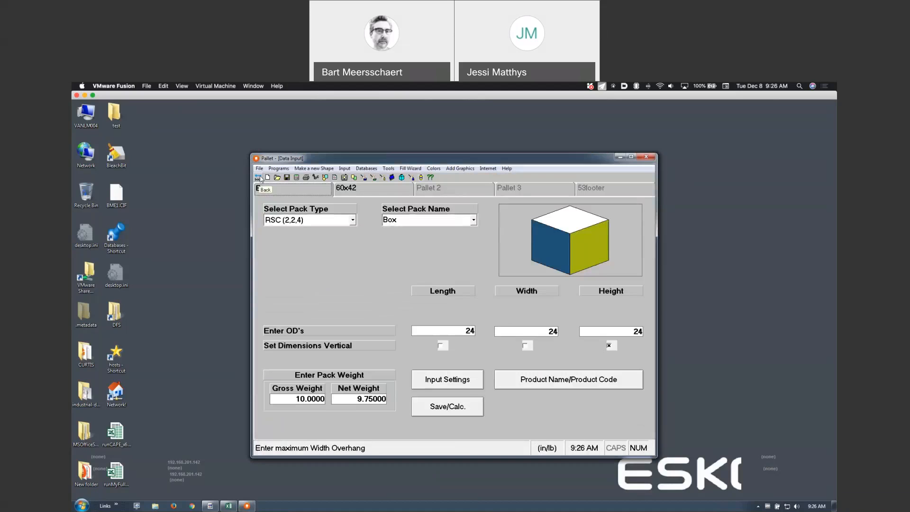
click(259, 177)
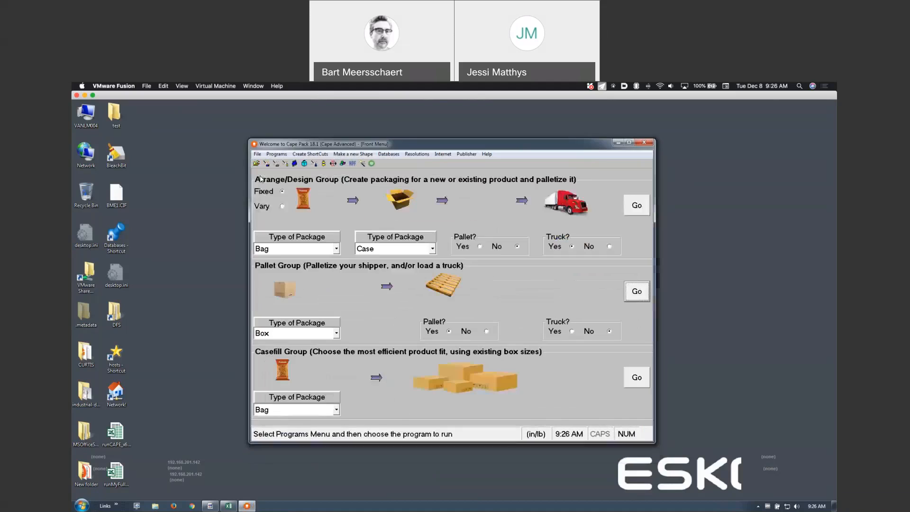
Switch to TRUCKFILL, start a new truck/container load, and delete the pallet load product from its product list
click(209, 505)
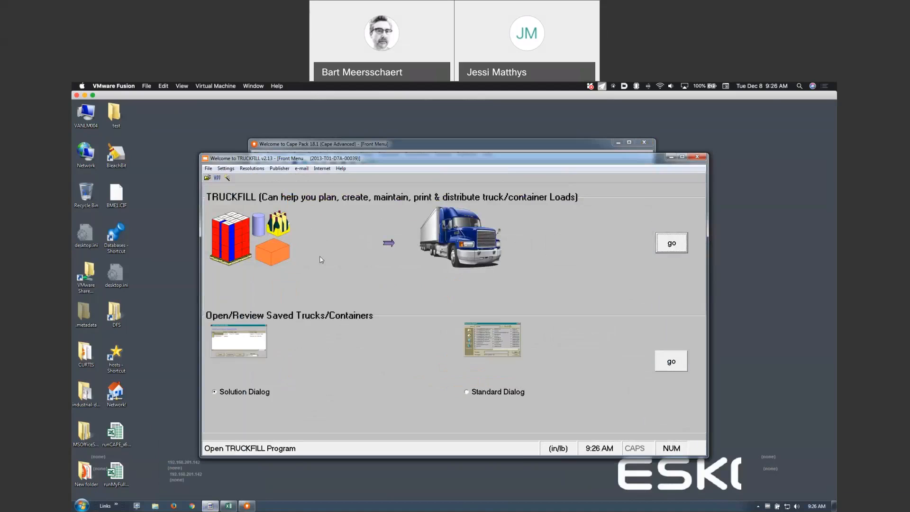
click(670, 244)
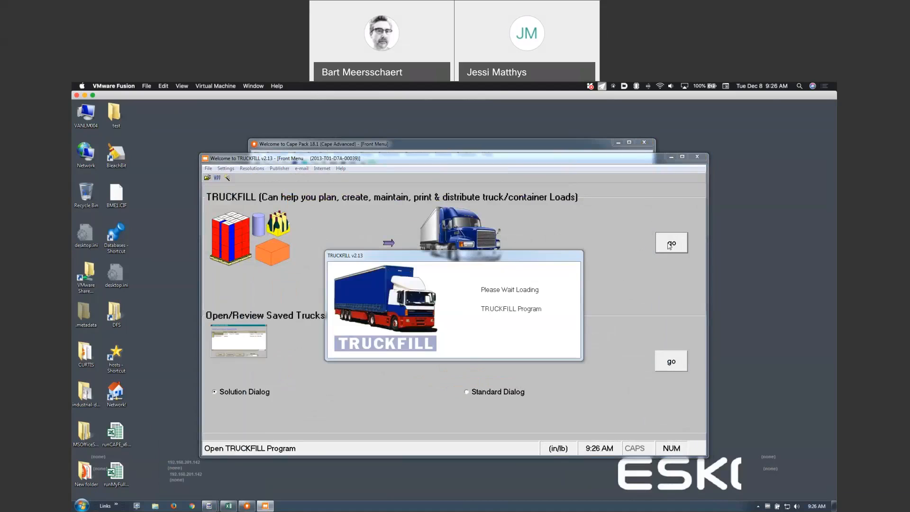
click(273, 279)
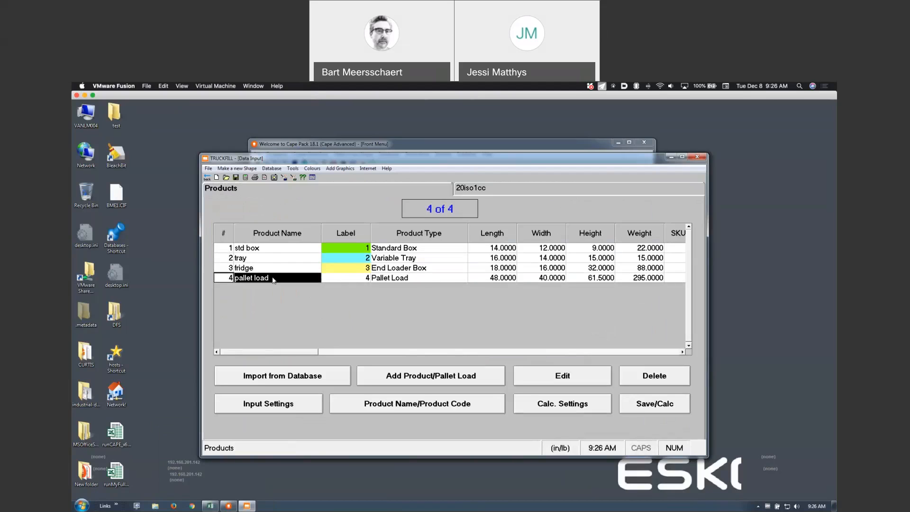
click(645, 378)
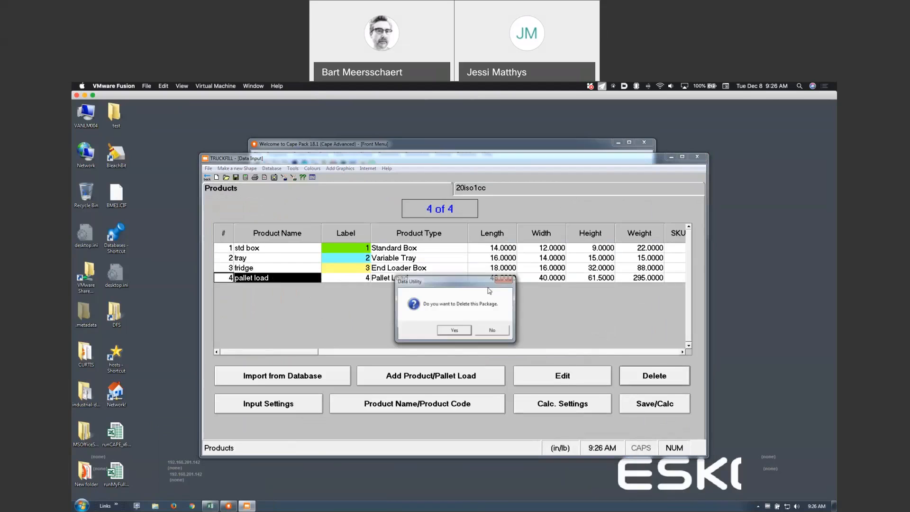
click(470, 331)
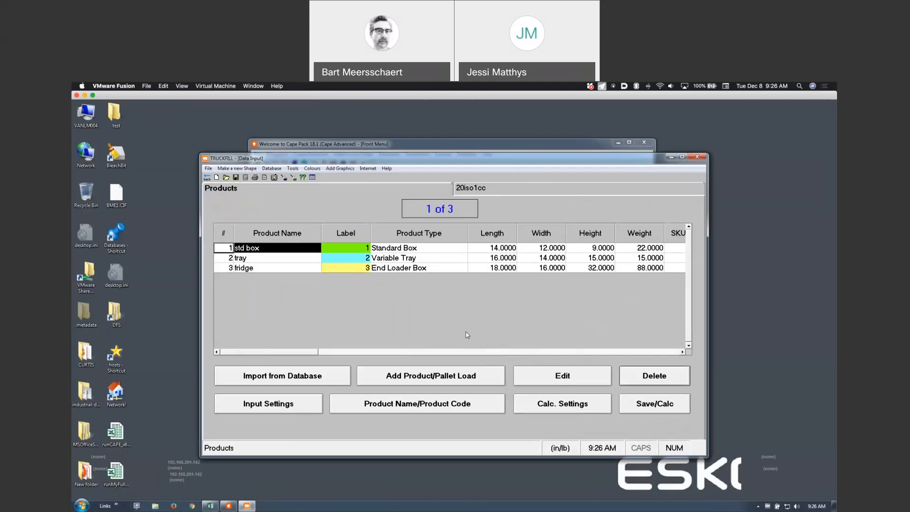
Set the truck style for the load to the Shipper96x96 container (SHIPPER9.LSC)
click(499, 194)
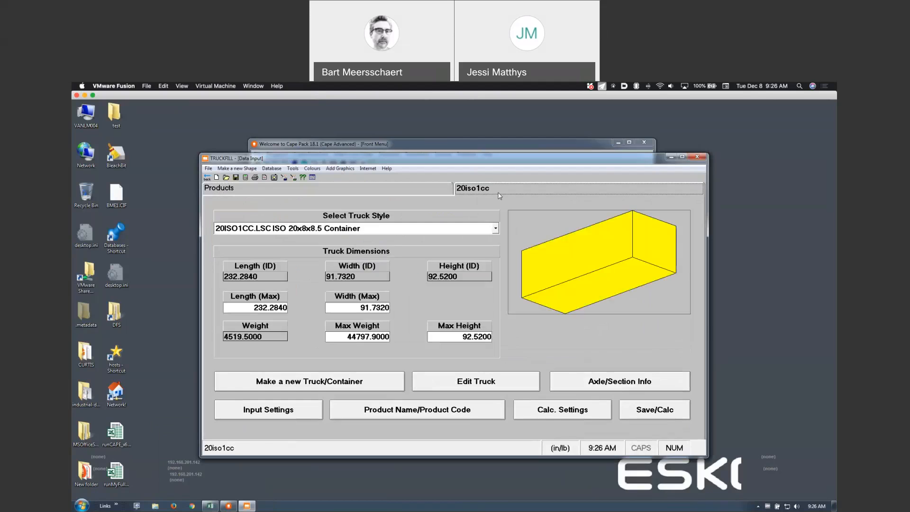
click(495, 228)
drag(496, 260, 497, 308)
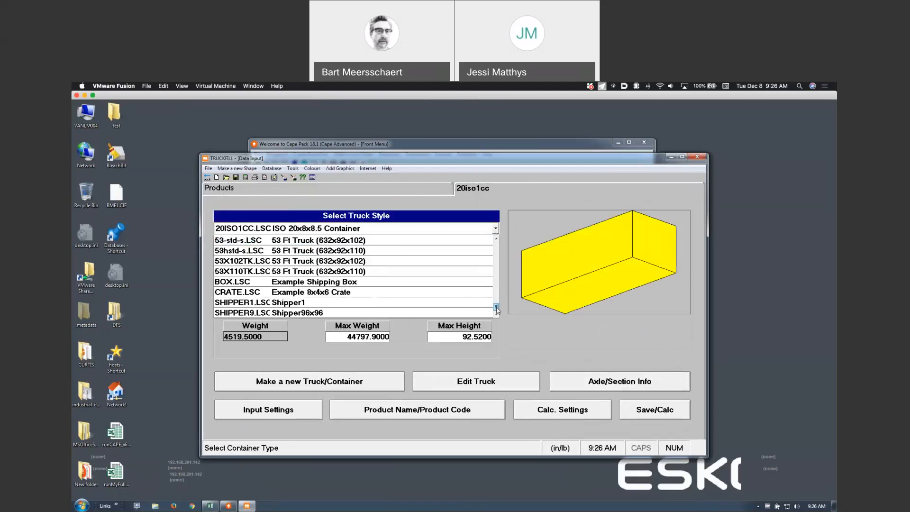
click(484, 312)
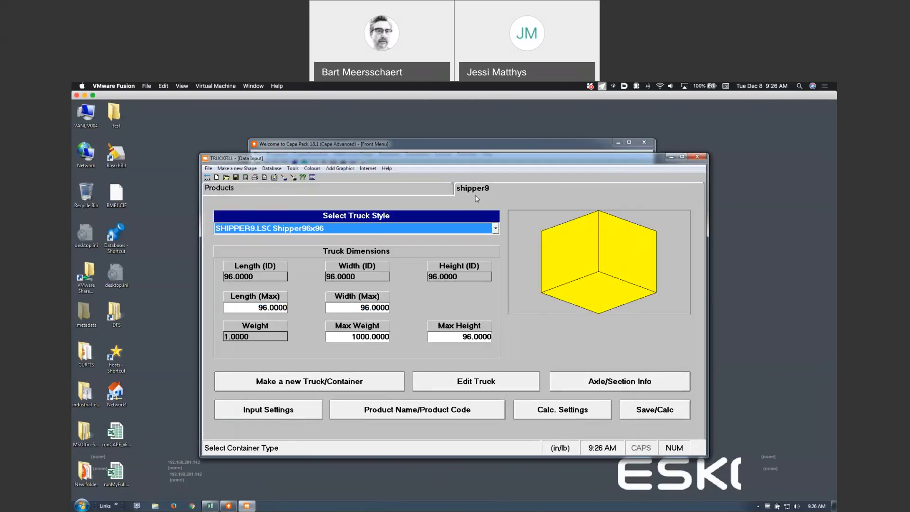
Calculate the mixed product load for the shipper without saving, examine the container fill, and return to the product list
click(369, 190)
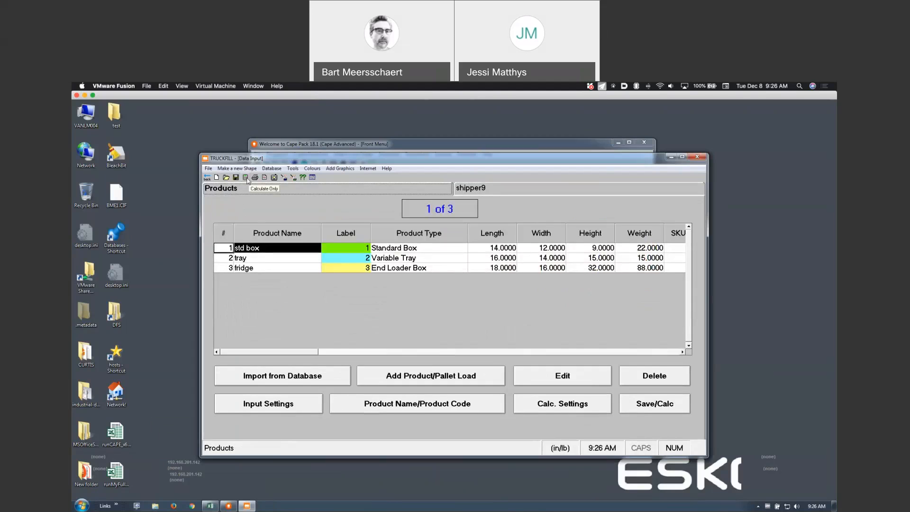
click(245, 178)
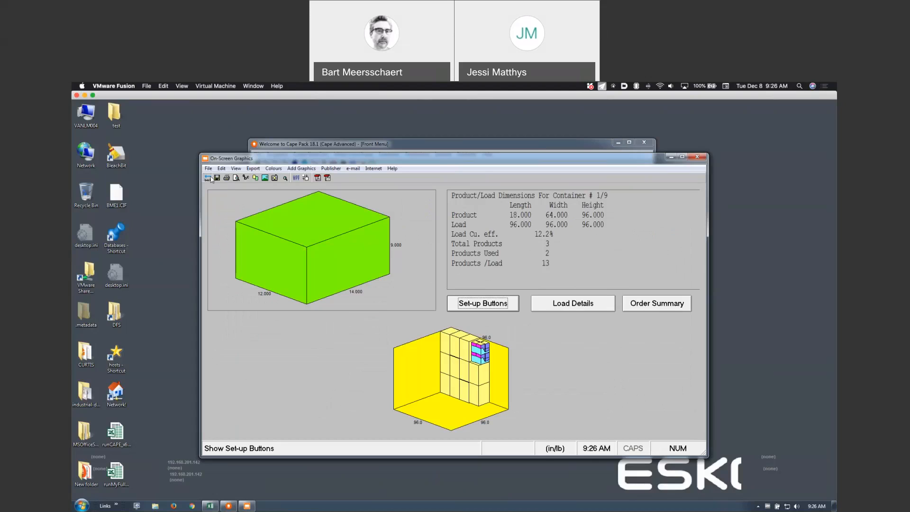
click(208, 178)
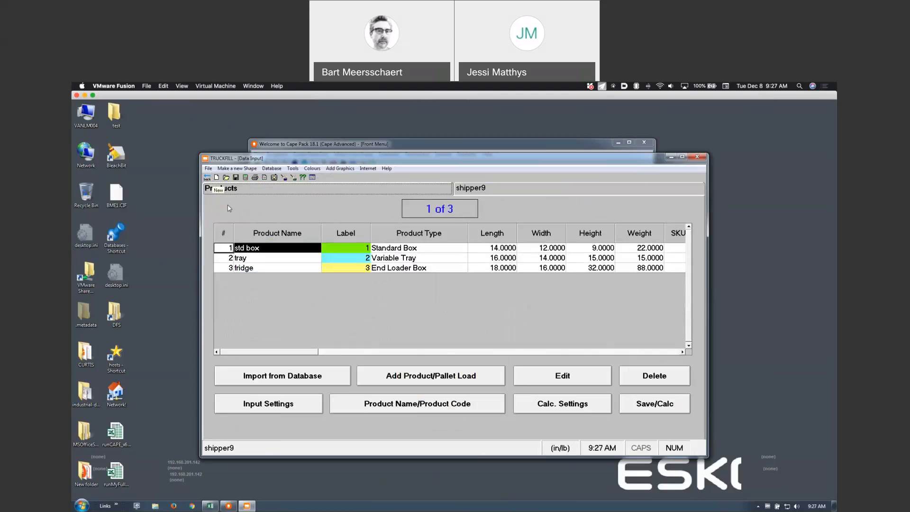
Review the quantities and settings of the std box, tray and fridge products, as well as the calculation's loading rules
click(540, 380)
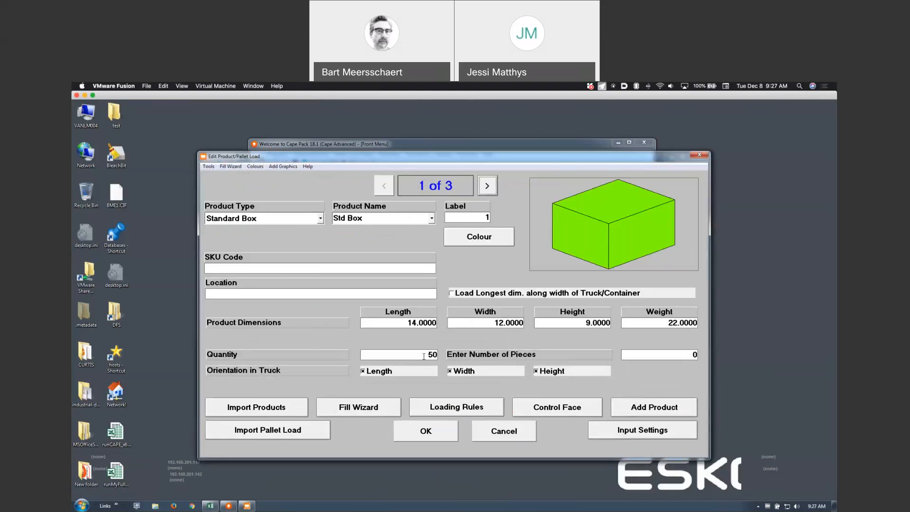
click(492, 185)
click(492, 185)
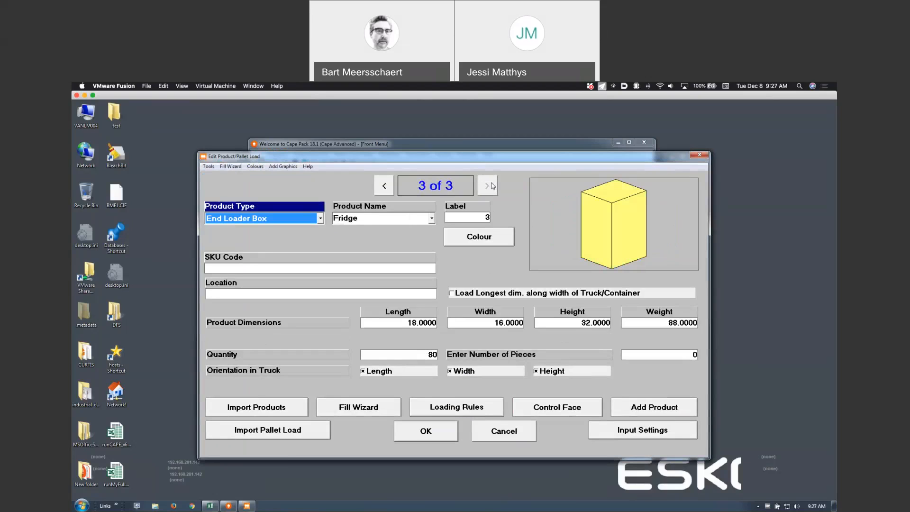
click(508, 431)
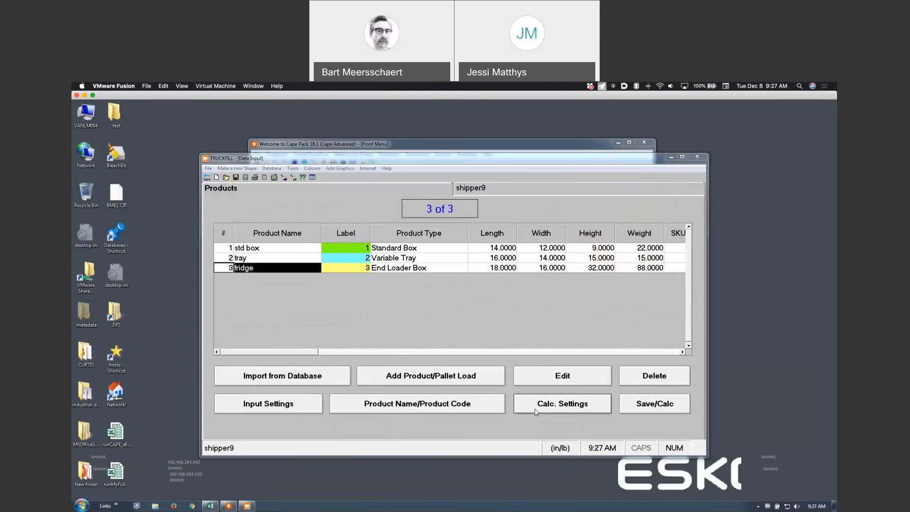
click(536, 411)
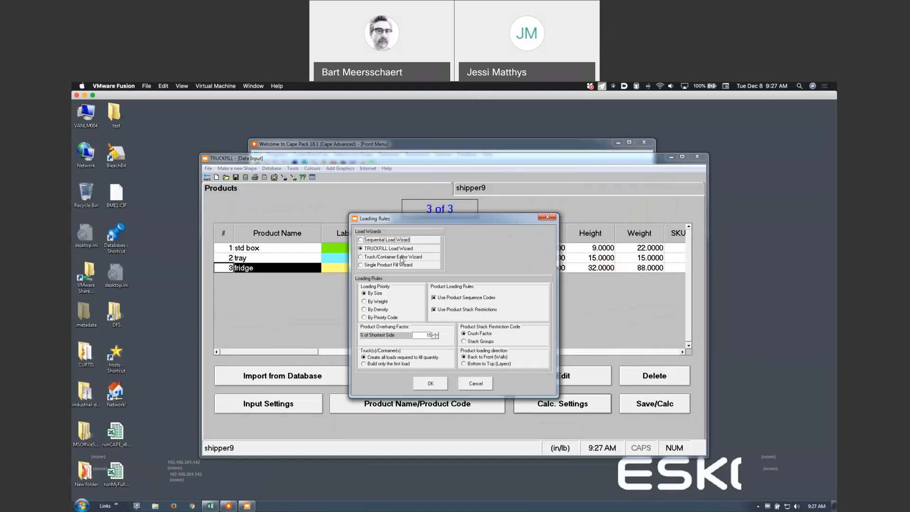
click(473, 386)
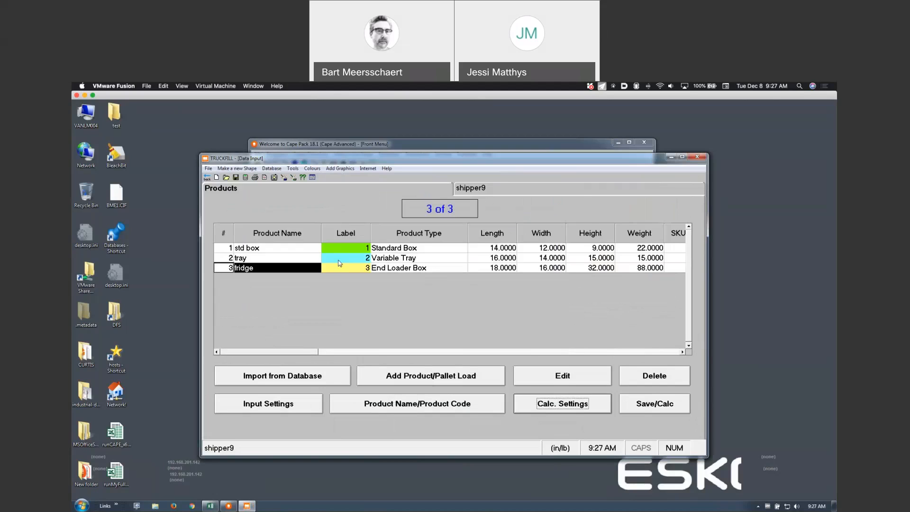
click(401, 146)
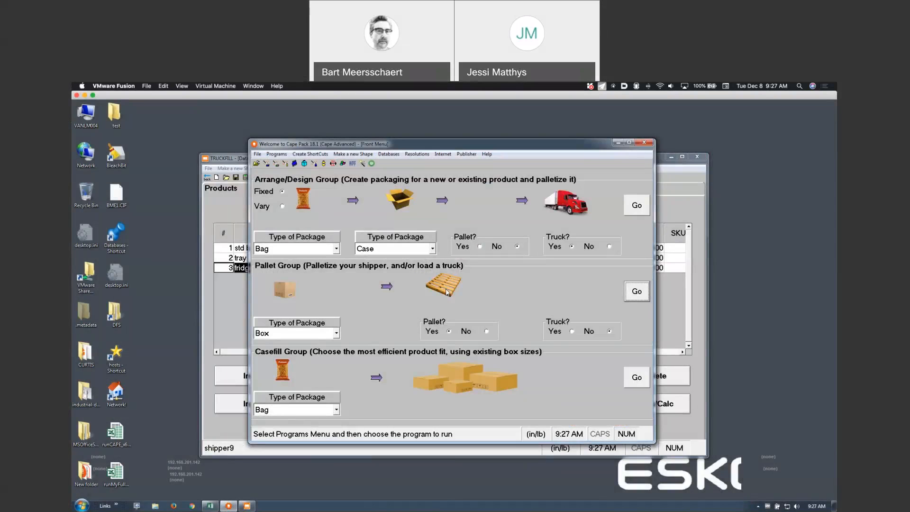
click(353, 154)
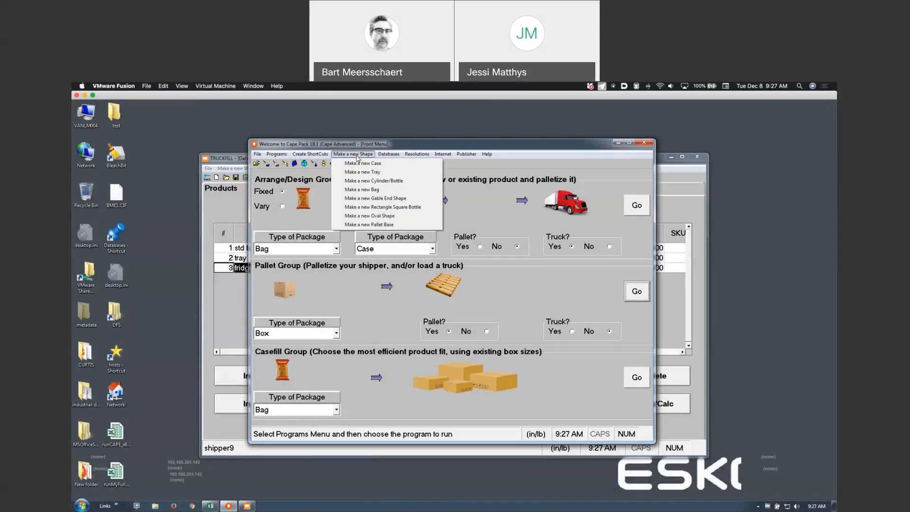
mouse_move(300, 157)
click(415, 147)
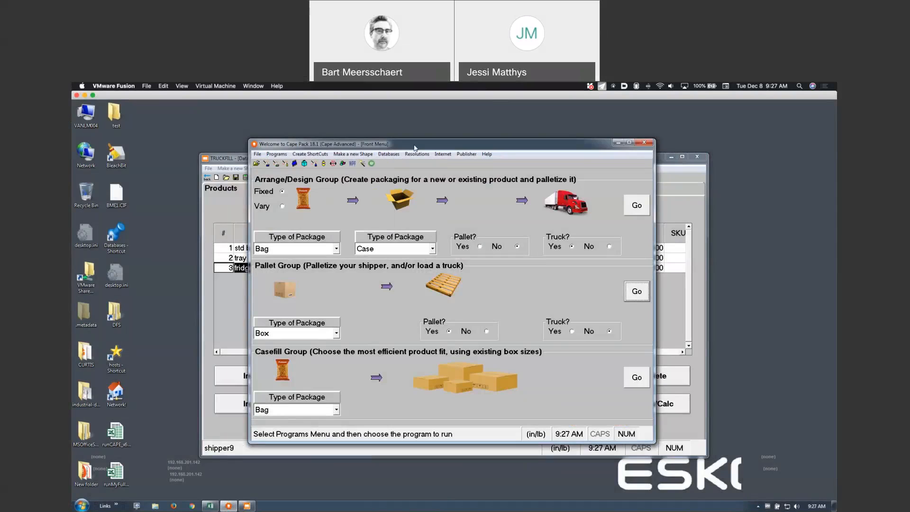
Switch to YouTube in Firefox, search for the presenter's name, and look for the Cape use case video on multiple primary shippers
key(super+Tab)
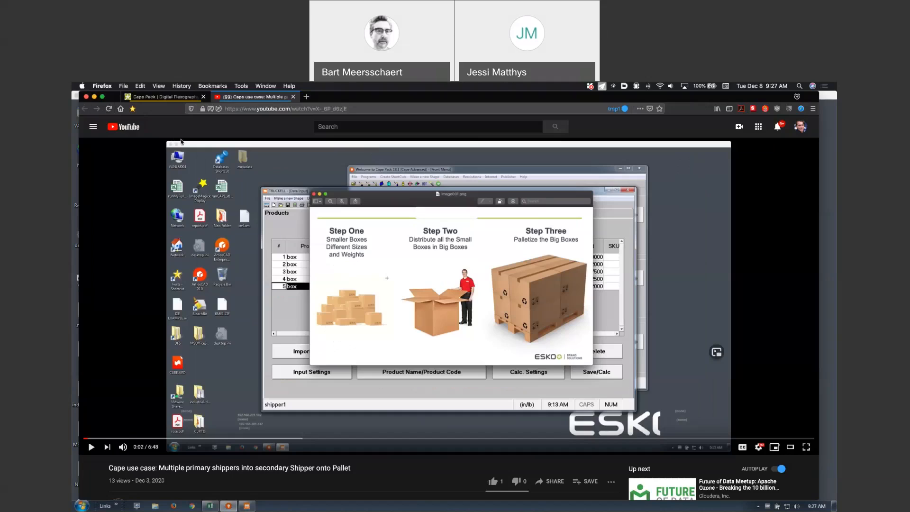
click(126, 128)
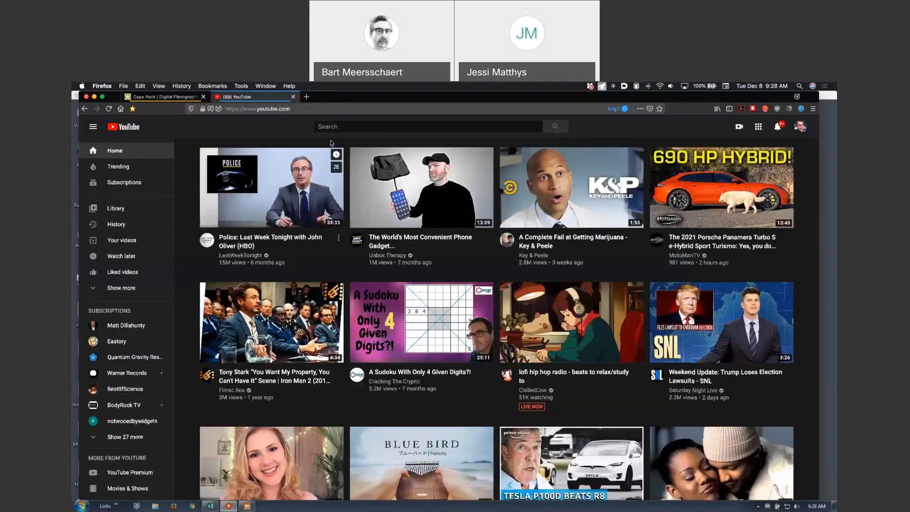
click(348, 130)
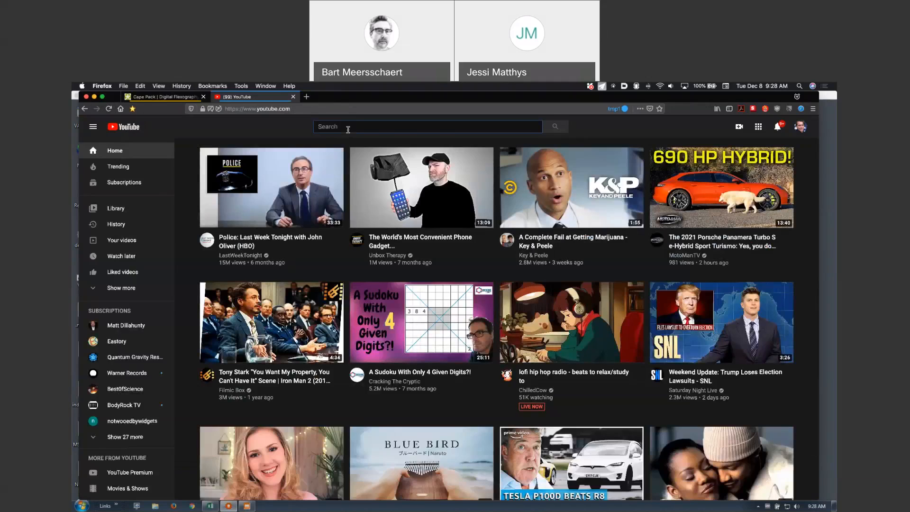
text(bart meersschaert)
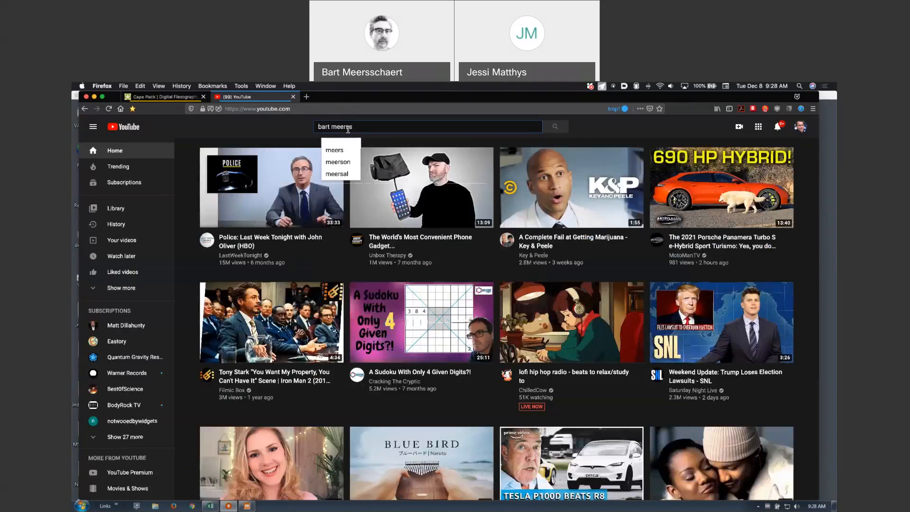
key(Return)
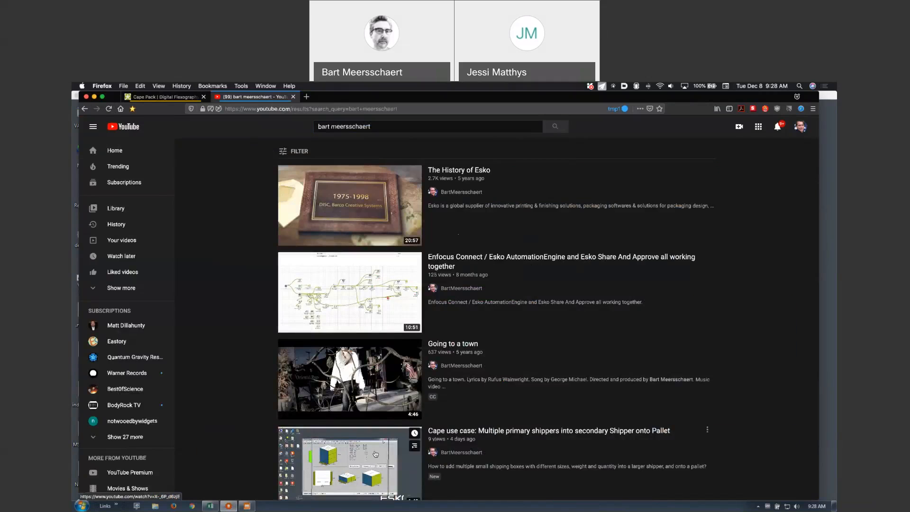
key(F1)
scroll(376, 454, down, 2)
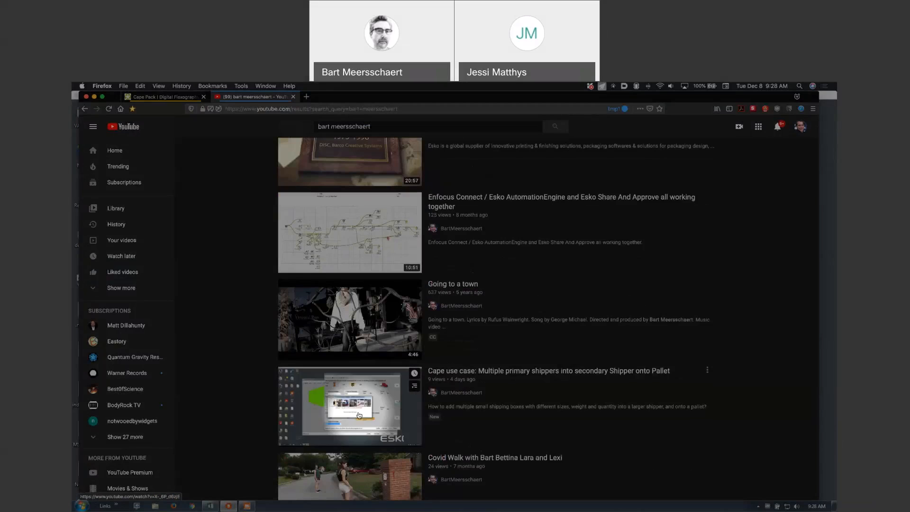
key(F1)
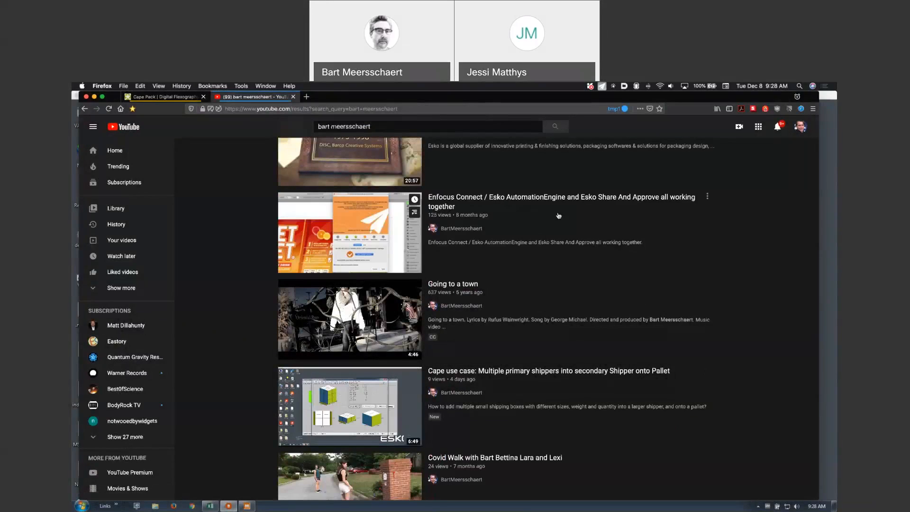
scroll(559, 215, up, 2)
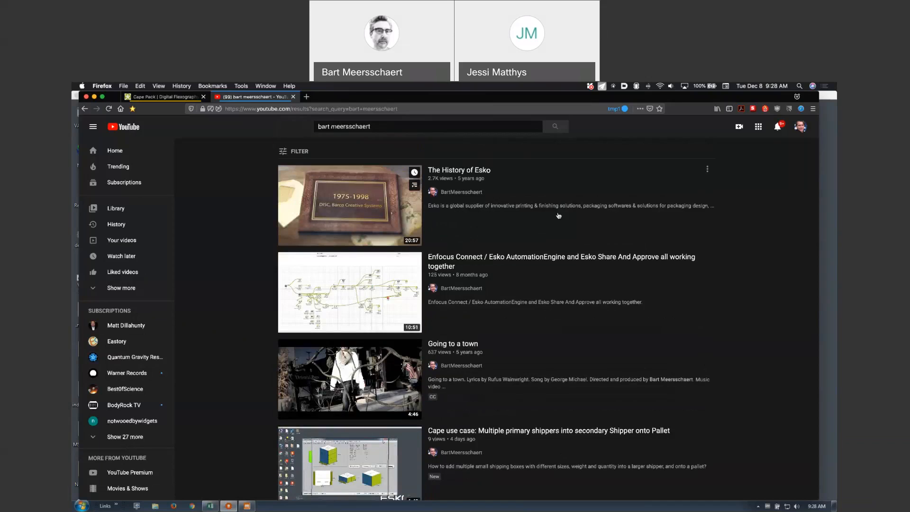